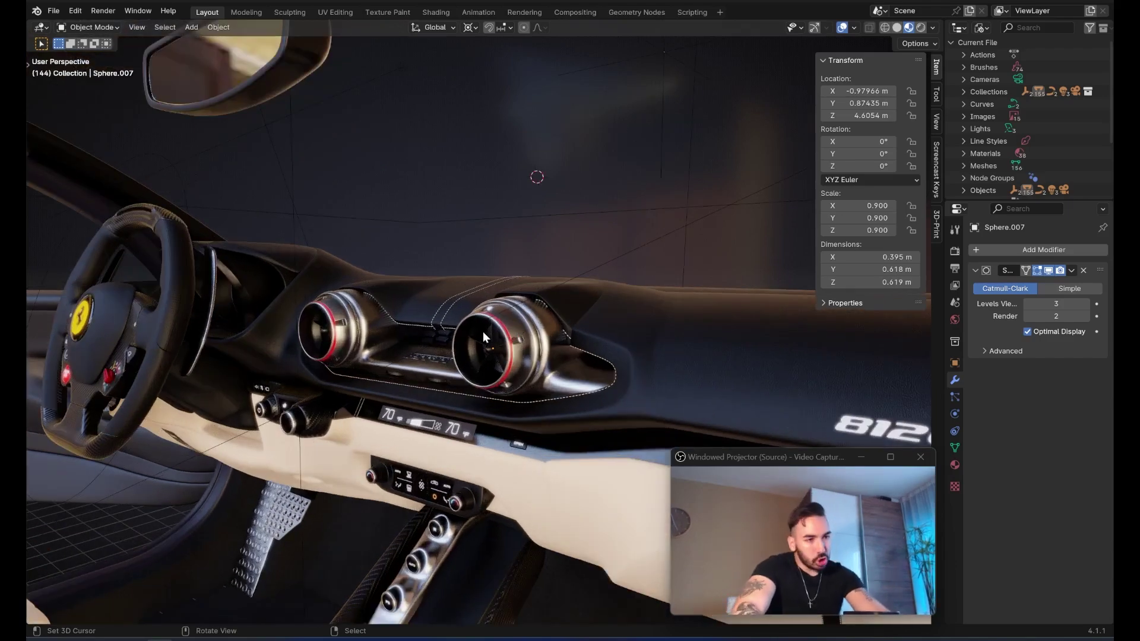
# Examine the rectangular recess in the passenger-side air vent's ring, both with and without its mesh shown in Edit Mode.
pyautogui.moveTo(561, 353); pyautogui.dragTo(509, 343, button='middle')
pyautogui.scroll(6, 509, 343)
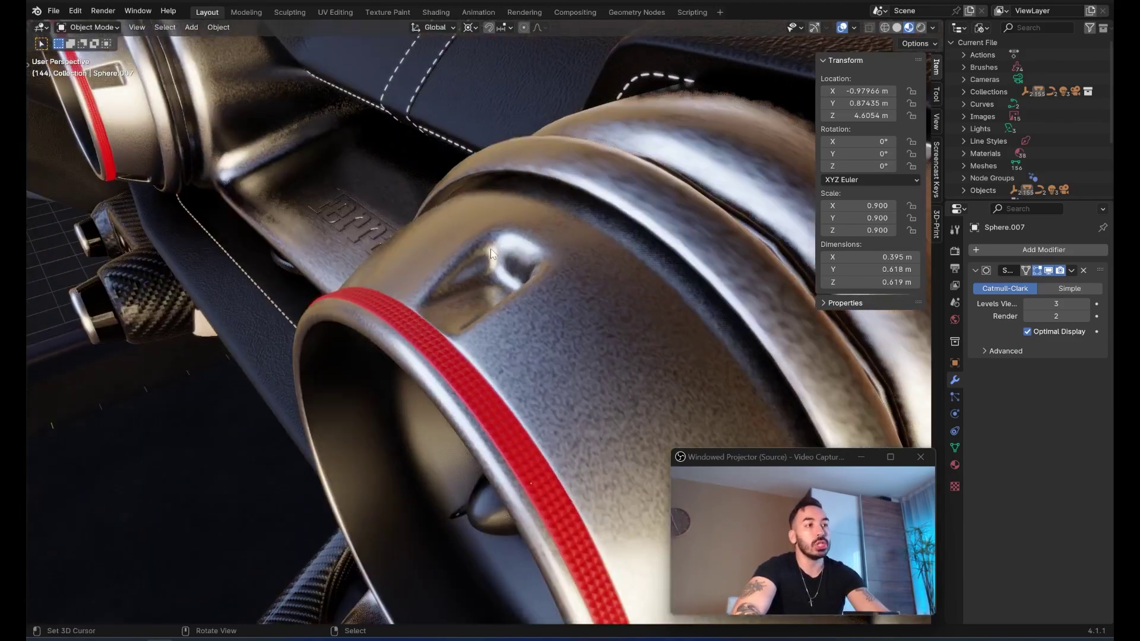
pyautogui.moveTo(490, 253); pyautogui.dragTo(510, 266, button='middle')
pyautogui.press('Tab')
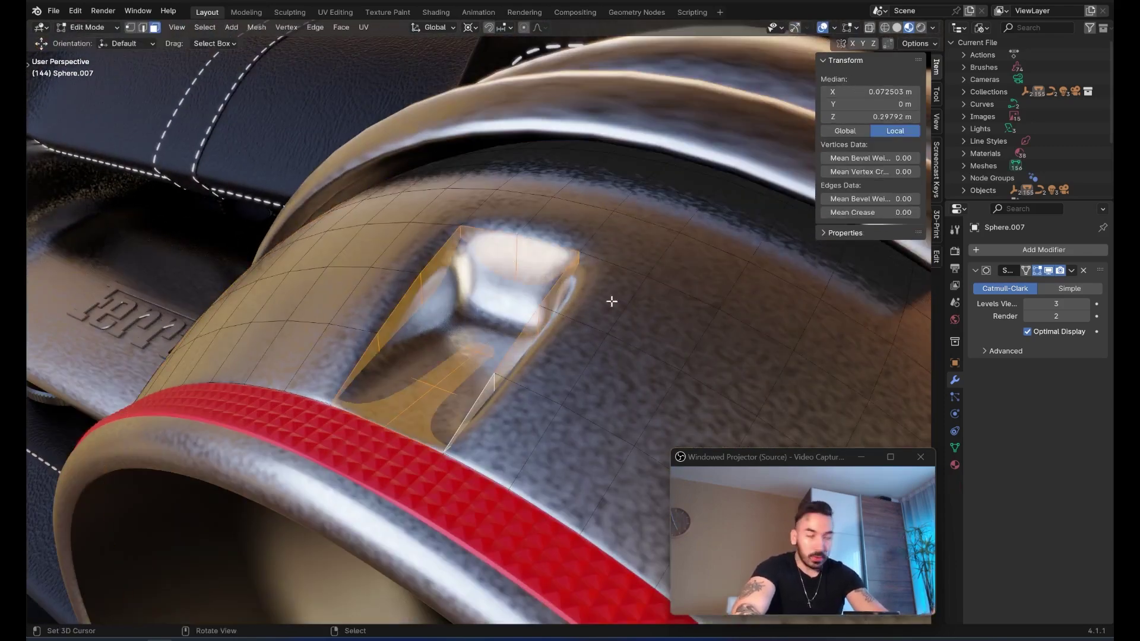
pyautogui.moveTo(611, 301); pyautogui.dragTo(483, 203, button='middle')
pyautogui.press('Tab')
pyautogui.scroll(-4, 626, 245)
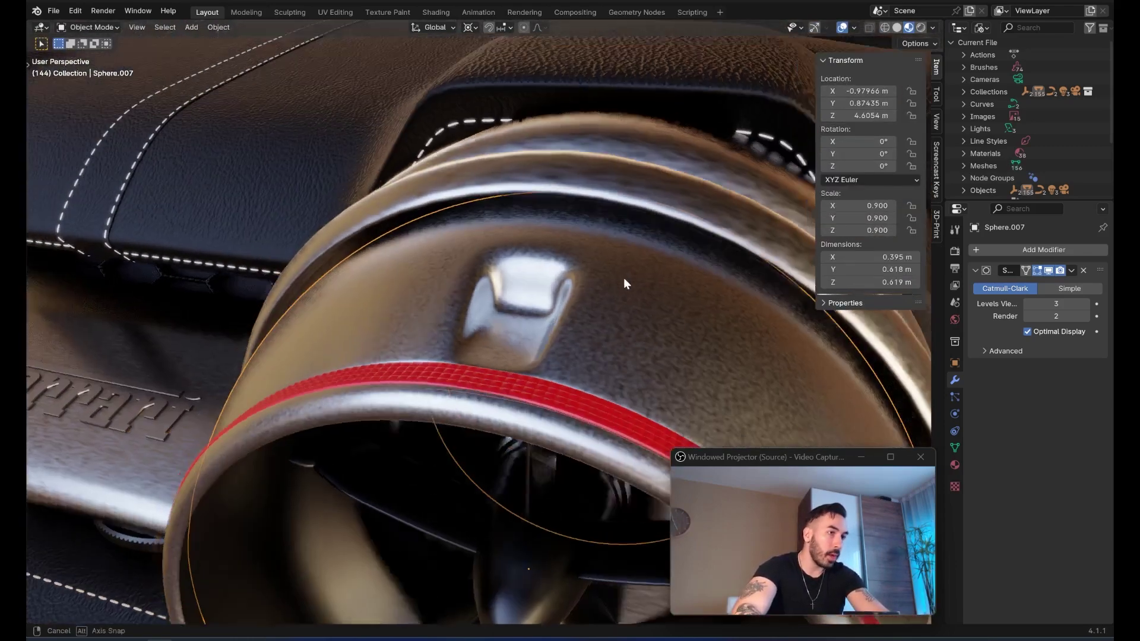
pyautogui.moveTo(623, 276); pyautogui.dragTo(552, 303, button='middle')
pyautogui.press('Tab')
pyautogui.press('Tab')
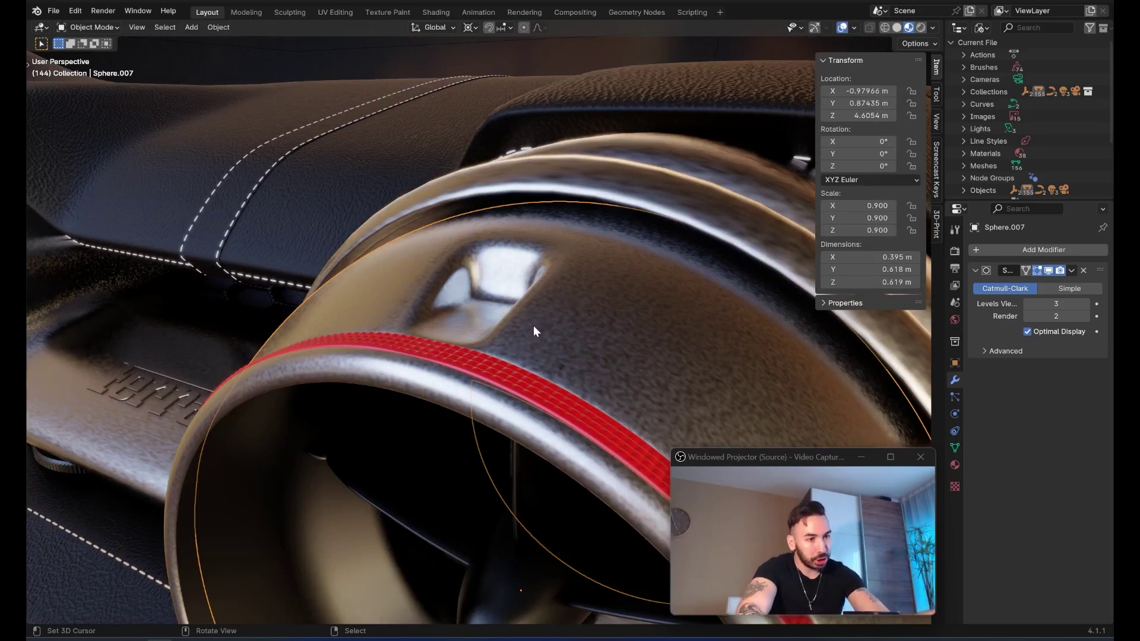
pyautogui.moveTo(553, 345); pyautogui.dragTo(510, 310, button='middle')
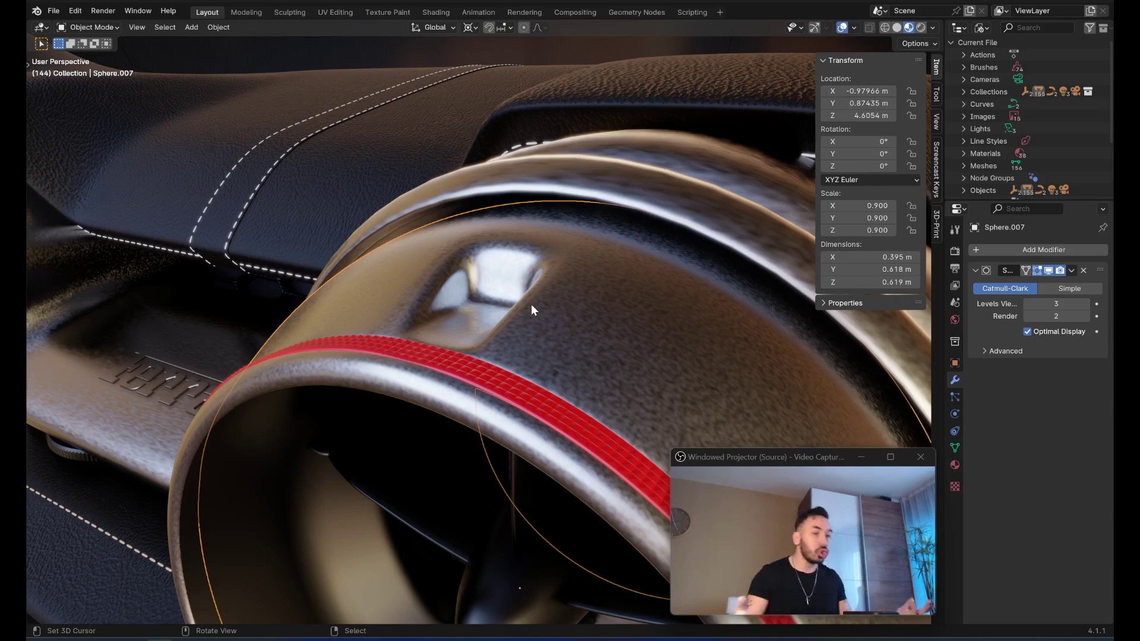
pyautogui.moveTo(624, 330); pyautogui.dragTo(511, 337, button='middle')
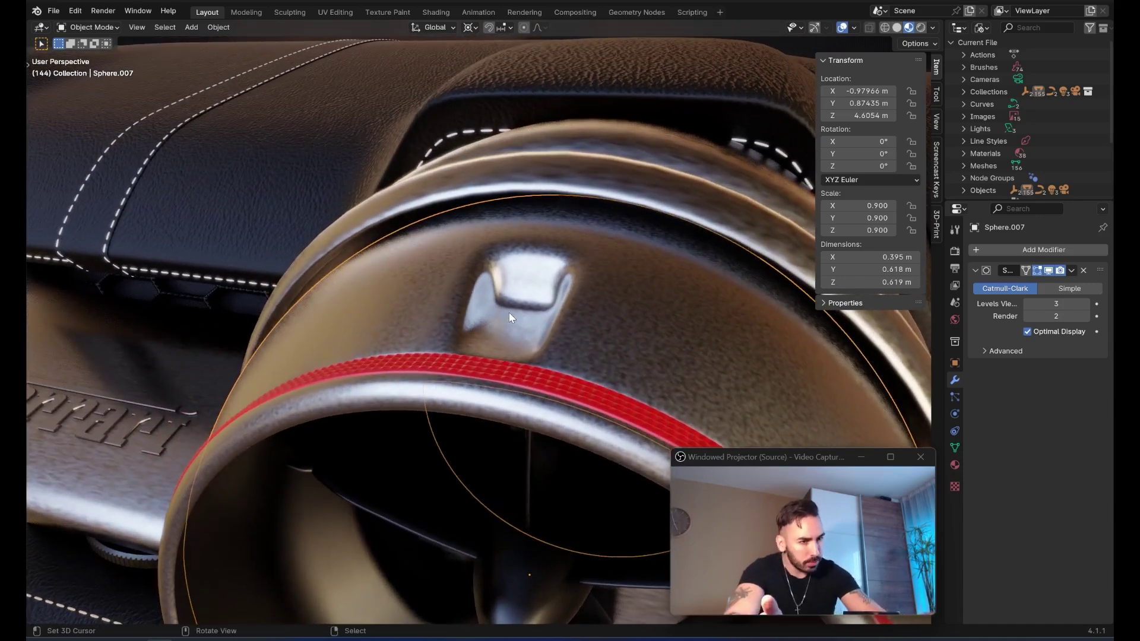
# Switch the viewport to solid shading around the air vent's recess.
pyautogui.moveTo(510, 314)
pyautogui.mouseDown(button='middle')
pyautogui.moveTo(485, 302)
pyautogui.moveTo(605, 285)
pyautogui.moveTo(583, 257)
pyautogui.moveTo(673, 292)
pyautogui.moveTo(649, 314)
pyautogui.moveTo(603, 312)
pyautogui.mouseUp(button='middle')
pyautogui.scroll(3, 606, 285)
pyautogui.press('z')
pyautogui.press('Tab')
pyautogui.scroll(-3, 719, 314)
pyautogui.hotkey('shift', 'z')
pyautogui.press('Tab')
pyautogui.hotkey('shift', 'z')
pyautogui.scroll(1, 603, 313)
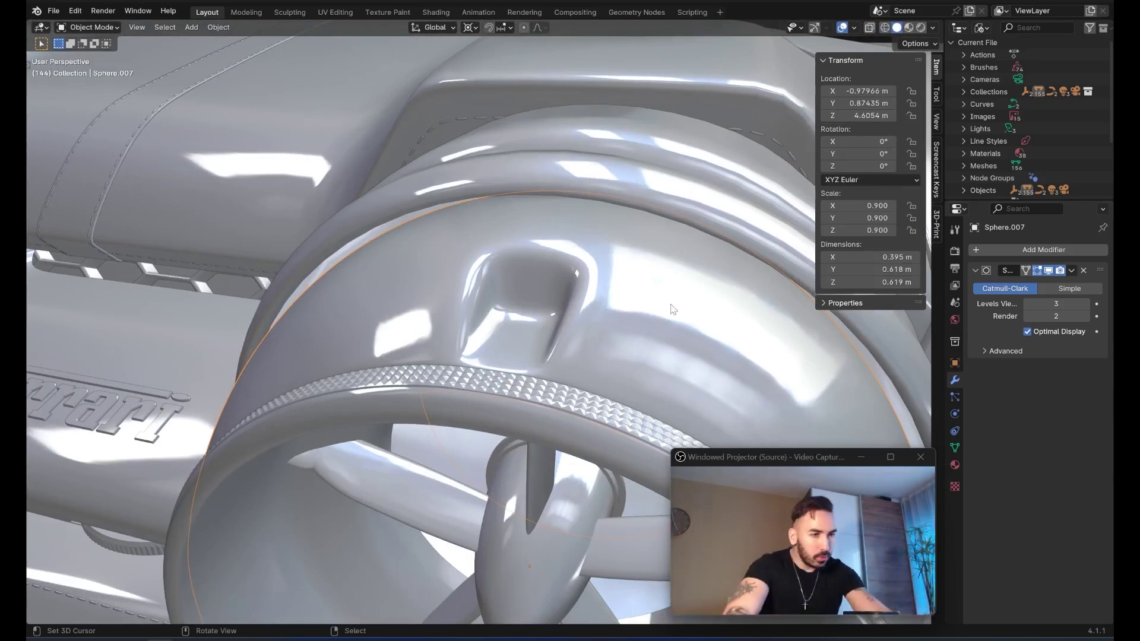
pyautogui.scroll(2, 540, 343)
# Add a loop cut across the vent ring close to each long side of the recess.
pyautogui.press('Tab')
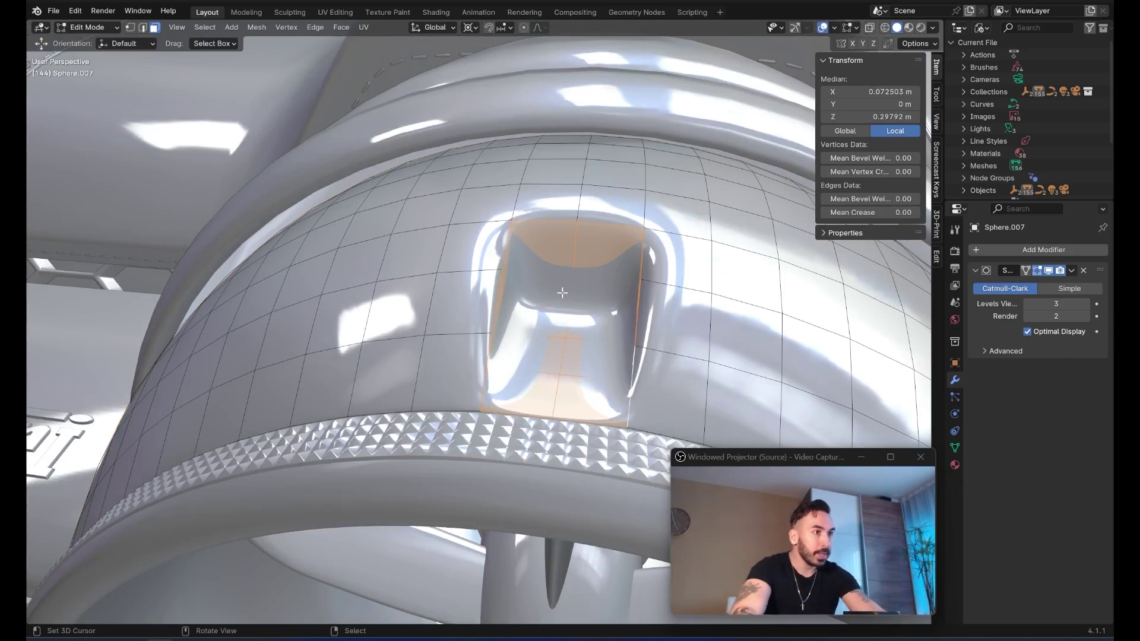
pyautogui.scroll(1, 562, 293)
pyautogui.scroll(-2, 565, 244)
pyautogui.press('Tab')
pyautogui.moveTo(565, 244); pyautogui.dragTo(482, 229, button='middle')
pyautogui.press('Tab')
pyautogui.hotkey('ctrl', 'r')
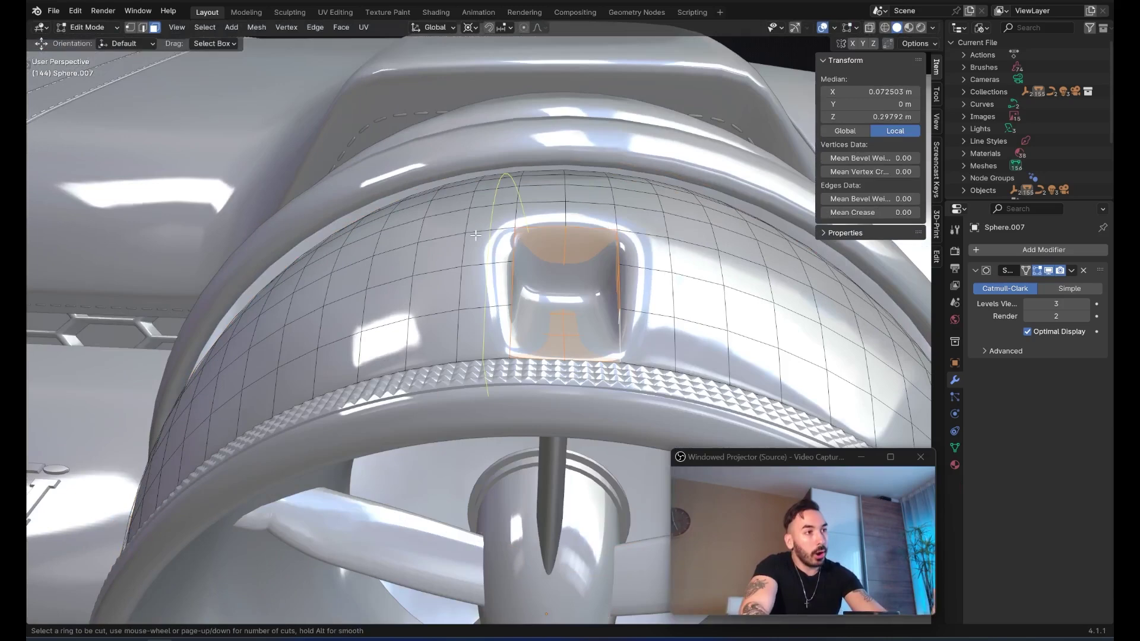
pyautogui.click(476, 236)
pyautogui.click(497, 237)
pyautogui.hotkey('ctrl', 'r')
pyautogui.click(627, 230)
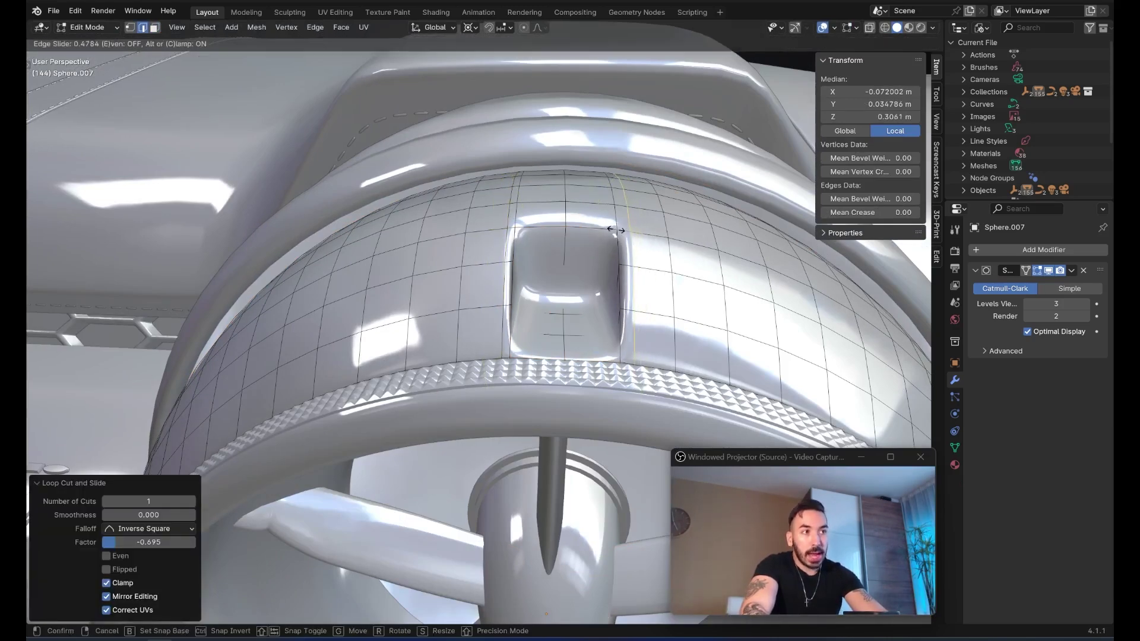
pyautogui.click(615, 230)
# Add a loop cut around the vent ring close to the rear edge of the recess.
pyautogui.moveTo(616, 229); pyautogui.dragTo(565, 273, button='middle')
pyautogui.scroll(3, 553, 241)
pyautogui.hotkey('ctrl', 'r')
pyautogui.click(597, 204)
pyautogui.click(583, 219)
pyautogui.press('Tab')
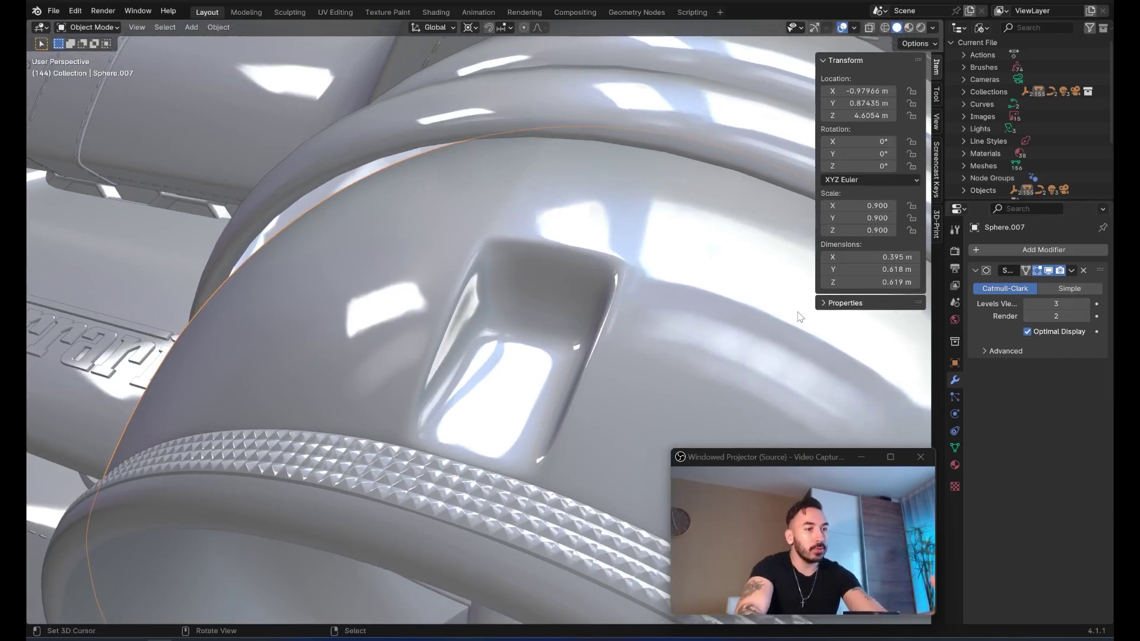
# Check the recess corners and the surrounding reflections for shading distortion, comparing Object Mode with the mesh in Edit Mode.
pyautogui.moveTo(573, 334); pyautogui.dragTo(474, 311, button='middle')
pyautogui.press('Tab')
pyautogui.press('Tab')
pyautogui.press('Tab')
pyautogui.press('Tab')
pyautogui.press('Tab')
pyautogui.press('Tab')
pyautogui.moveTo(303, 320); pyautogui.dragTo(422, 286, button='middle')
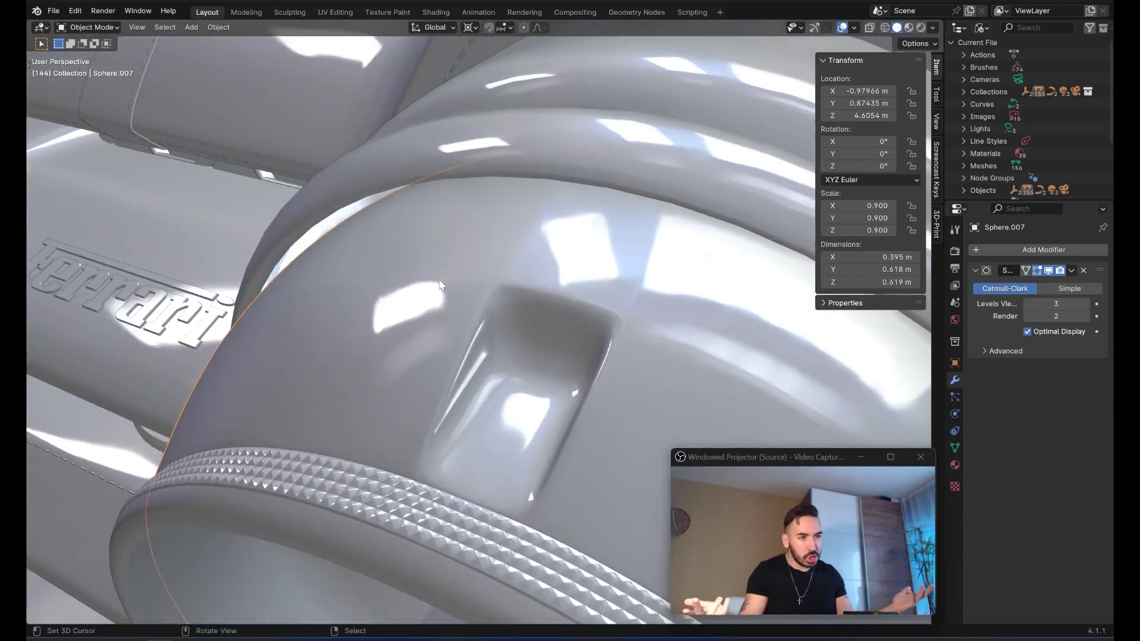
pyautogui.moveTo(568, 110); pyautogui.dragTo(520, 300, button='middle')
pyautogui.press('Tab')
pyautogui.press('Tab')
pyautogui.press('Tab')
pyautogui.hotkey('shift', 'z')
pyautogui.hotkey('shift', 'z')
pyautogui.scroll(1, 497, 295)
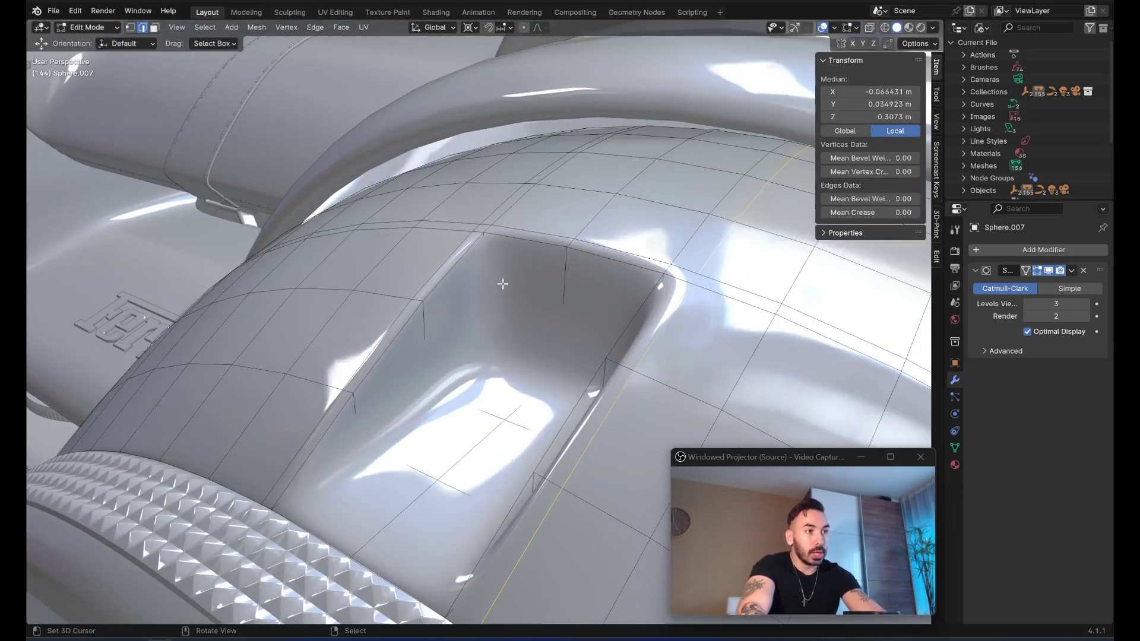
# Add a loop cut around the recess's inner walls just below its rim, with a slide factor of about 0.69.
pyautogui.hotkey('ctrl', 'r')
pyautogui.click(499, 288)
pyautogui.click(501, 256)
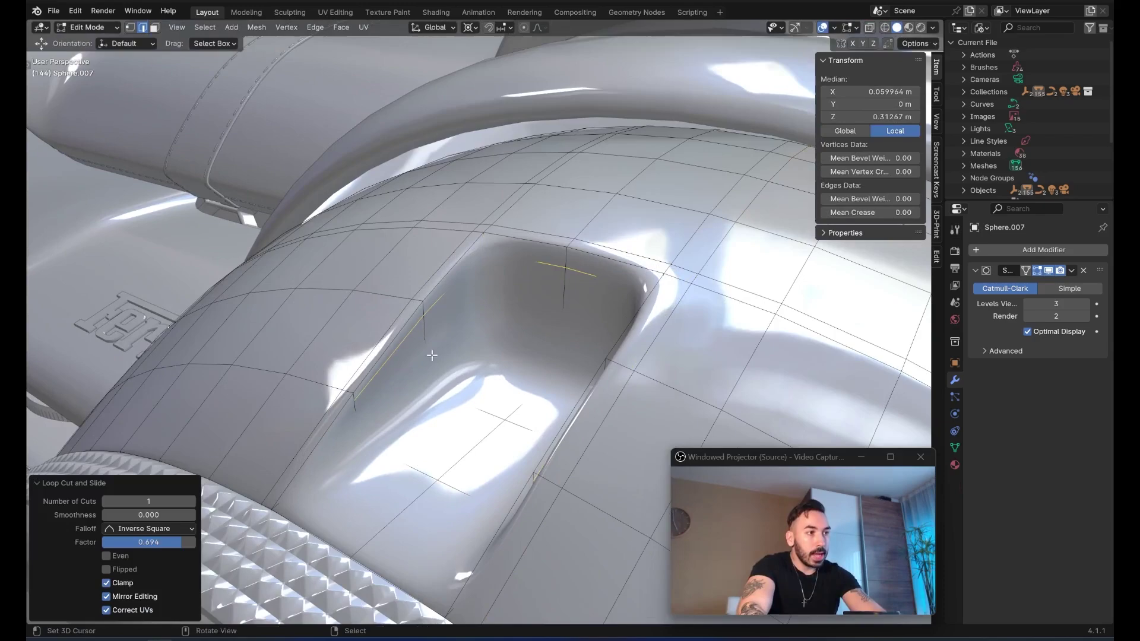
pyautogui.hotkey('shift', 'z')
pyautogui.press('a')
pyautogui.press('a')
pyautogui.moveTo(377, 403)
pyautogui.mouseDown(button='middle')
pyautogui.moveTo(440, 389)
pyautogui.moveTo(484, 334)
pyautogui.moveTo(477, 291)
pyautogui.moveTo(396, 286)
pyautogui.moveTo(507, 312)
pyautogui.mouseUp(button='middle')
# Select the loop on the recess's inner walls and edge-slide it deeper by a factor of about -0.34.
pyautogui.hotkey('shift', 'z')
pyautogui.keyDown('alt'); pyautogui.rightClick(471, 276); pyautogui.keyUp('alt')
pyautogui.hotkey('shift', 'z')
pyautogui.hotkey('shift', 'z')
pyautogui.press('g')
pyautogui.press('g')
pyautogui.click(525, 348)
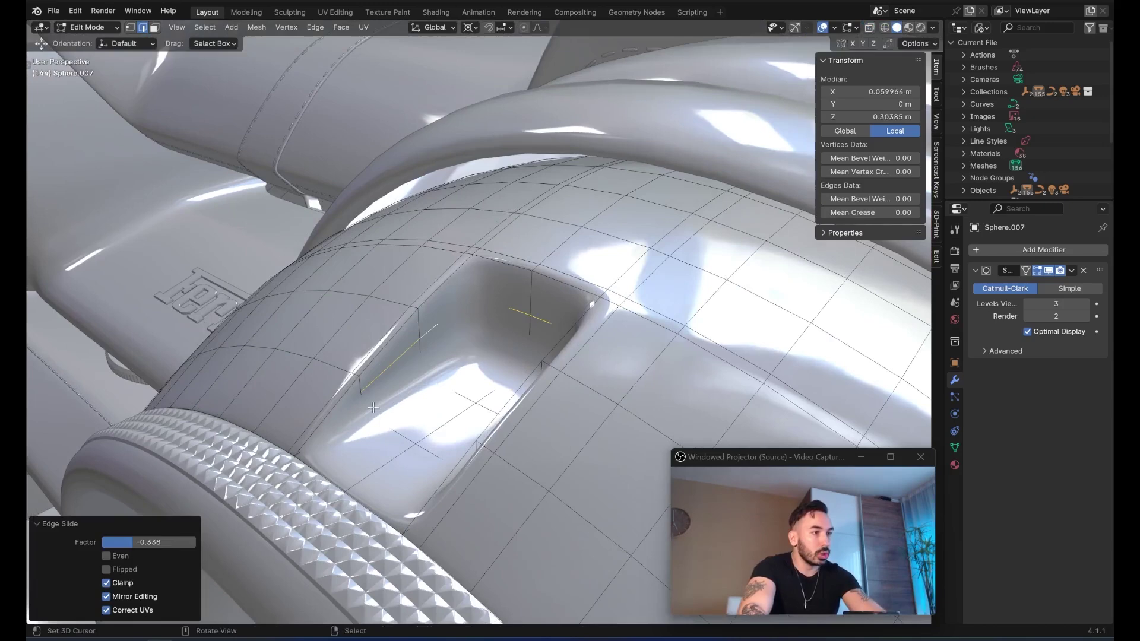
# Add another loop cut around the recess's inner walls in wireframe shading.
pyautogui.hotkey('shift', 'z')
pyautogui.hotkey('ctrl', 'r')
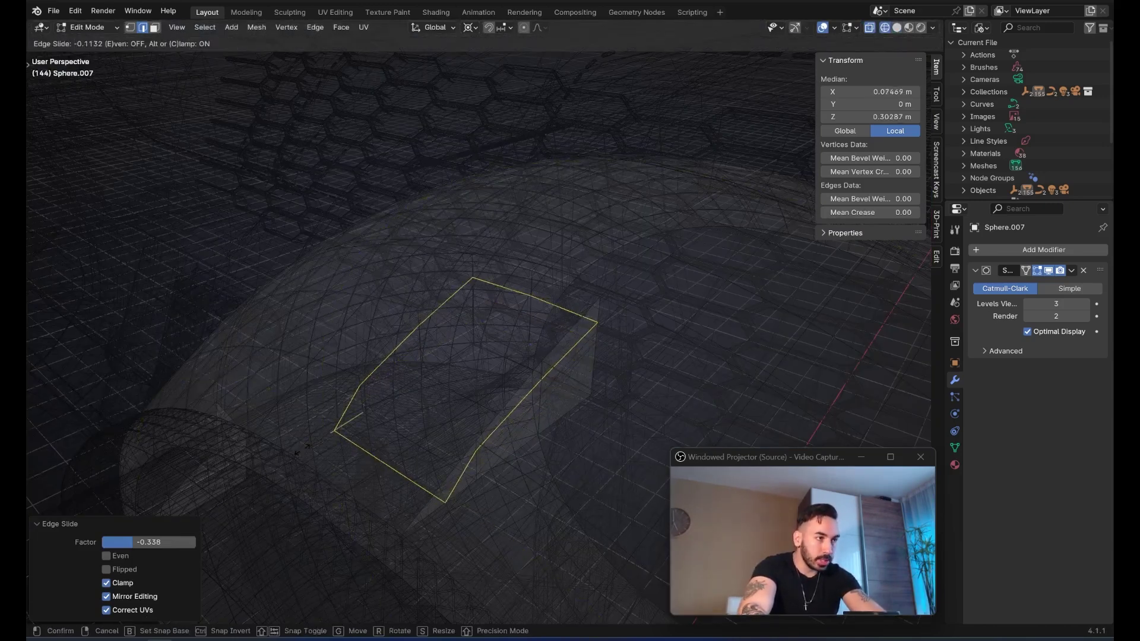
pyautogui.click(419, 390)
# Undo all the loop cuts added around the vent recess, clear the selection and return to Object Mode.
pyautogui.hotkey('shift', 'z')
pyautogui.hotkey('alt', 'a')
pyautogui.press('a')
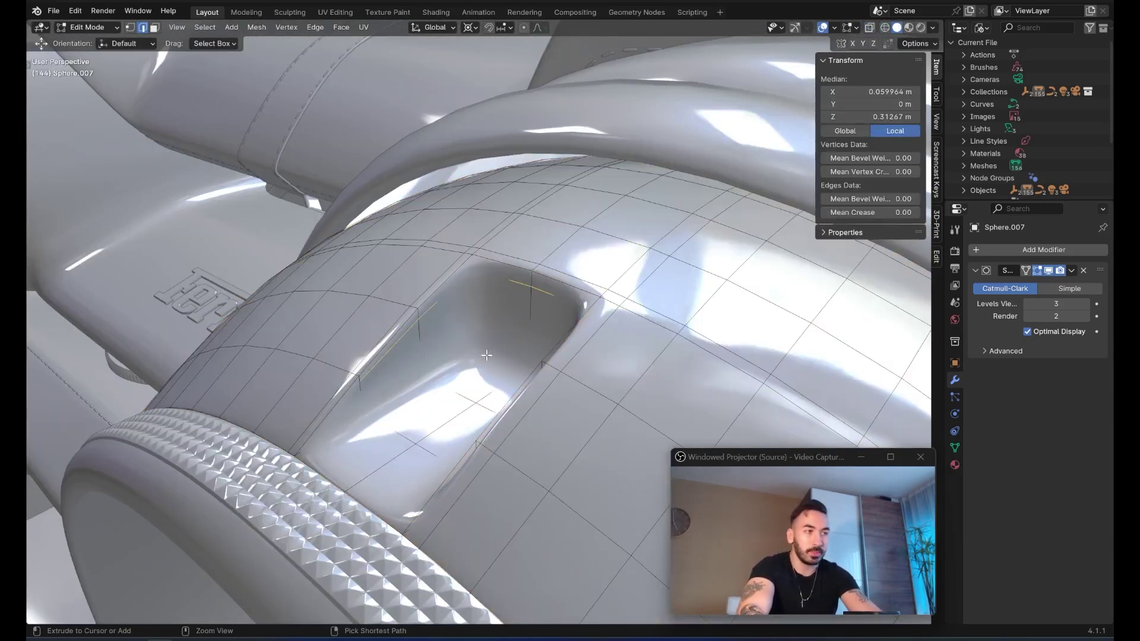
pyautogui.press('Tab')
pyautogui.press('Tab')
pyautogui.press('Tab')
pyautogui.press('Tab')
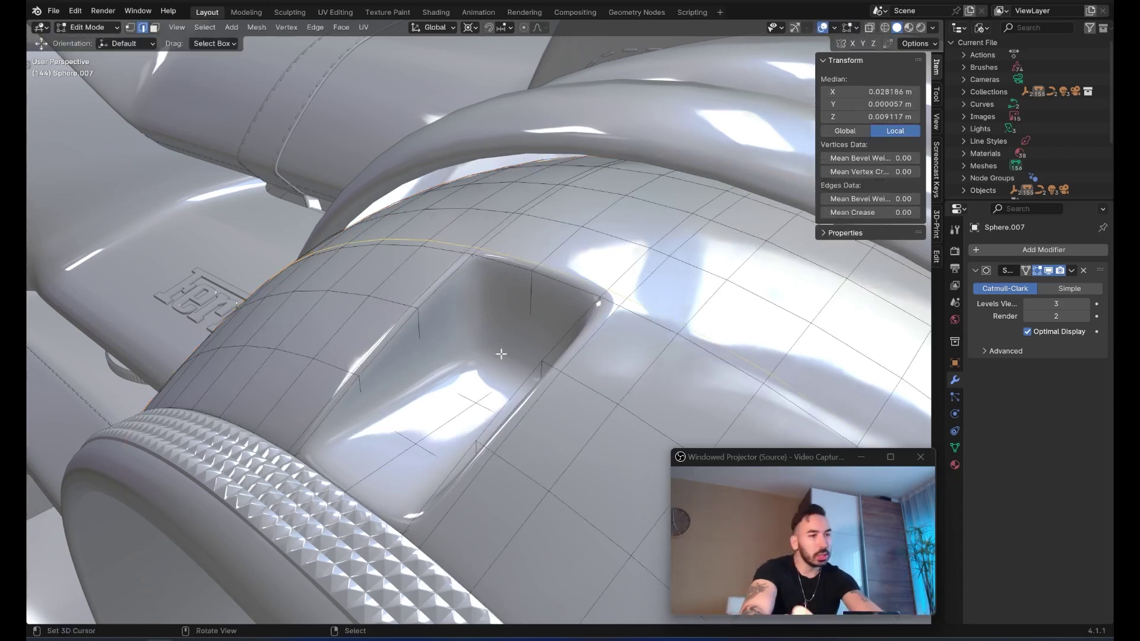
pyautogui.moveTo(494, 355); pyautogui.dragTo(563, 357, button='middle')
pyautogui.hotkey('ctrl', 'z')
pyautogui.press('3')
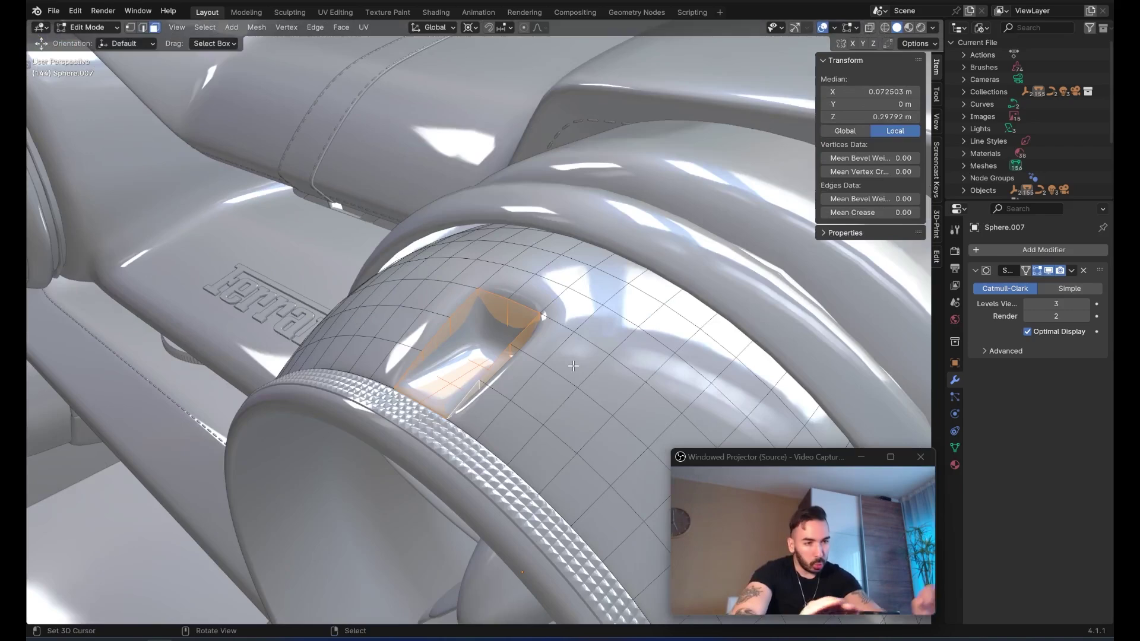
pyautogui.moveTo(530, 357); pyautogui.dragTo(554, 297, button='middle')
pyautogui.hotkey('alt', 'a')
pyautogui.press('Tab')
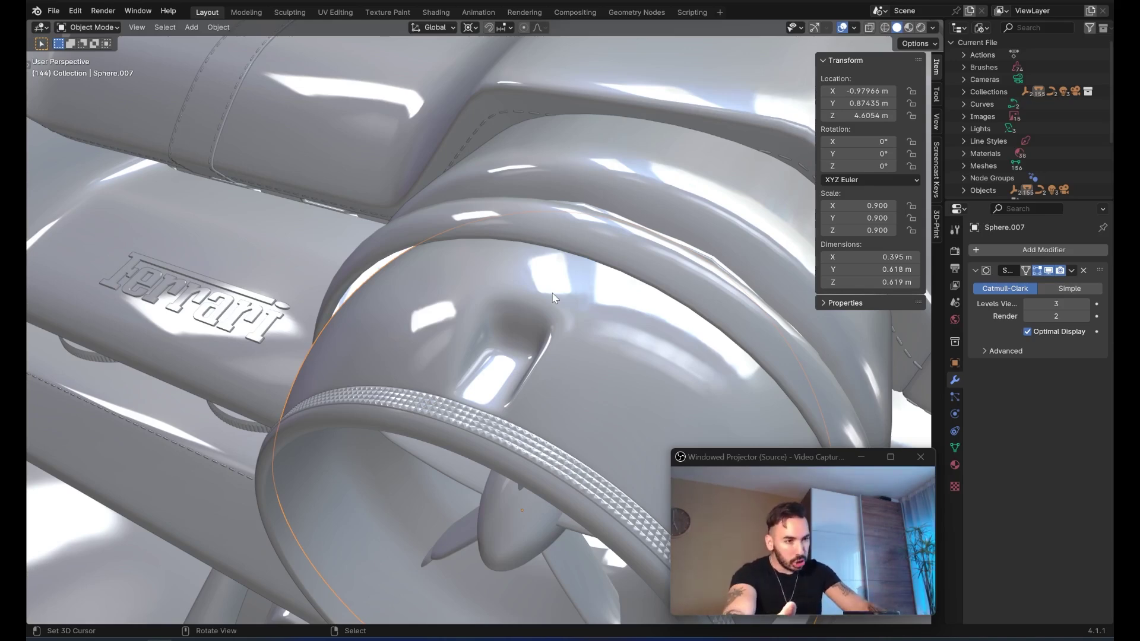
# Add a cube mesh and move it toward the middle of the car interior.
pyautogui.scroll(-6, 556, 291)
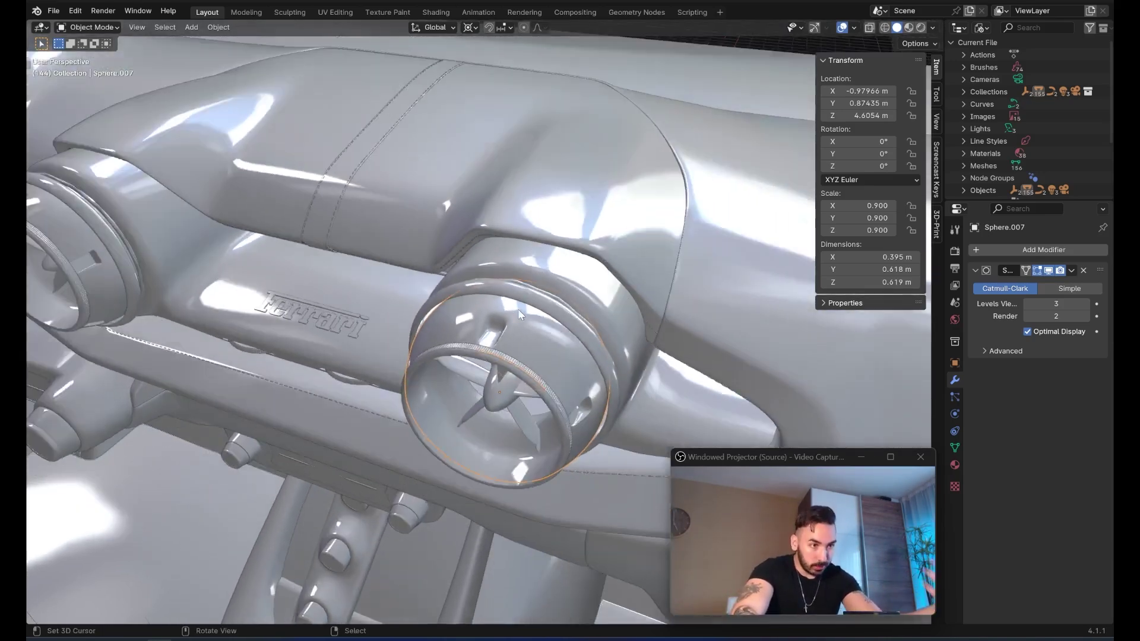
pyautogui.scroll(-5, 518, 309)
pyautogui.hotkey('shift', 'a')
pyautogui.moveTo(448, 270)
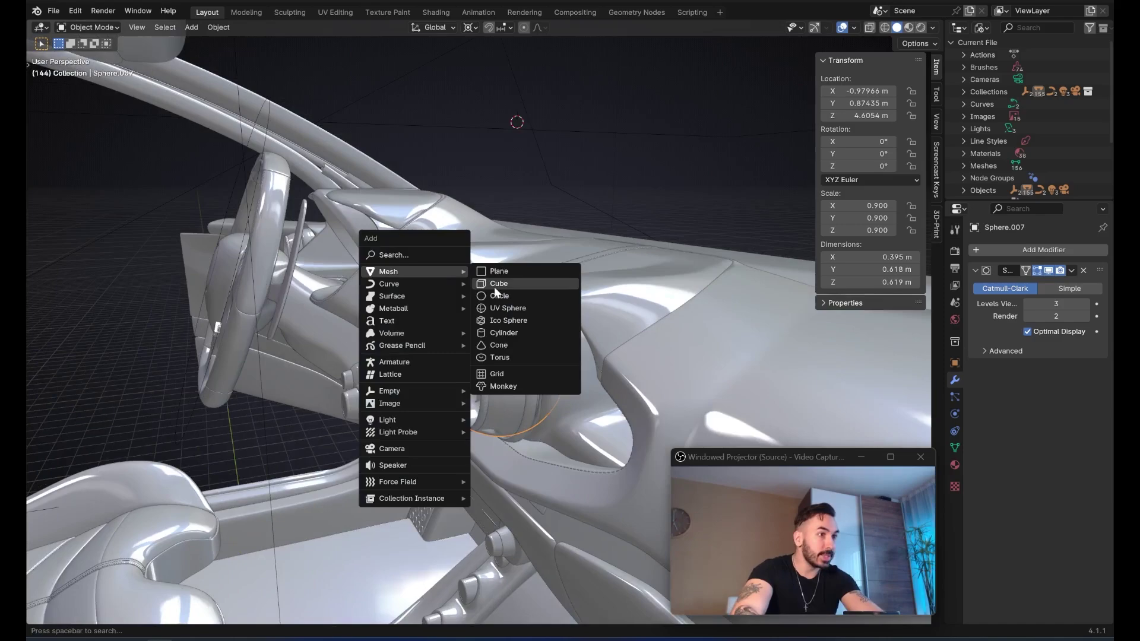
pyautogui.click(494, 287)
pyautogui.press('KP_Decimal')
pyautogui.scroll(-3, 438, 413)
pyautogui.moveTo(437, 413); pyautogui.dragTo(362, 369, button='middle')
pyautogui.press('g')
pyautogui.click(443, 337)
pyautogui.moveTo(444, 336); pyautogui.dragTo(562, 306, button='middle')
pyautogui.press('g')
pyautogui.click(429, 404)
# Switch to material preview shading and move the cube in front of the center console.
pyautogui.click(909, 27)
pyautogui.moveTo(600, 232); pyautogui.dragTo(573, 266, button='middle')
pyautogui.scroll(3, 573, 266)
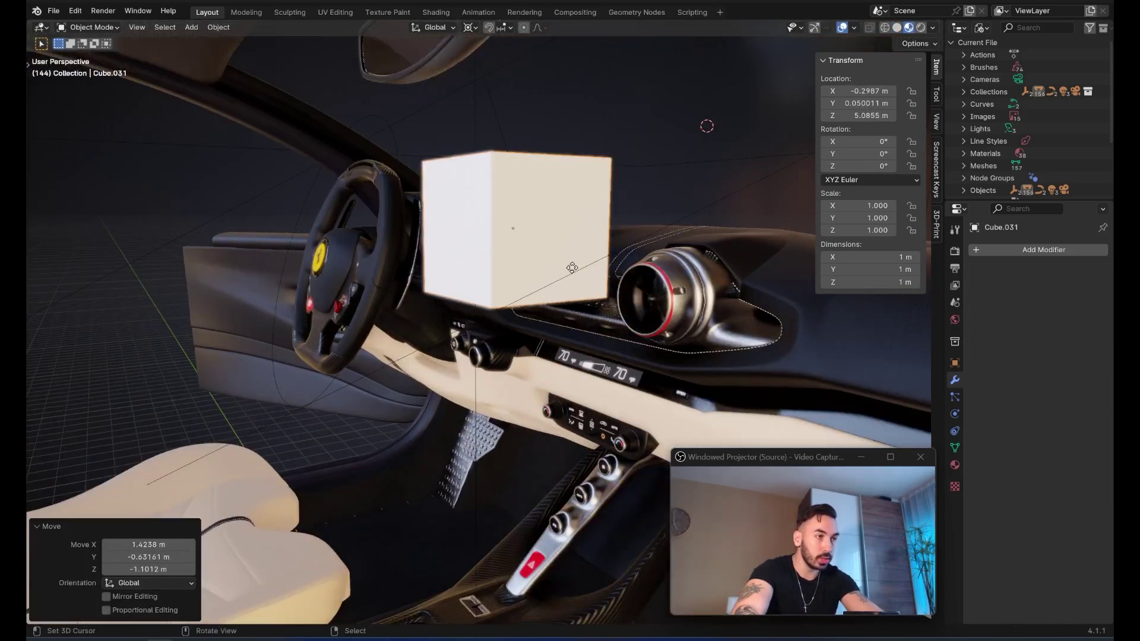
pyautogui.press('g')
pyautogui.click(555, 380)
pyautogui.moveTo(555, 380)
pyautogui.mouseDown(button='middle')
pyautogui.moveTo(587, 408)
pyautogui.moveTo(564, 383)
pyautogui.mouseUp(button='middle')
pyautogui.scroll(3, 565, 383)
# Subdivide the cube once and extrude the upper quarter face on its vent-facing side by about 0.5 m.
pyautogui.press('Tab')
pyautogui.moveTo(561, 356); pyautogui.dragTo(564, 330, button='middle')
pyautogui.press('w')
pyautogui.click(513, 333)
pyautogui.rightClick(545, 323)
pyautogui.press('e')
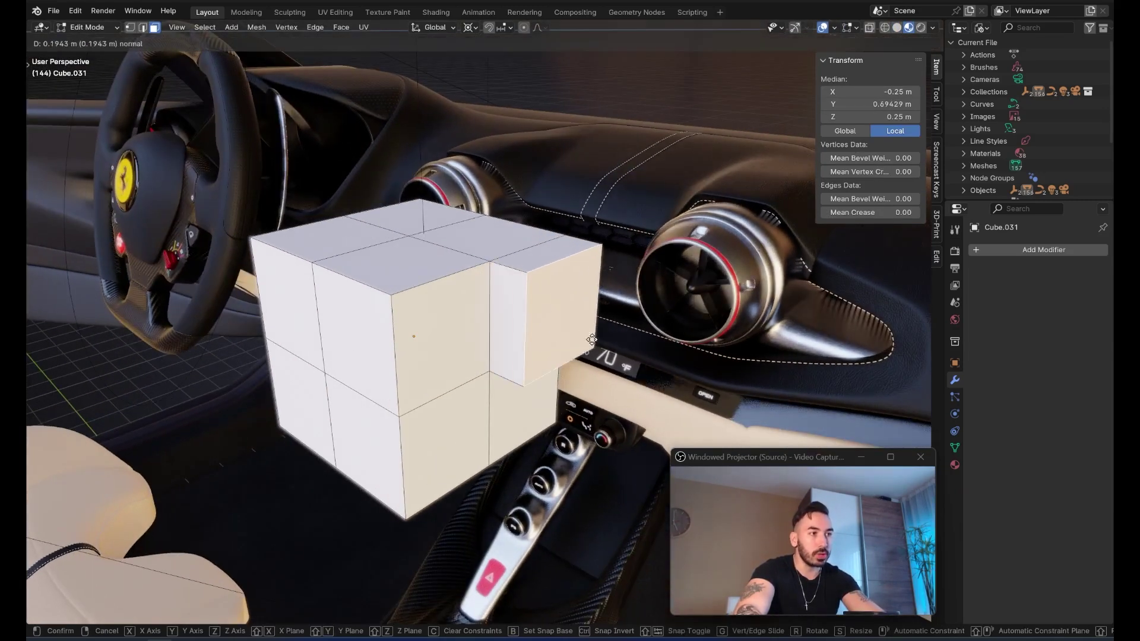
pyautogui.click(667, 343)
# Give the block a Subdivision Surface modifier with 2 viewport levels and reopen its mesh for editing.
pyautogui.press('Tab')
pyautogui.moveTo(667, 343); pyautogui.dragTo(517, 307, button='middle')
pyautogui.hotkey('ctrl', '2')
pyautogui.press('Tab')
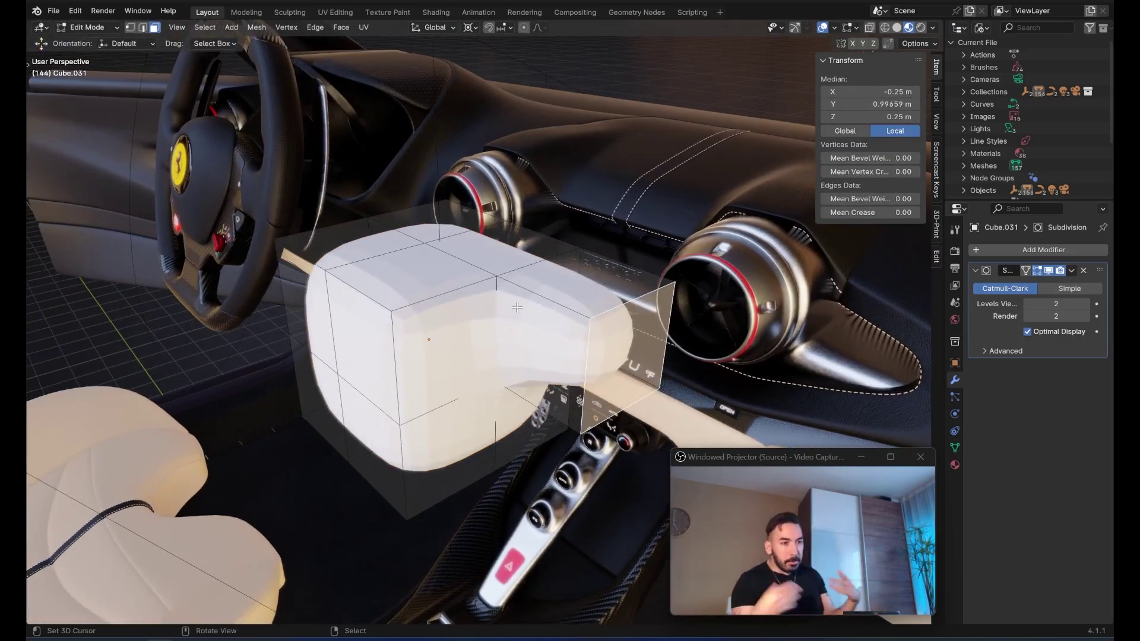
# Add supporting loop cuts near the end and the base of the block's extruded arm.
pyautogui.hotkey('ctrl', 'r')
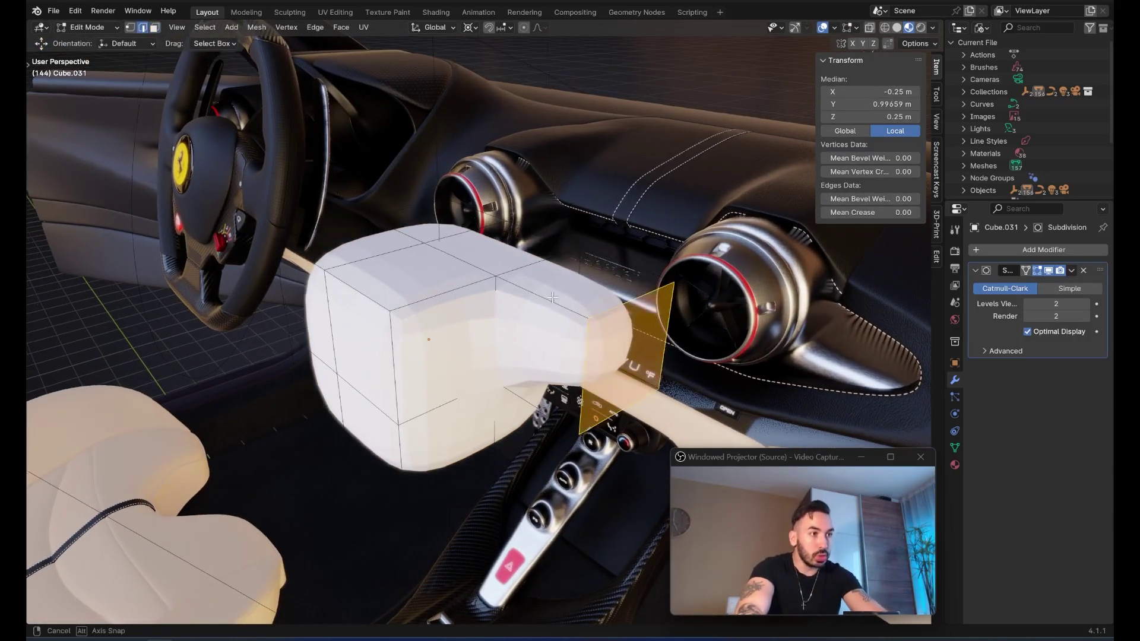
pyautogui.click(534, 306)
pyautogui.click(564, 316)
pyautogui.press('g')
pyautogui.press('g')
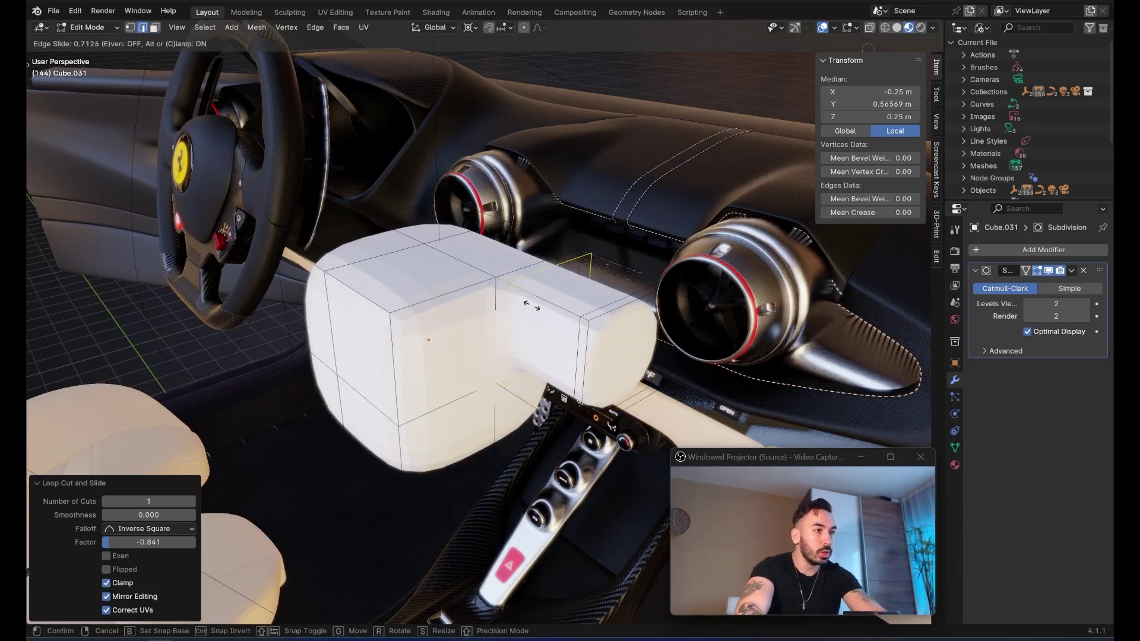
pyautogui.click(433, 307)
# Add further supporting loop cuts along the block's corner, top and middle edges to tighten its shape.
pyautogui.hotkey('ctrl', 'r')
pyautogui.click(401, 342)
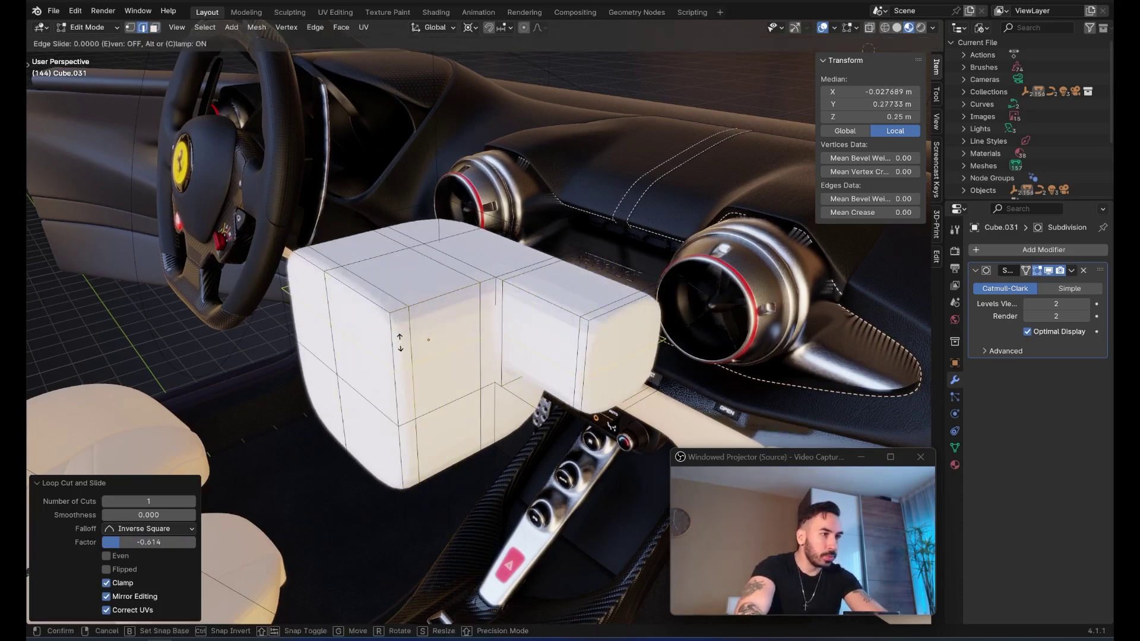
pyautogui.click(401, 320)
pyautogui.hotkey('ctrl', 'r')
pyautogui.click(411, 380)
pyautogui.click(413, 367)
pyautogui.moveTo(424, 361); pyautogui.dragTo(496, 333, button='middle')
pyautogui.press('1')
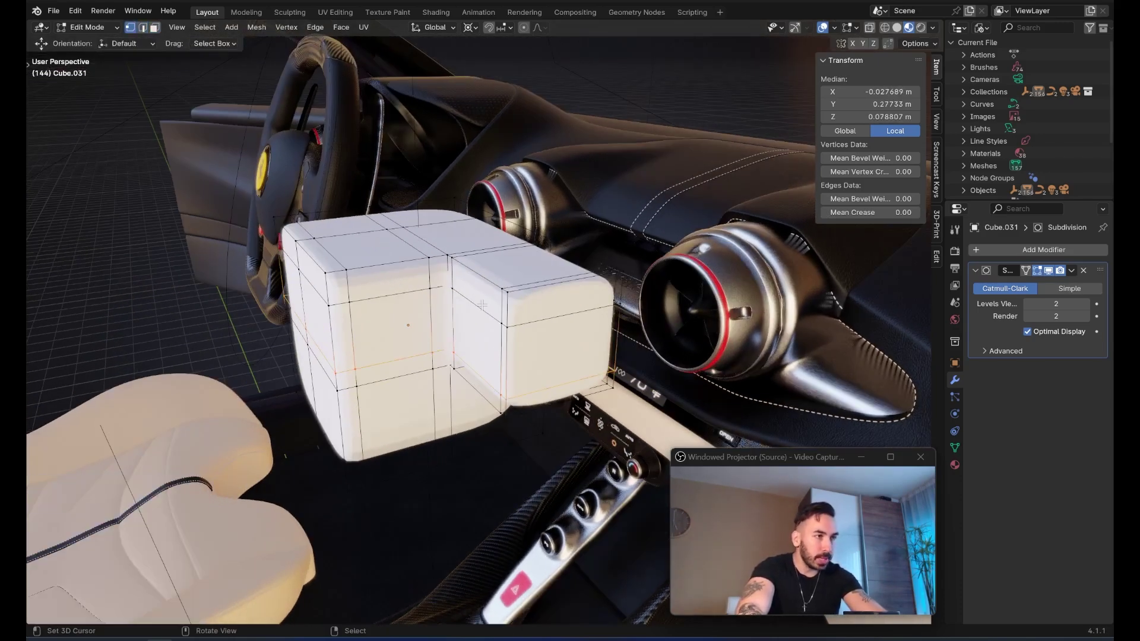
pyautogui.hotkey('ctrl', 'r')
pyautogui.click(490, 303)
pyautogui.click(489, 289)
# Undo all the supporting loop cuts on the subdivided block.
pyautogui.hotkey('ctrl', 'z')
pyautogui.hotkey('ctrl', 'z')
pyautogui.hotkey('ctrl', 'z')
pyautogui.hotkey('ctrl', 'z')
pyautogui.hotkey('ctrl', 'z')
pyautogui.hotkey('ctrl', 'z')
pyautogui.hotkey('ctrl', 'z')
pyautogui.hotkey('ctrl', 'z')
pyautogui.hotkey('ctrl', 'z')
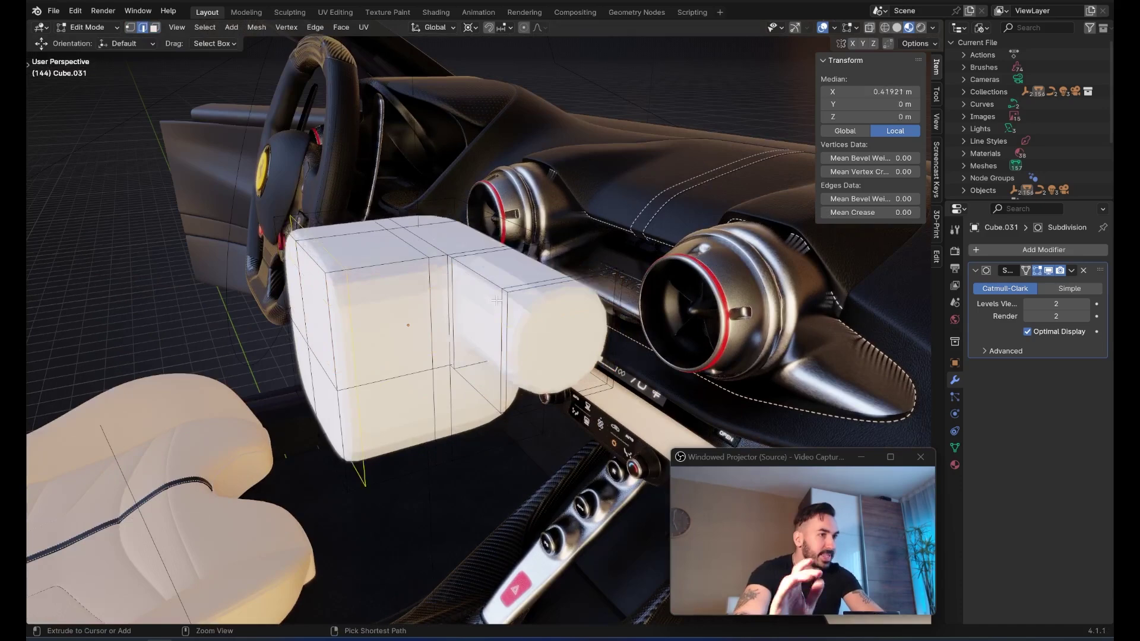
# Select one outer edge of the extruded arm and extend the selection to edges with similar face angles.
pyautogui.press('a')
pyautogui.moveTo(500, 301); pyautogui.dragTo(527, 304, button='middle')
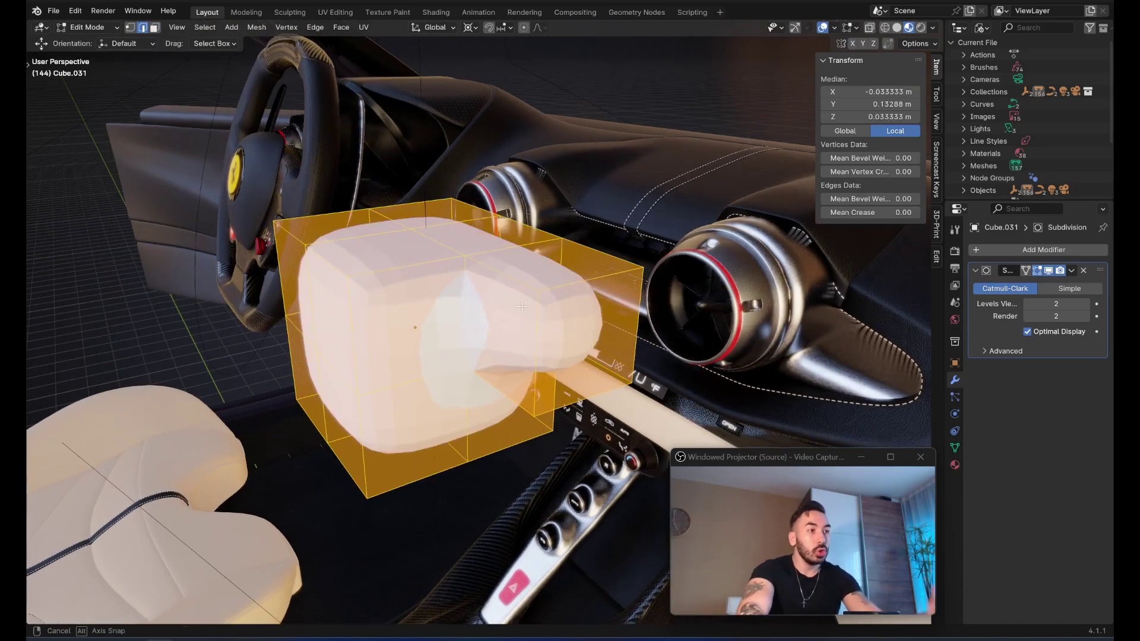
pyautogui.keyDown('alt'); pyautogui.rightClick(542, 300); pyautogui.keyUp('alt')
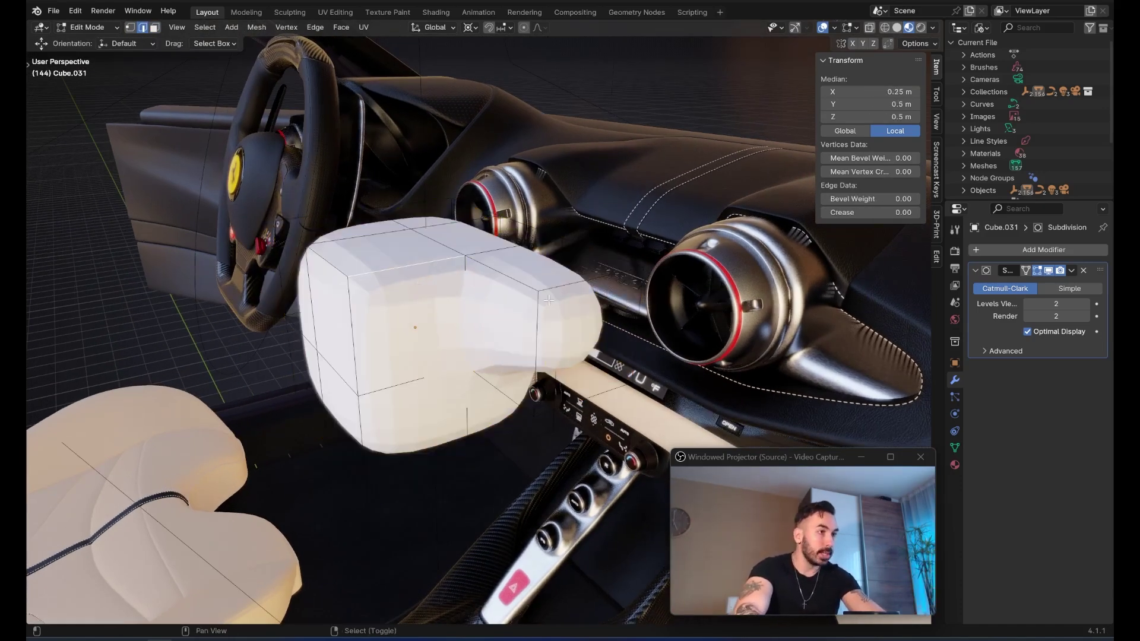
pyautogui.hotkey('shift', 'g')
pyautogui.click(535, 301)
pyautogui.moveTo(417, 271); pyautogui.dragTo(442, 279, button='middle')
# Switch to solid shading, select the whole block and bevel its edges 0.025 m wide with 2 segments.
pyautogui.press('z')
pyautogui.hotkey('shift', 'z')
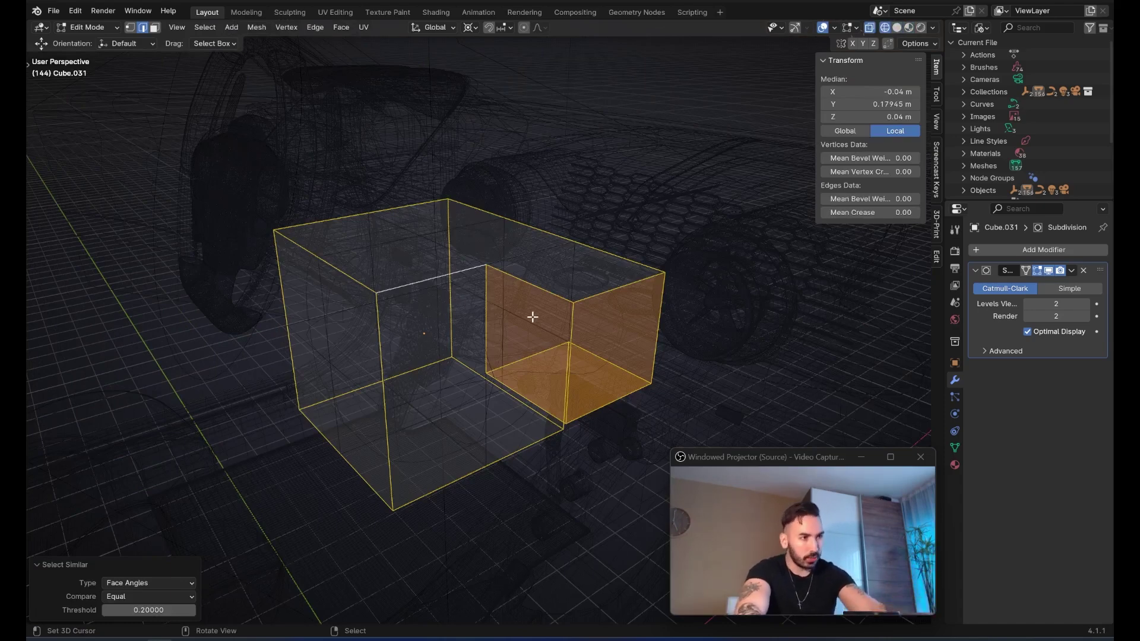
pyautogui.scroll(1, 530, 316)
pyautogui.hotkey('shift', 'z')
pyautogui.press('a')
pyautogui.hotkey('ctrl', 'b')
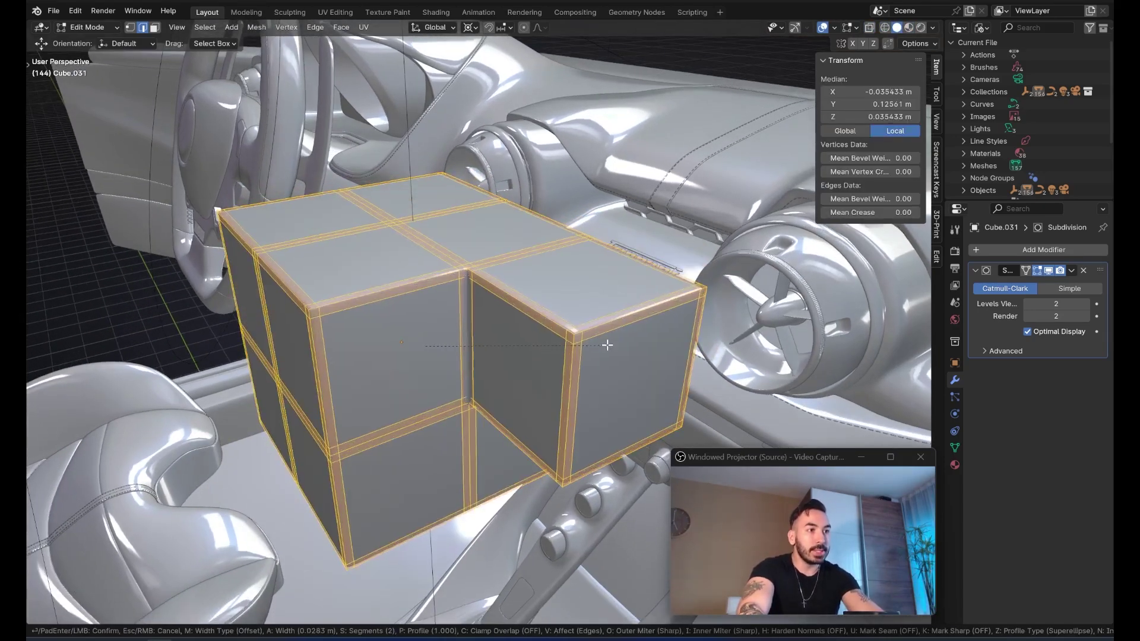
pyautogui.click(606, 347)
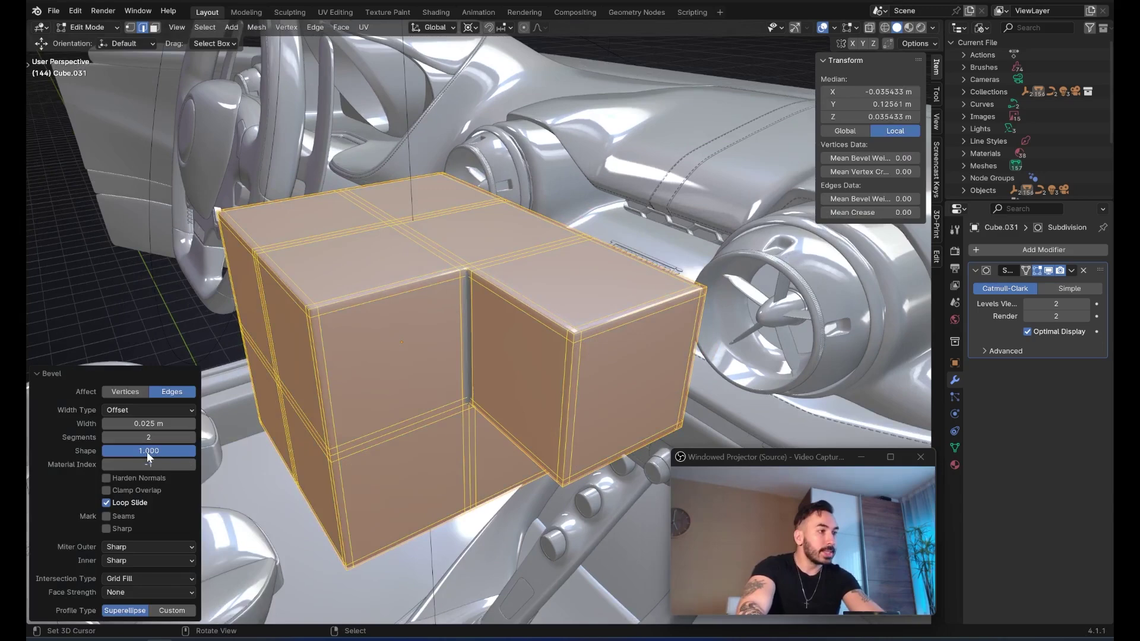
# Set the bevel's profile shape to 1.000 and examine the block's edges and corners up close.
pyautogui.moveTo(153, 451)
pyautogui.mouseDown()
pyautogui.moveTo(126, 451)
pyautogui.moveTo(153, 451)
pyautogui.mouseUp()
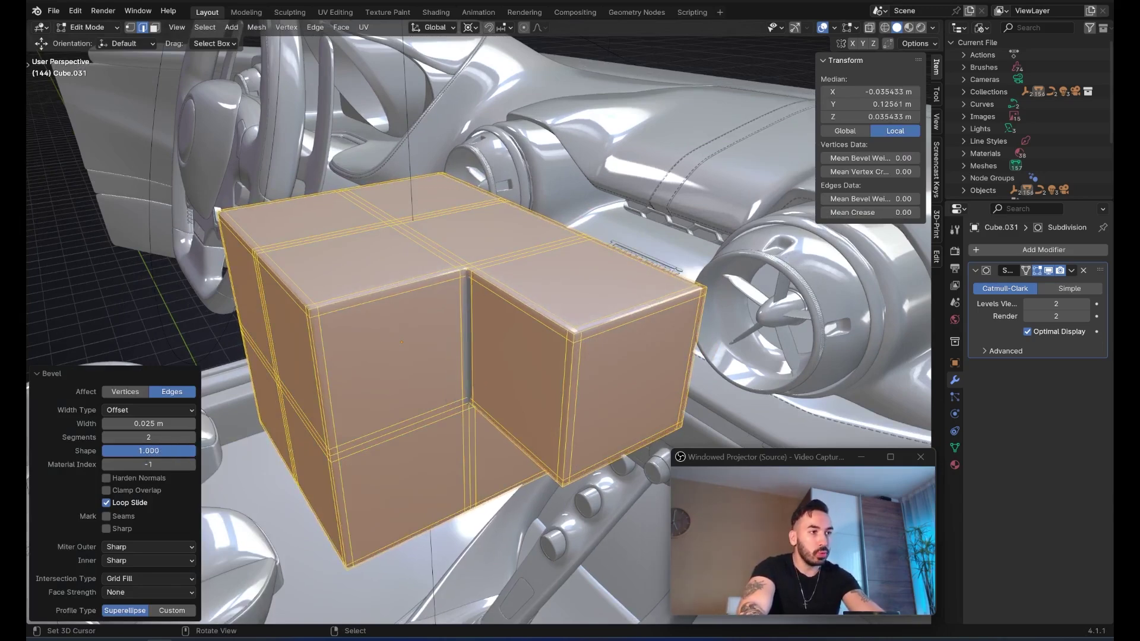
pyautogui.scroll(4, 509, 278)
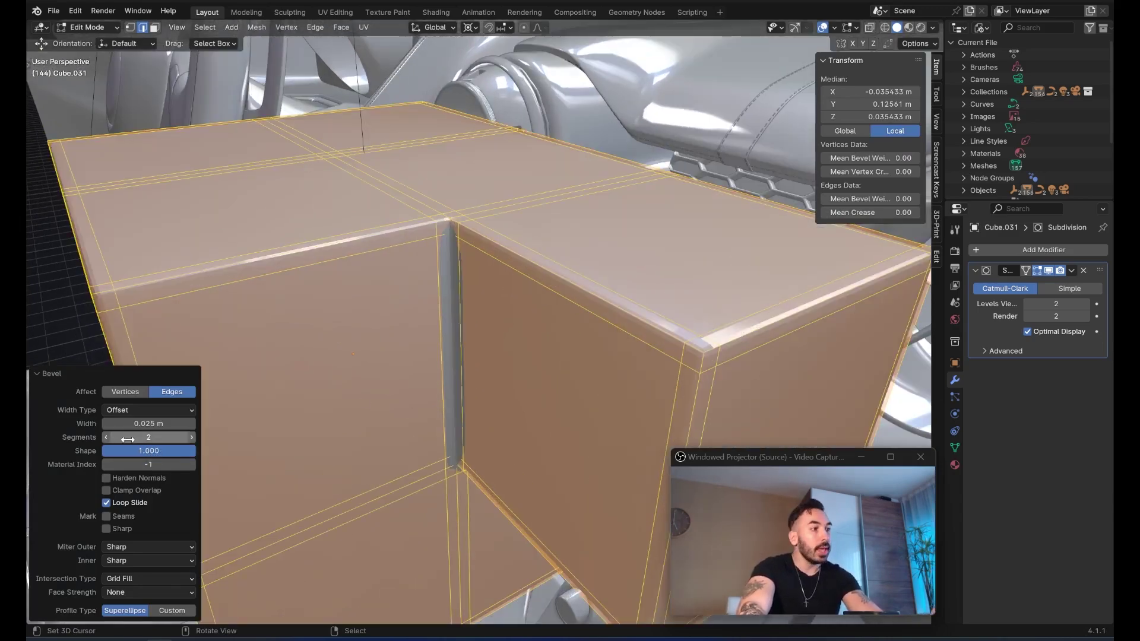
pyautogui.scroll(-2, 505, 327)
pyautogui.moveTo(496, 327); pyautogui.dragTo(569, 298, button='middle')
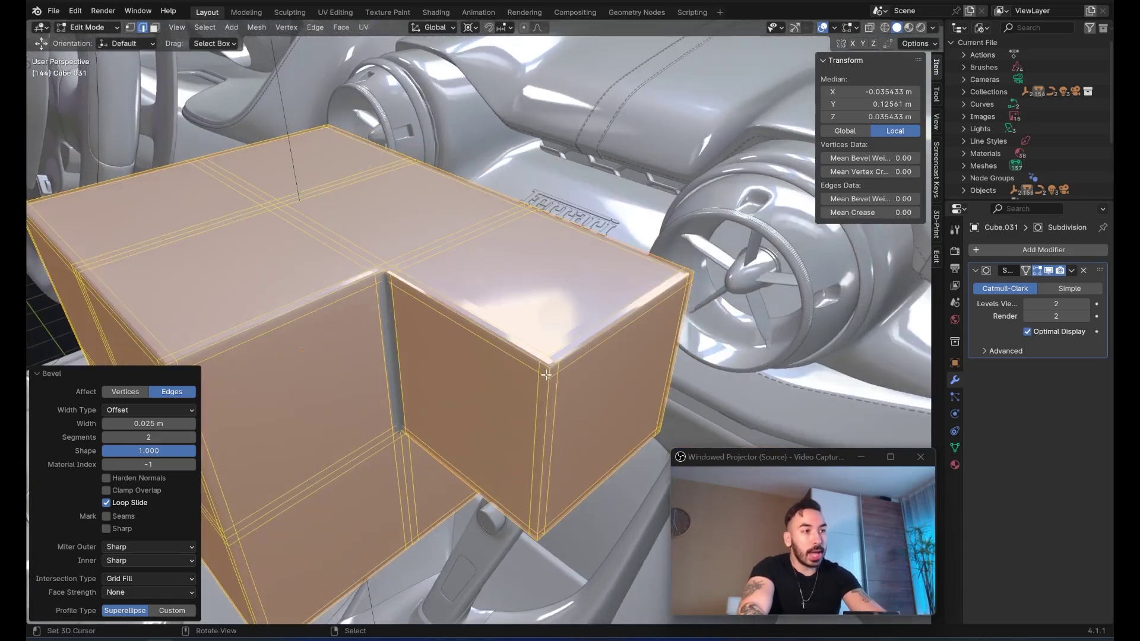
pyautogui.moveTo(670, 336); pyautogui.dragTo(509, 353, button='middle')
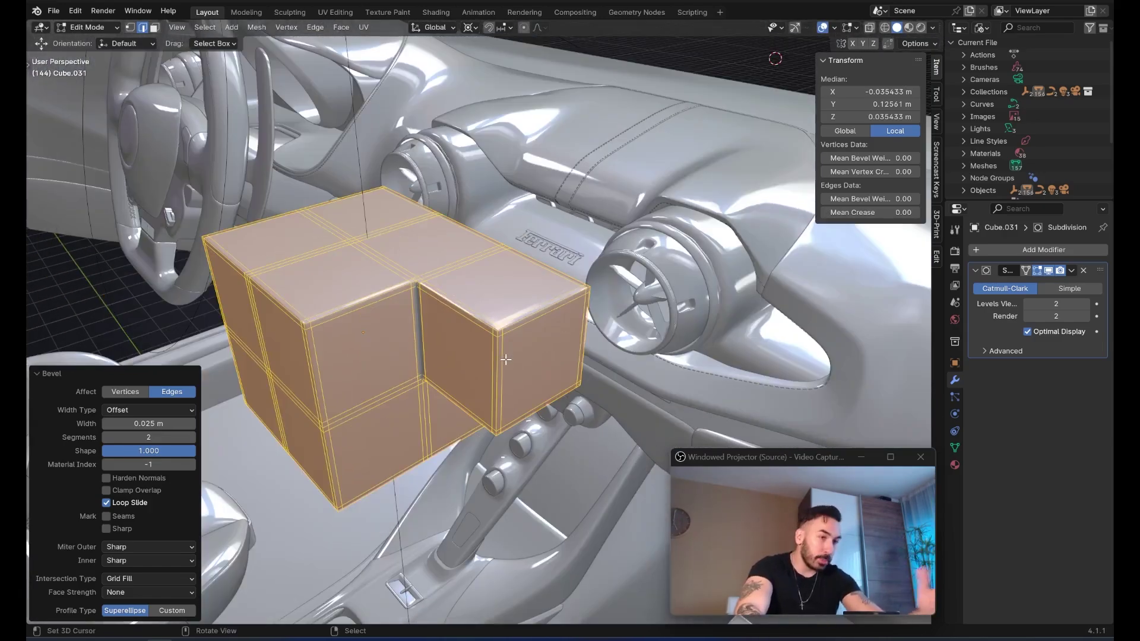
# Leave Edit Mode and delete the bevelled test block from the scene.
pyautogui.moveTo(505, 360); pyautogui.dragTo(521, 325, button='middle')
pyautogui.press('Tab')
pyautogui.scroll(-1, 589, 278)
pyautogui.press('x')
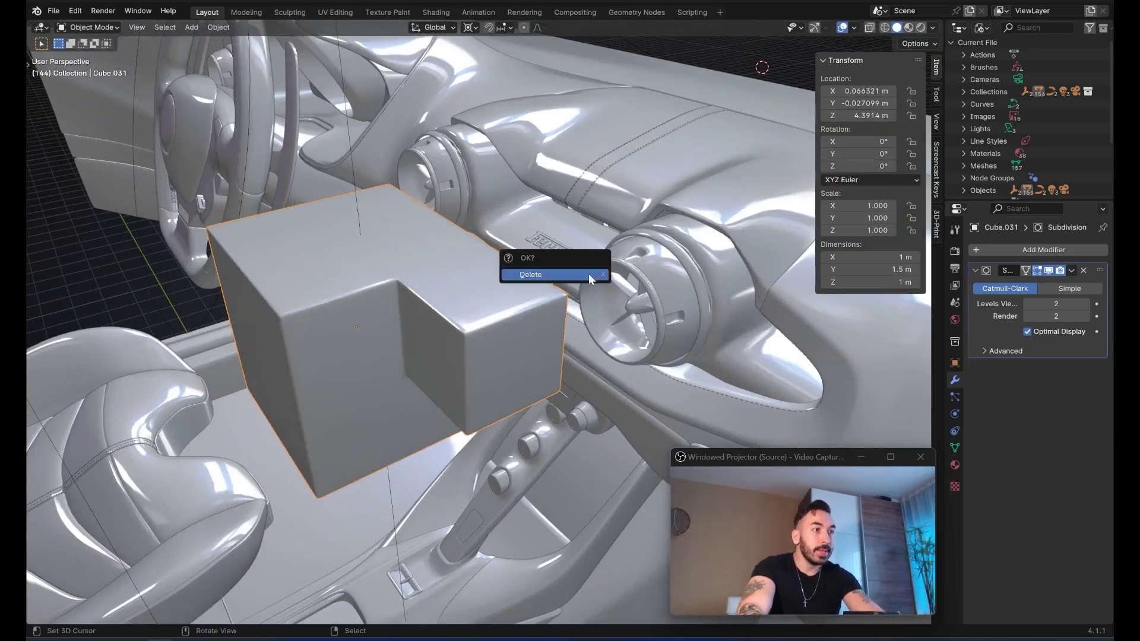
pyautogui.click(589, 276)
# Select the air vent's metal housing and open its mesh for editing around the recess.
pyautogui.scroll(4, 614, 283)
pyautogui.rightClick(614, 283)
pyautogui.moveTo(615, 284); pyautogui.dragTo(521, 314, button='middle')
pyautogui.press('Tab')
pyautogui.scroll(4, 534, 336)
pyautogui.moveTo(552, 351); pyautogui.dragTo(398, 319, button='middle')
# Select the two side edge runs and the back edges of the recess's upper rim.
pyautogui.keyDown('alt'); pyautogui.rightClick(568, 368); pyautogui.keyUp('alt')
pyautogui.scroll(2, 561, 359)
pyautogui.scroll(2, 506, 368)
pyautogui.scroll(-2, 397, 319)
pyautogui.keyDown('alt'); pyautogui.keyDown('shift'); pyautogui.rightClick(518, 376); pyautogui.keyUp('shift'); pyautogui.keyUp('alt')
pyautogui.moveTo(518, 376); pyautogui.dragTo(368, 415, button='middle')
pyautogui.scroll(2, 368, 415)
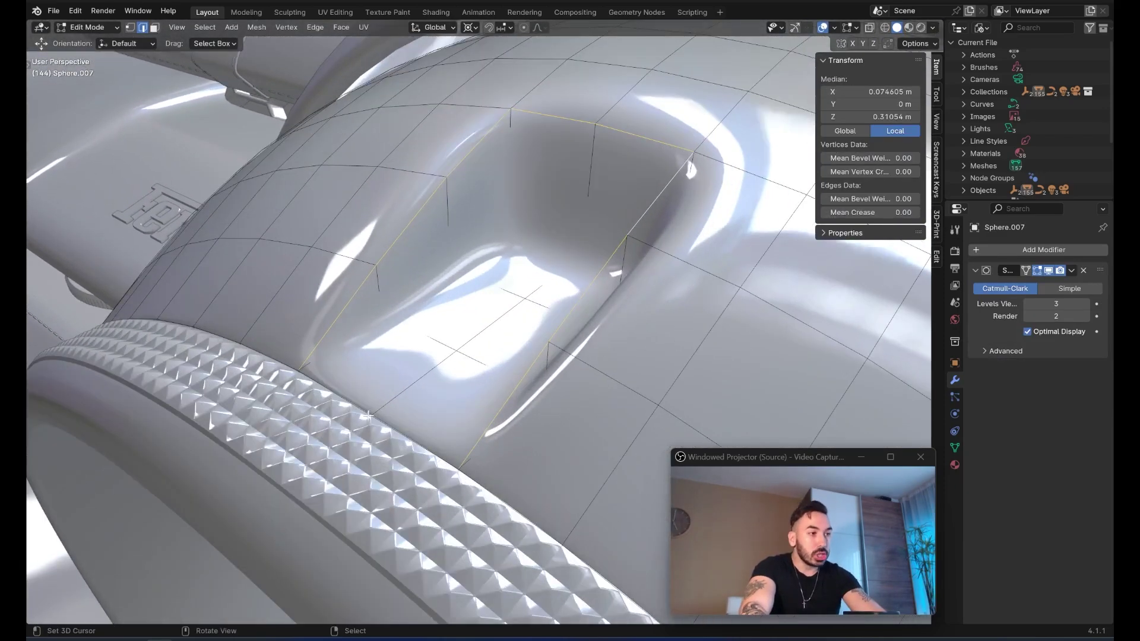
# Switch to wireframe shading and add the front edge of the recess to close the rim selection.
pyautogui.hotkey('shift', 'z')
pyautogui.scroll(-2, 410, 270)
pyautogui.scroll(3, 443, 377)
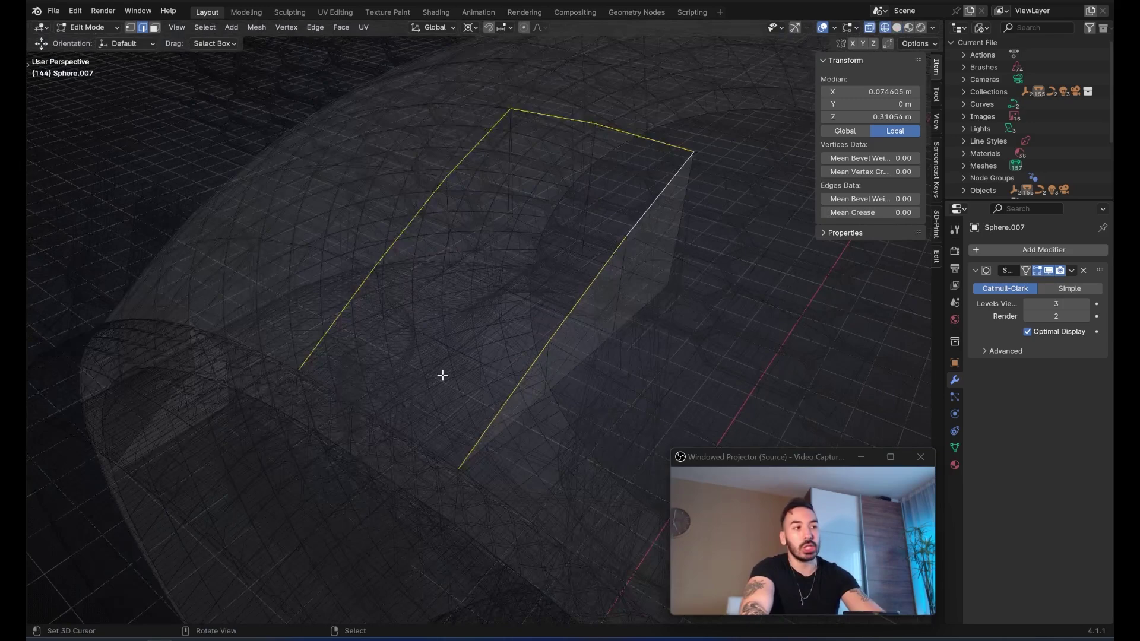
pyautogui.hotkey('shift', 'z')
pyautogui.hotkey('shift', 'z')
pyautogui.moveTo(291, 400); pyautogui.dragTo(309, 321, button='middle')
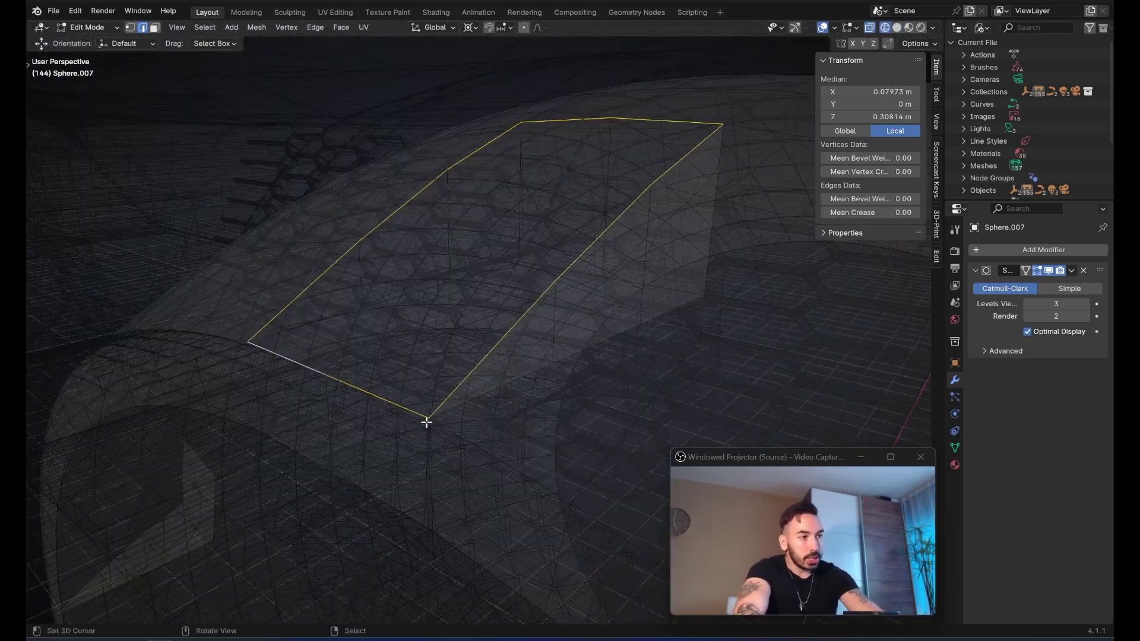
# Bevel the closed rim of the recess about 0.0019 m wide with 2 segments.
pyautogui.scroll(3, 425, 419)
pyautogui.moveTo(425, 420); pyautogui.dragTo(463, 382, button='middle')
pyautogui.hotkey('shift', 'z')
pyautogui.hotkey('shift', 'z')
pyautogui.hotkey('ctrl', 'b')
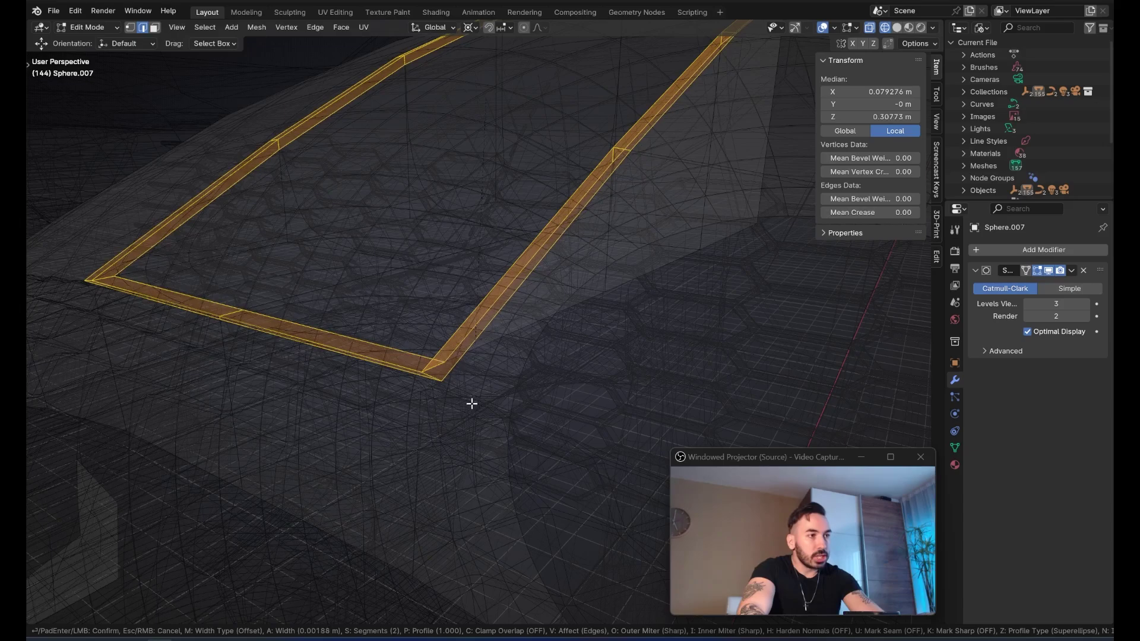
pyautogui.click(420, 382)
pyautogui.moveTo(420, 381)
pyautogui.mouseDown(button='middle')
pyautogui.moveTo(440, 387)
pyautogui.moveTo(369, 356)
pyautogui.moveTo(500, 367)
pyautogui.moveTo(364, 382)
pyautogui.moveTo(534, 375)
pyautogui.mouseUp(button='middle')
# Select an edge loop at the recess's bevelled front edge and shift it along the Z axis.
pyautogui.scroll(1, 364, 381)
pyautogui.keyDown('alt'); pyautogui.rightClick(341, 395); pyautogui.keyUp('alt')
pyautogui.hotkey('shift', 'z')
pyautogui.hotkey('shift', 'z')
pyautogui.hotkey('shift', 'z')
pyautogui.press('g')
pyautogui.press('z')
pyautogui.click(570, 377)
pyautogui.hotkey('shift', 'z')
pyautogui.moveTo(630, 360)
pyautogui.mouseDown(button='middle')
pyautogui.moveTo(267, 387)
pyautogui.moveTo(315, 392)
pyautogui.moveTo(269, 412)
pyautogui.moveTo(357, 403)
pyautogui.mouseUp(button='middle')
# Switch to face selection, select the face loop through the narrow front bevel face, and extend the selection to the whole mesh.
pyautogui.press('3')
pyautogui.keyDown('alt'); pyautogui.rightClick(236, 395); pyautogui.keyUp('alt')
pyautogui.keyDown('alt'); pyautogui.rightClick(232, 396); pyautogui.keyUp('alt')
pyautogui.keyDown('alt'); pyautogui.rightClick(233, 398); pyautogui.keyUp('alt')
pyautogui.keyDown('alt'); pyautogui.rightClick(232, 398); pyautogui.keyUp('alt')
pyautogui.hotkey('shift', 'z')
pyautogui.hotkey('shift', 'z')
pyautogui.press('a')
pyautogui.press('a')
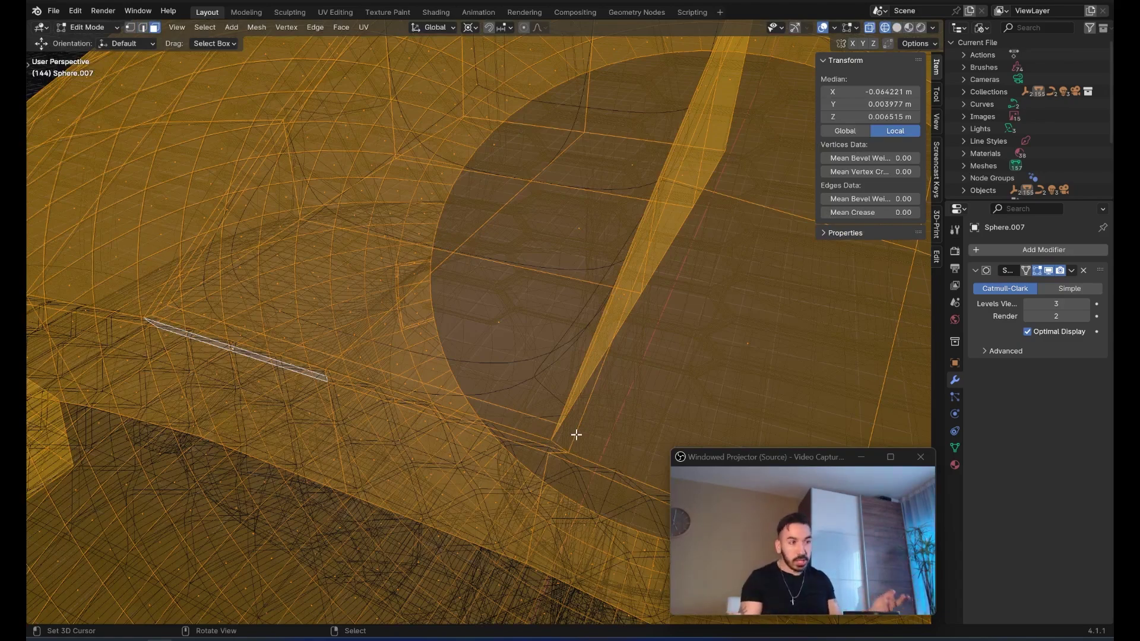
# Undo the selection changes, edge shift and rim bevel, and return to solid shading.
pyautogui.moveTo(576, 435); pyautogui.dragTo(527, 324, button='middle')
pyautogui.hotkey('ctrl', 'z')
pyautogui.hotkey('ctrl', 'z')
pyautogui.hotkey('ctrl', 'z')
pyautogui.hotkey('ctrl', 'z')
pyautogui.hotkey('ctrl', 'z')
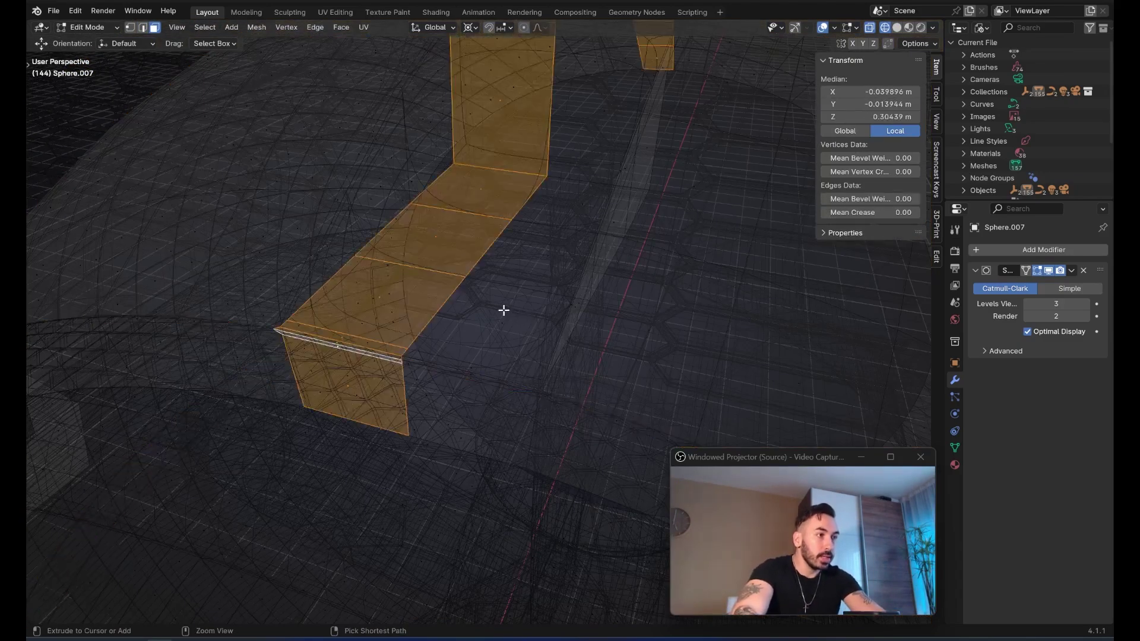
pyautogui.hotkey('ctrl', 'z')
pyautogui.hotkey('ctrl', 'z')
pyautogui.hotkey('ctrl', 'z')
pyautogui.hotkey('shift', 'z')
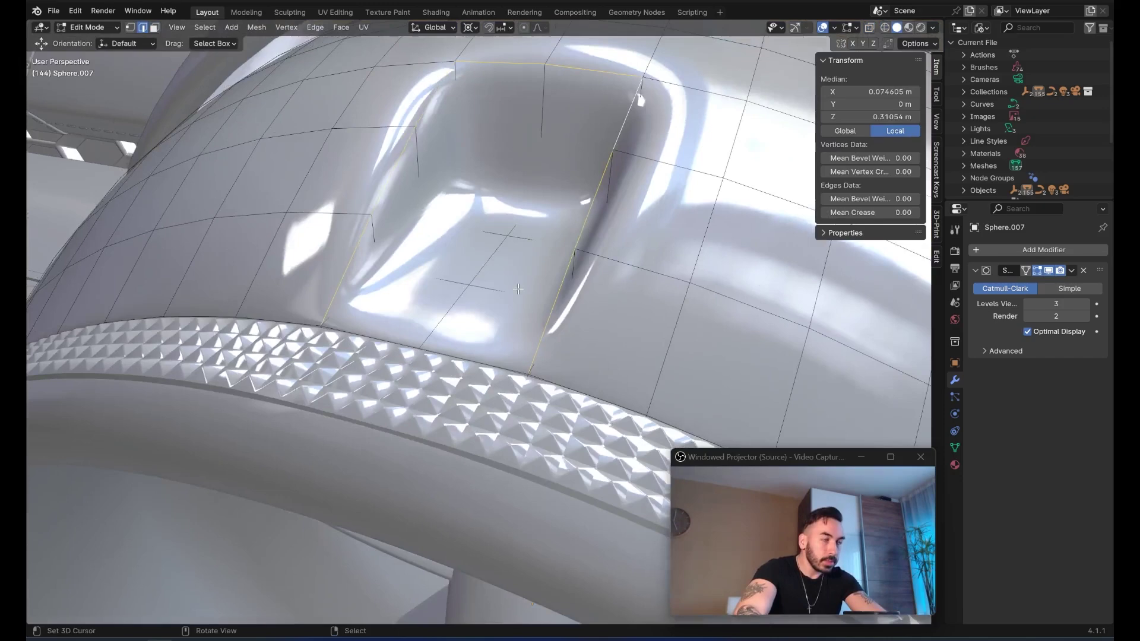
# Add the recess's front edge to the selected side and back edges to close the rim loop.
pyautogui.moveTo(486, 309); pyautogui.dragTo(460, 453, button='middle')
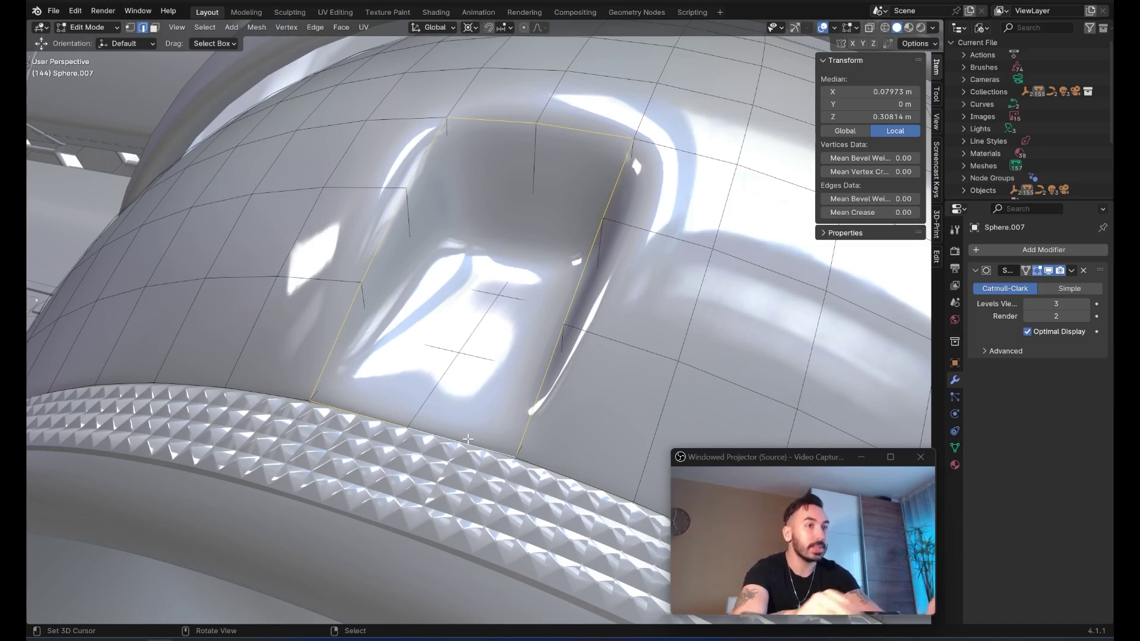
pyautogui.moveTo(384, 327)
pyautogui.mouseDown(button='middle')
pyautogui.moveTo(515, 262)
pyautogui.moveTo(515, 249)
pyautogui.moveTo(481, 278)
pyautogui.moveTo(475, 261)
pyautogui.mouseUp(button='middle')
pyautogui.hotkey('shift', 'z')
pyautogui.hotkey('shift', 'z')
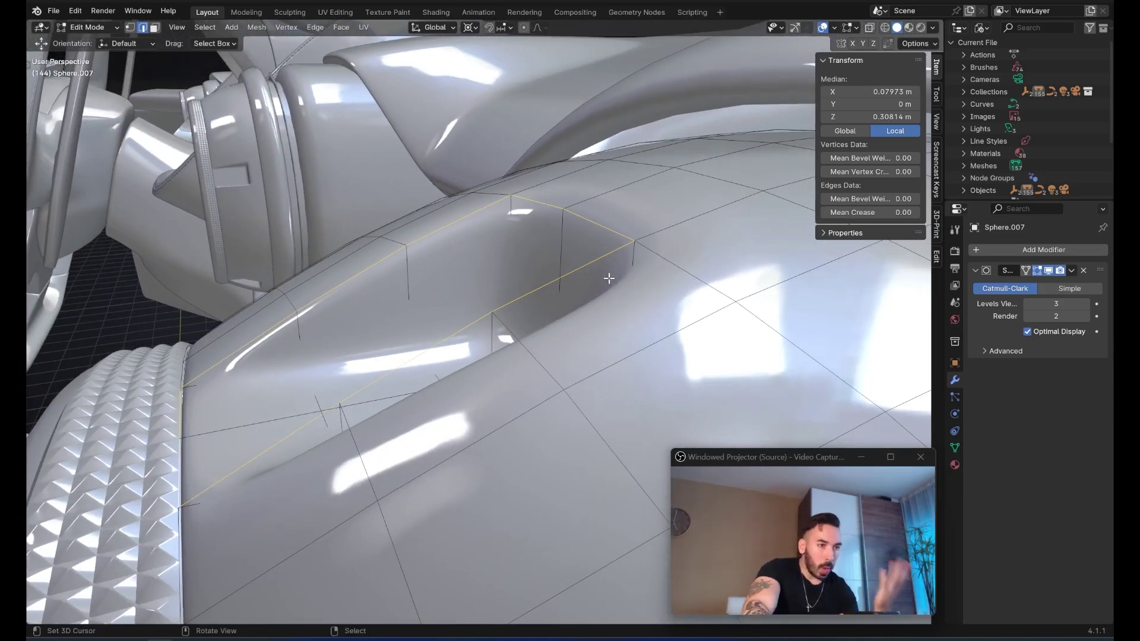
pyautogui.moveTo(608, 278); pyautogui.dragTo(555, 271, button='middle')
# Apply Shade Flat to the vent housing in Object Mode and reopen its mesh for editing.
pyautogui.press('Tab')
pyautogui.click(221, 27)
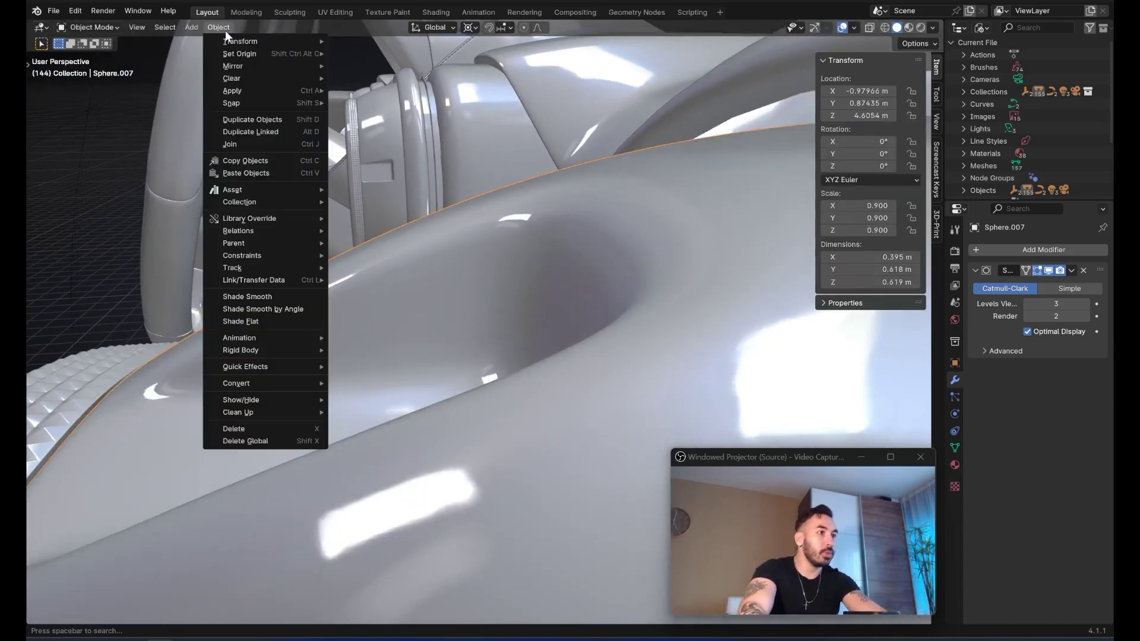
pyautogui.click(272, 320)
pyautogui.moveTo(473, 347); pyautogui.dragTo(742, 283, button='middle')
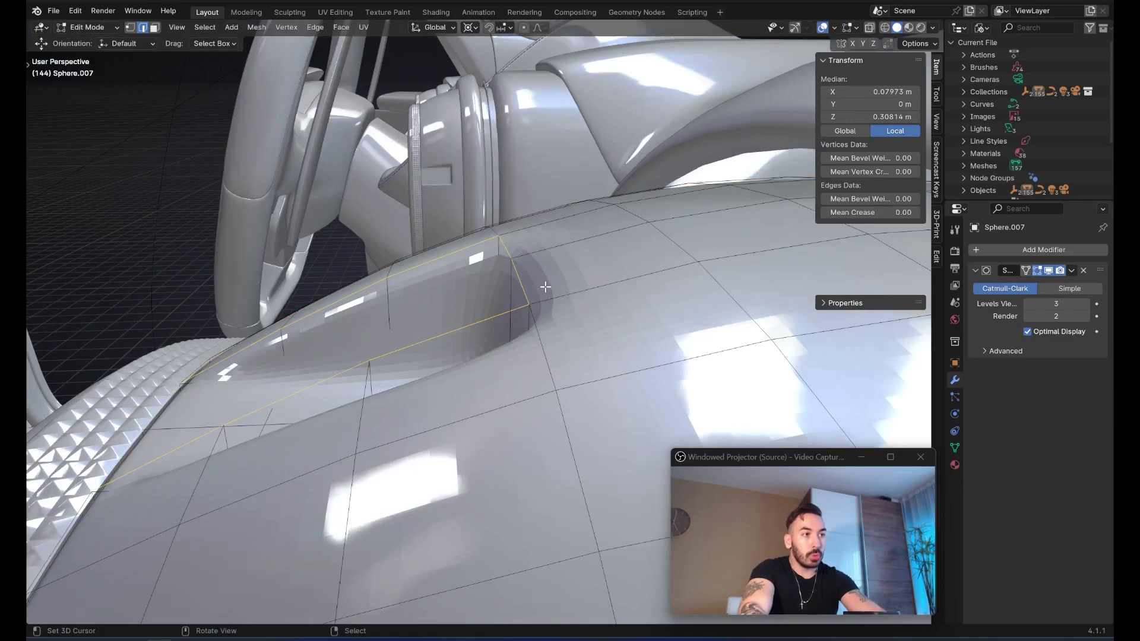
pyautogui.press('Tab')
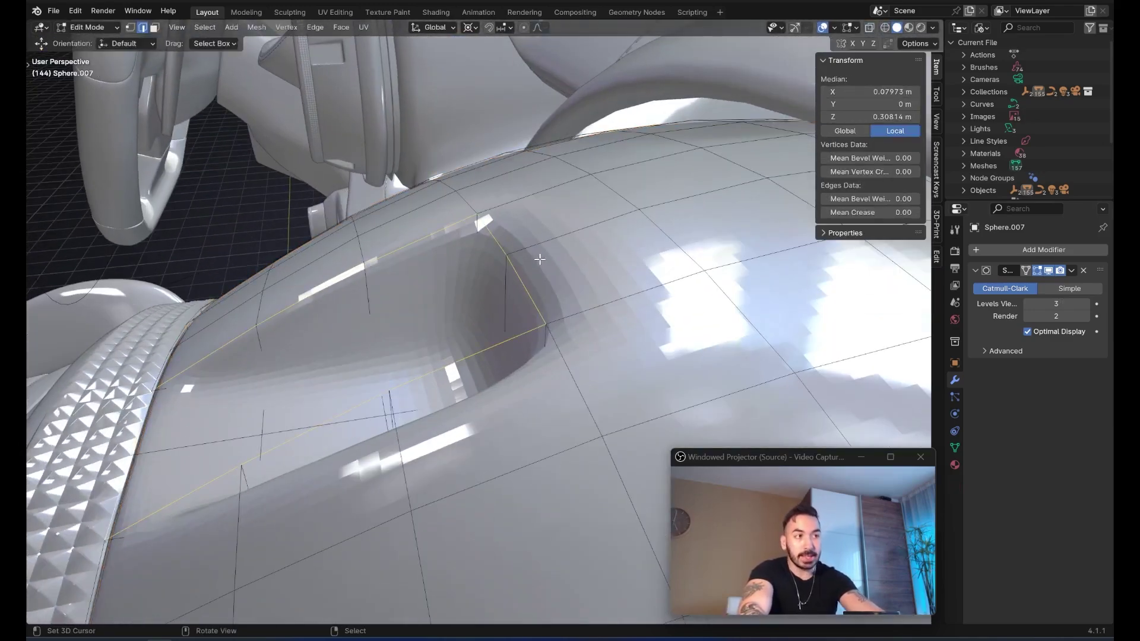
pyautogui.moveTo(387, 407); pyautogui.dragTo(627, 249, button='middle')
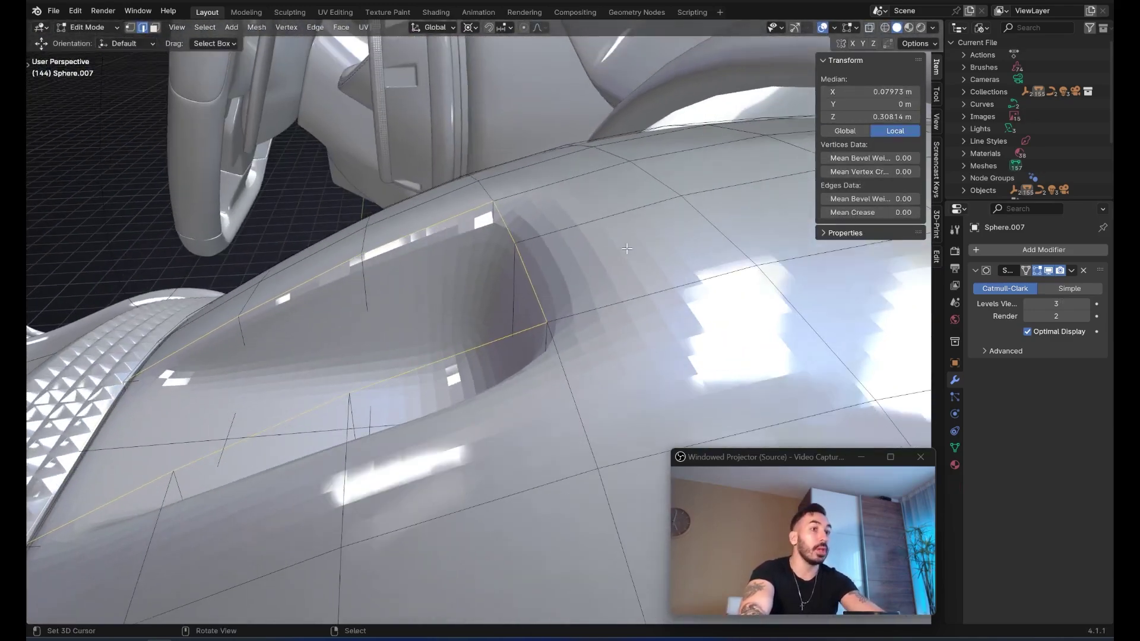
# Set the crease of the selected recess rim edges to 1 and return to Object Mode.
pyautogui.write('1')
pyautogui.press('Return')
pyautogui.moveTo(488, 282); pyautogui.dragTo(505, 326, button='middle')
pyautogui.press('Tab')
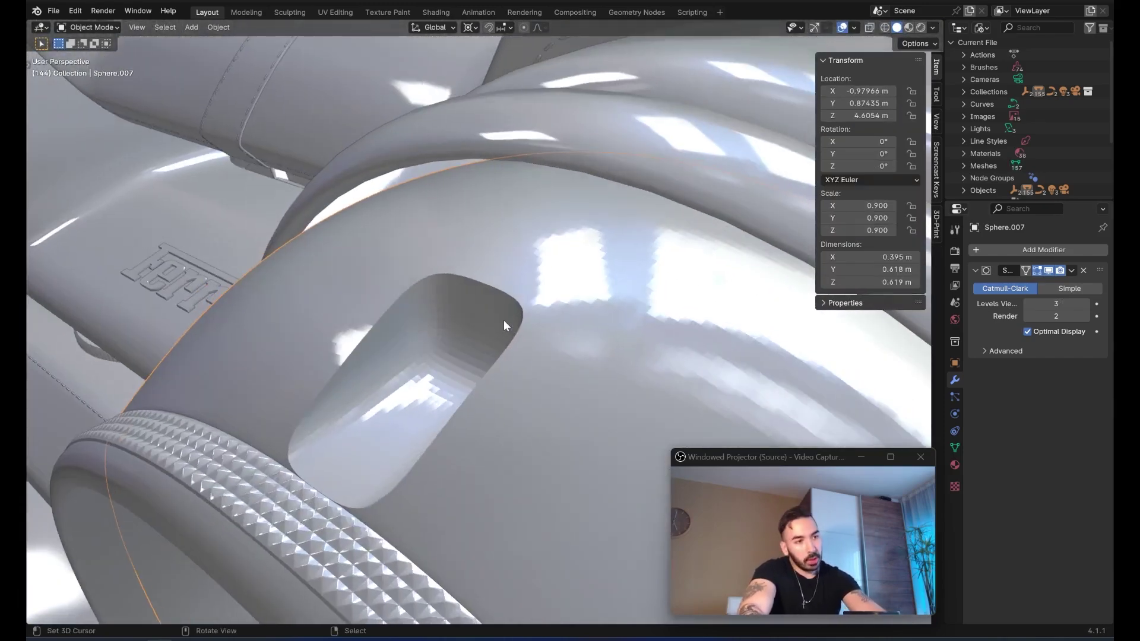
pyautogui.press('Tab')
pyautogui.press('Tab')
# Examine the creased recess rim in solid and Material Preview shading, both close up and from farther away.
pyautogui.scroll(1, 508, 320)
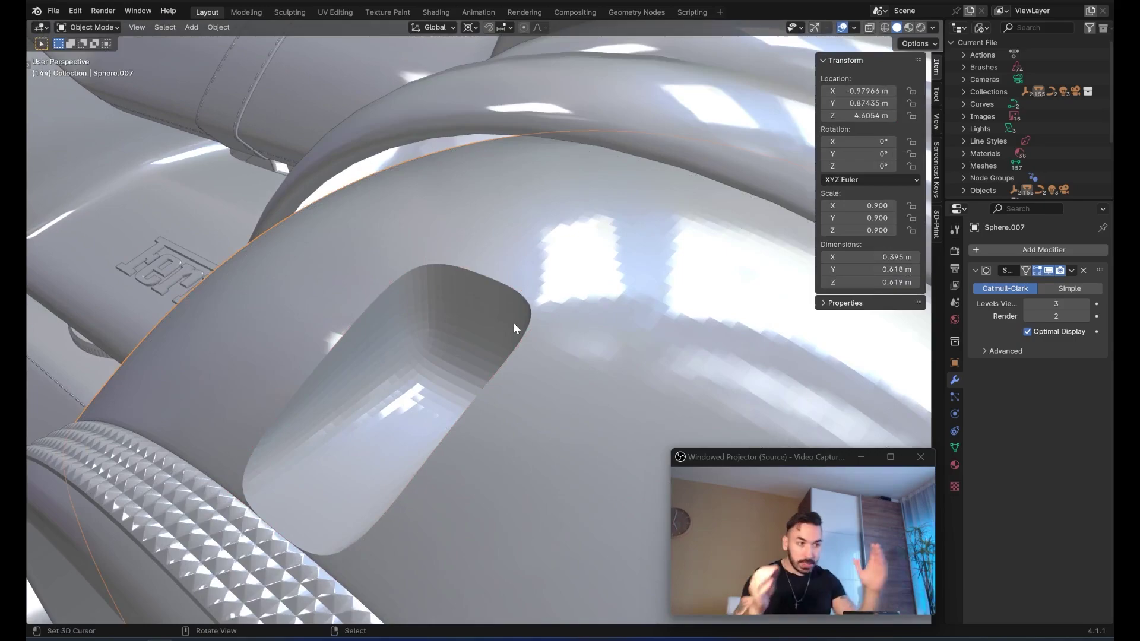
pyautogui.press('Tab')
pyautogui.press('Tab')
pyautogui.scroll(2, 496, 316)
pyautogui.moveTo(493, 316)
pyautogui.mouseDown(button='middle')
pyautogui.moveTo(546, 326)
pyautogui.moveTo(554, 291)
pyautogui.moveTo(514, 297)
pyautogui.moveTo(529, 266)
pyautogui.moveTo(502, 298)
pyautogui.mouseUp(button='middle')
pyautogui.click(909, 28)
pyautogui.press('Tab')
pyautogui.press('Tab')
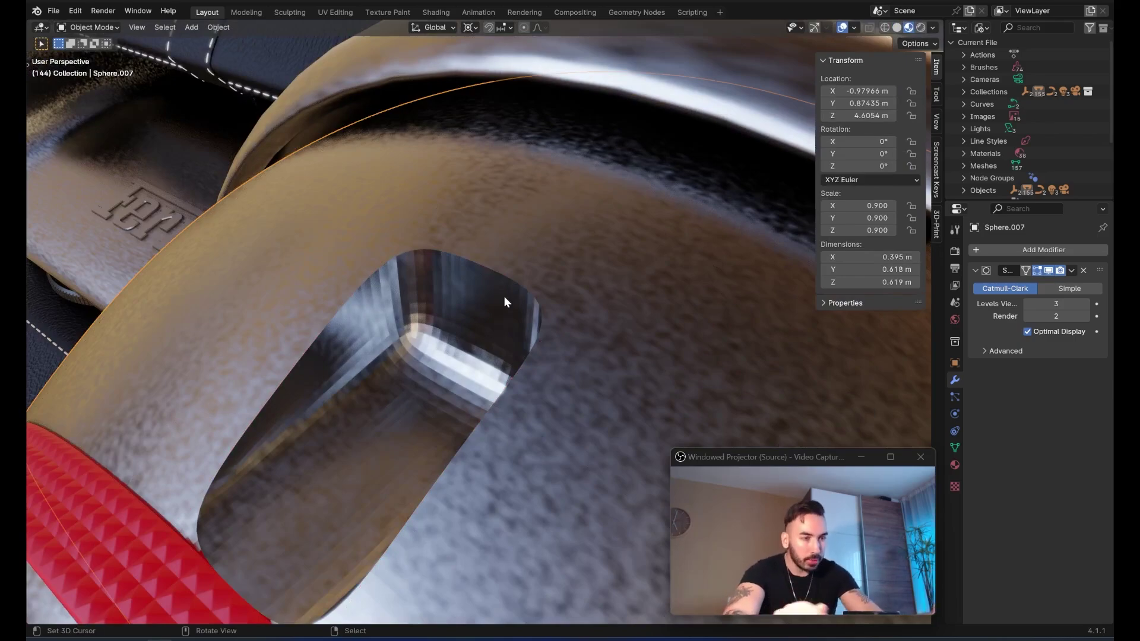
pyautogui.scroll(-3, 491, 300)
pyautogui.moveTo(491, 301); pyautogui.dragTo(538, 343, button='middle')
pyautogui.scroll(-4, 476, 348)
pyautogui.scroll(-5, 492, 343)
pyautogui.scroll(3, 418, 369)
pyautogui.scroll(5, 418, 368)
# Bring up the edge operations for the recess's rim edges in Edit Mode and return to Object Mode.
pyautogui.press('Tab')
pyautogui.scroll(4, 491, 374)
pyautogui.hotkey('ctrl', 'e')
pyautogui.click(455, 373)
pyautogui.scroll(1, 455, 372)
pyautogui.press('Tab')
pyautogui.scroll(-2, 463, 370)
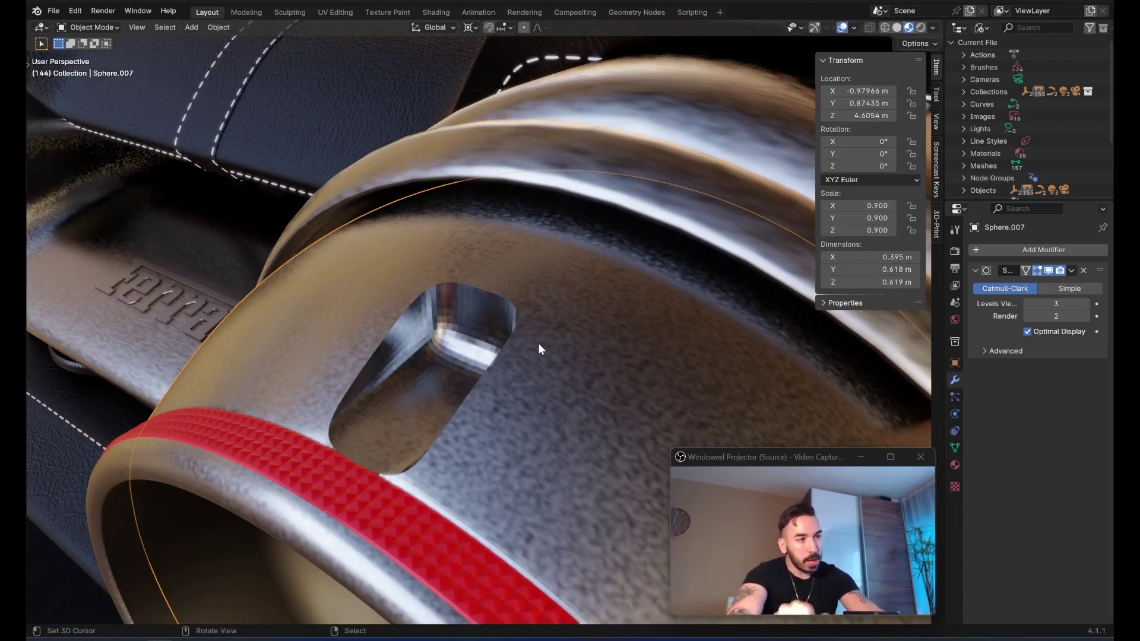
# Inspect the creased rim and inner corners of the recess with its materials from several angles and distances.
pyautogui.press('Tab')
pyautogui.scroll(3, 539, 344)
pyautogui.moveTo(538, 344); pyautogui.dragTo(448, 329, button='middle')
pyautogui.press('Tab')
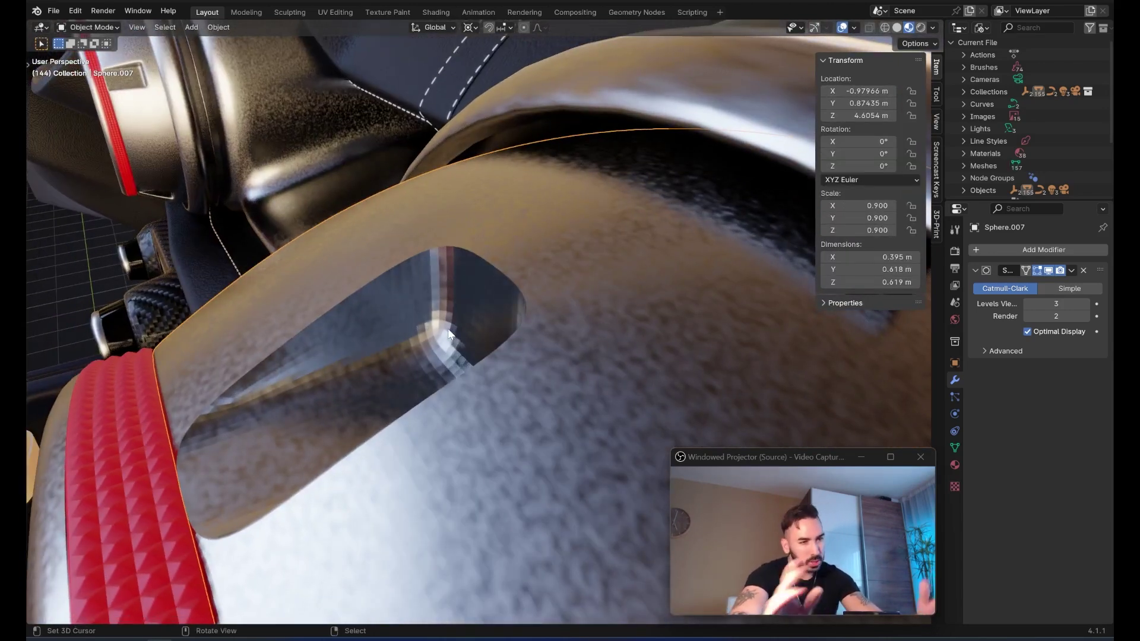
pyautogui.scroll(-3, 449, 332)
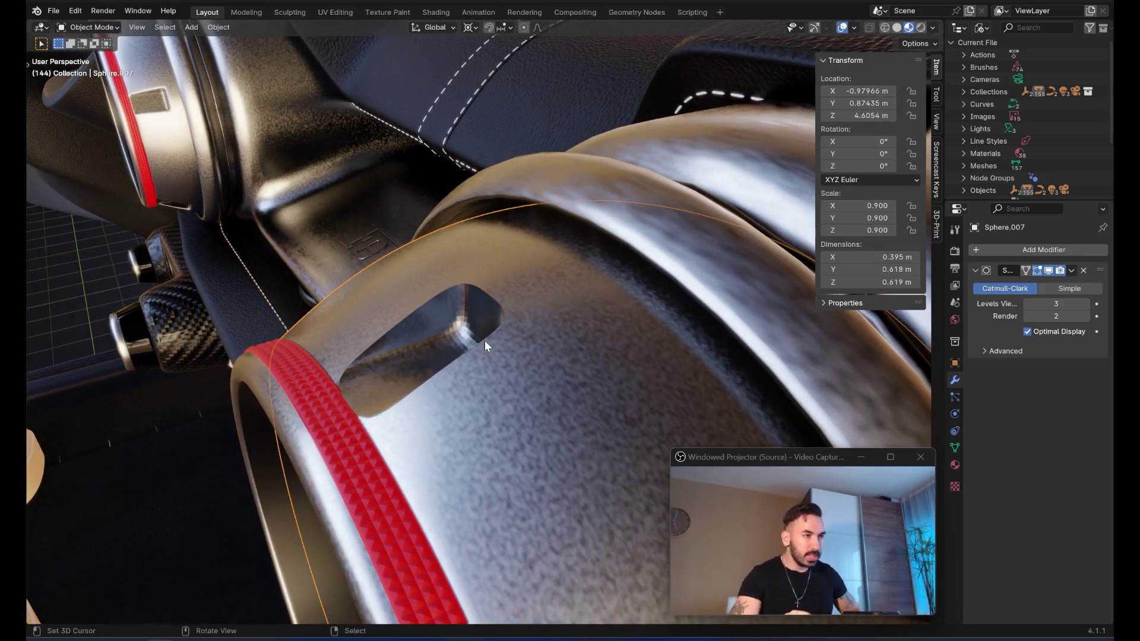
pyautogui.scroll(-4, 478, 334)
pyautogui.scroll(5, 485, 327)
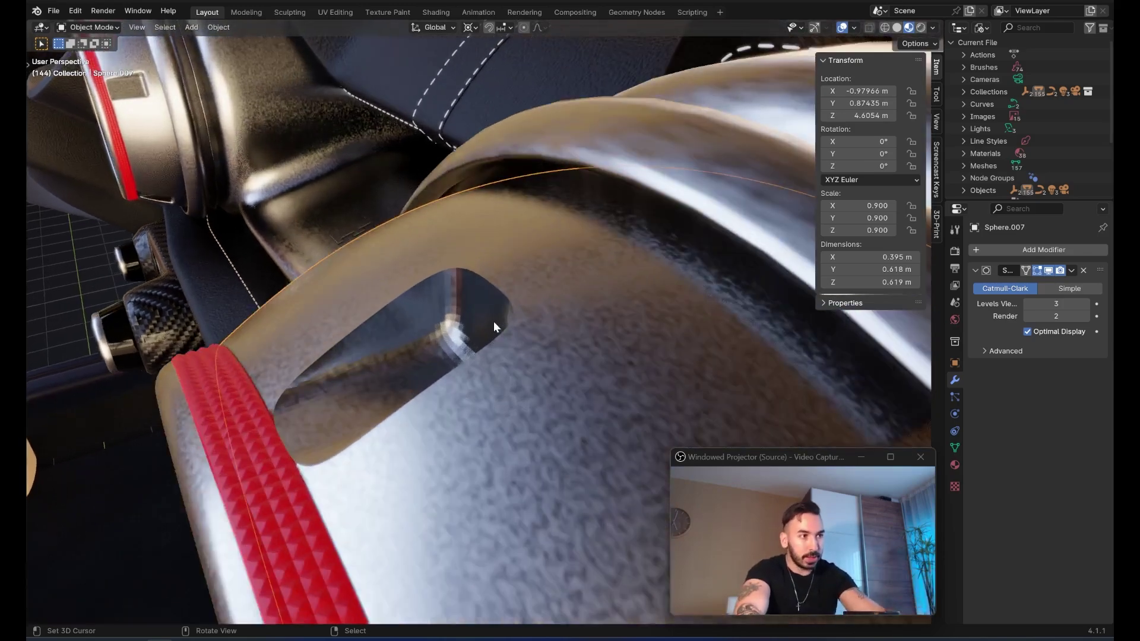
pyautogui.moveTo(494, 322); pyautogui.dragTo(517, 326, button='middle')
# Undo the crease on the recess's rim edges and compare the result in Object and Edit Mode.
pyautogui.press('Tab')
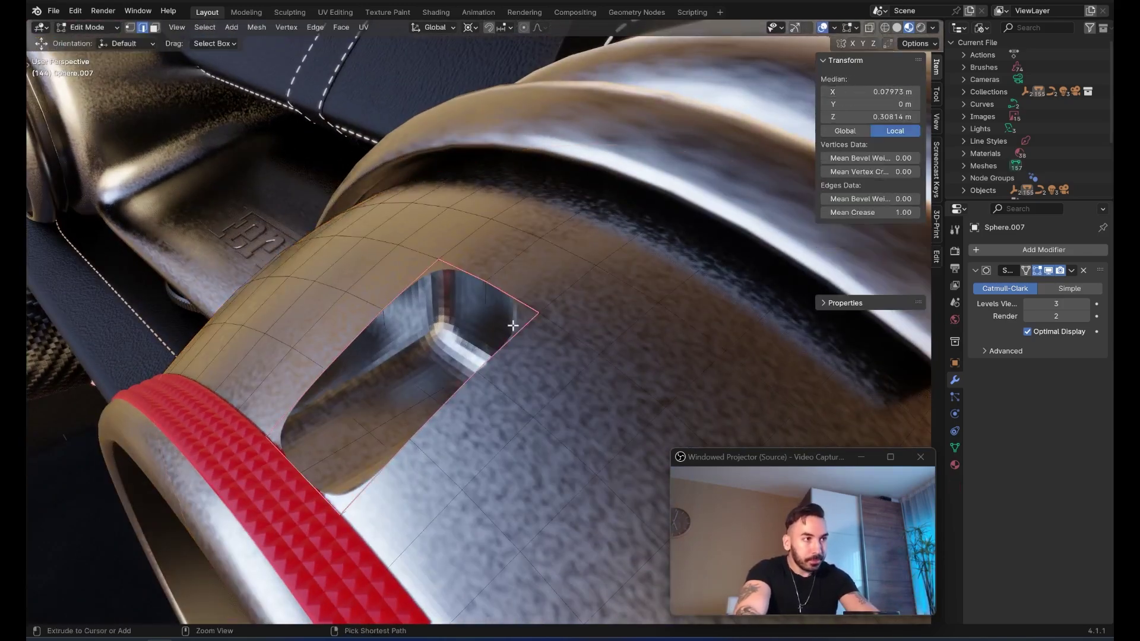
pyautogui.hotkey('ctrl', 'z')
pyautogui.scroll(-2, 505, 328)
pyautogui.press('Tab')
pyautogui.moveTo(501, 328); pyautogui.dragTo(522, 326, button='middle')
pyautogui.press('Tab')
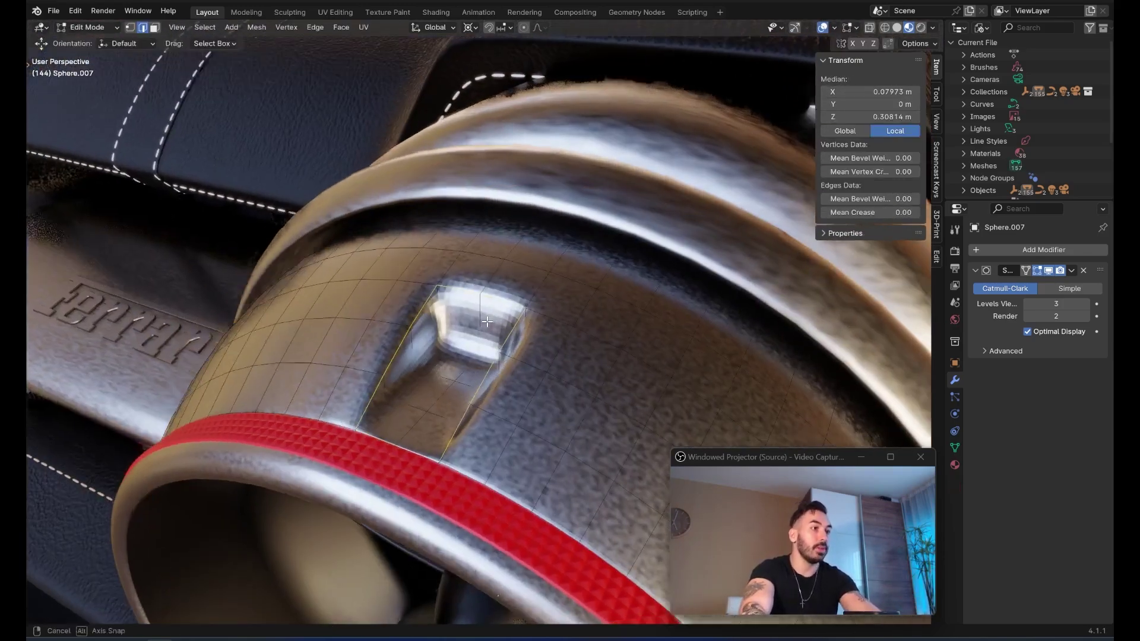
# Switch to solid shading and face selection, and select the ring of wall faces inside the recess.
pyautogui.scroll(1, 486, 324)
pyautogui.moveTo(439, 334)
pyautogui.mouseDown(button='middle')
pyautogui.moveTo(415, 382)
pyautogui.moveTo(422, 310)
pyautogui.moveTo(414, 329)
pyautogui.moveTo(451, 371)
pyautogui.mouseUp(button='middle')
pyautogui.press('z')
pyautogui.press('a')
pyautogui.press('z')
pyautogui.press('z')
pyautogui.scroll(2, 451, 362)
pyautogui.press('3')
pyautogui.keyDown('alt'); pyautogui.rightClick(472, 312); pyautogui.keyUp('alt')
pyautogui.moveTo(473, 312); pyautogui.dragTo(443, 367, button='middle')
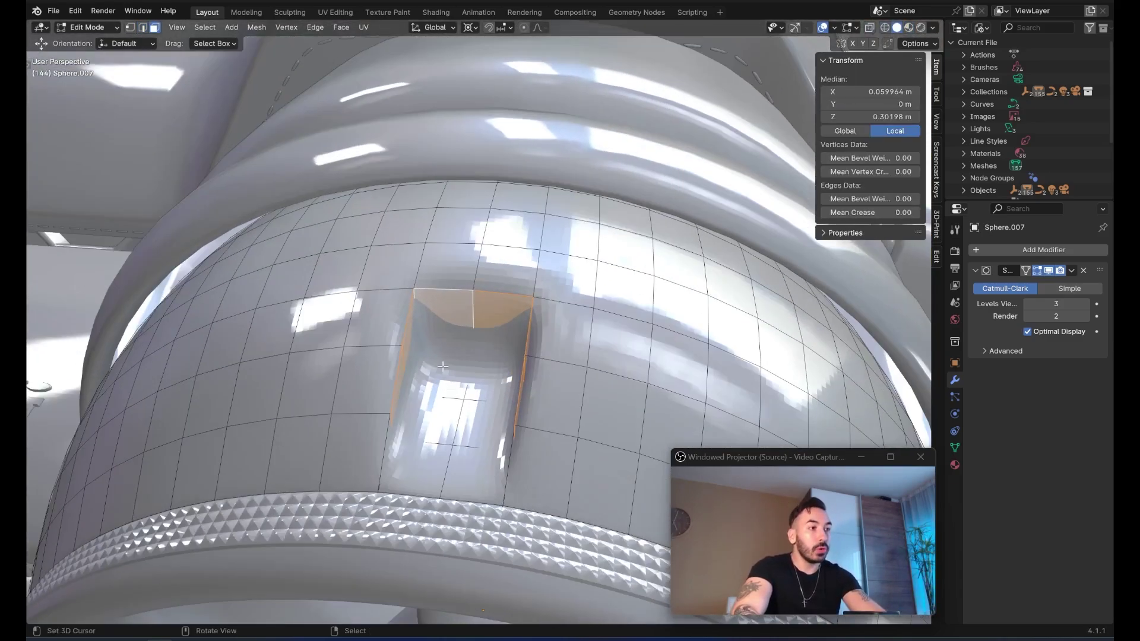
# Extend the face selection to the recess's floor and check it in see-through view.
pyautogui.keyDown('ctrl'); pyautogui.keyDown('shift'); pyautogui.click(471, 459); pyautogui.keyUp('shift'); pyautogui.keyUp('ctrl')
pyautogui.hotkey('alt', 'z')
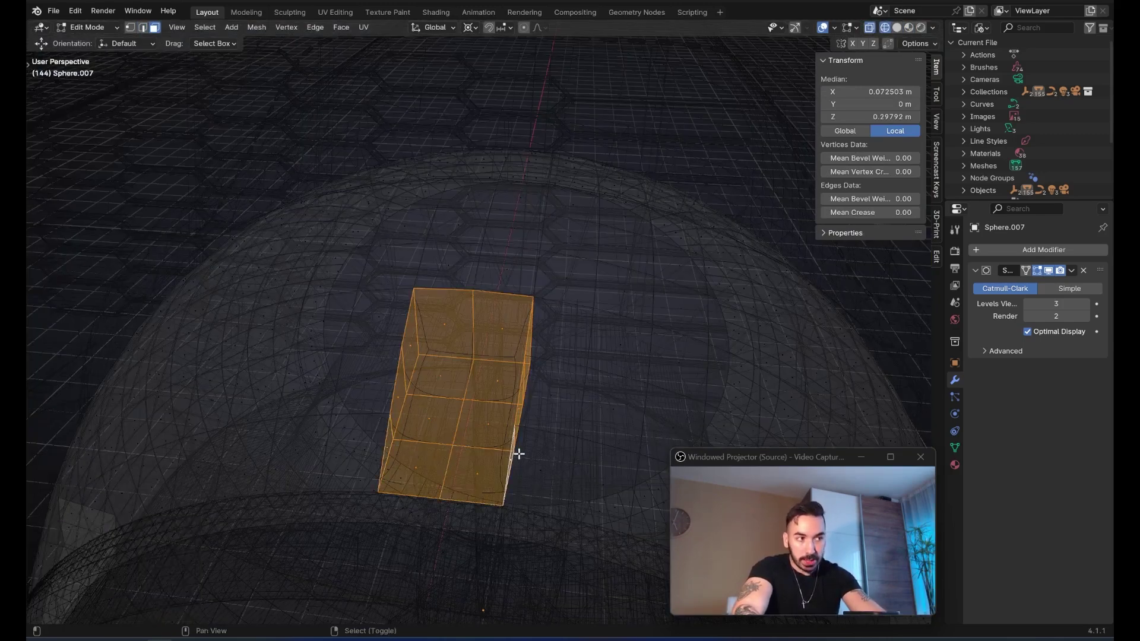
pyautogui.moveTo(519, 454)
pyautogui.mouseDown(button='middle')
pyautogui.moveTo(394, 432)
pyautogui.moveTo(491, 412)
pyautogui.moveTo(585, 425)
pyautogui.moveTo(468, 338)
pyautogui.mouseUp(button='middle')
pyautogui.hotkey('alt', 'z')
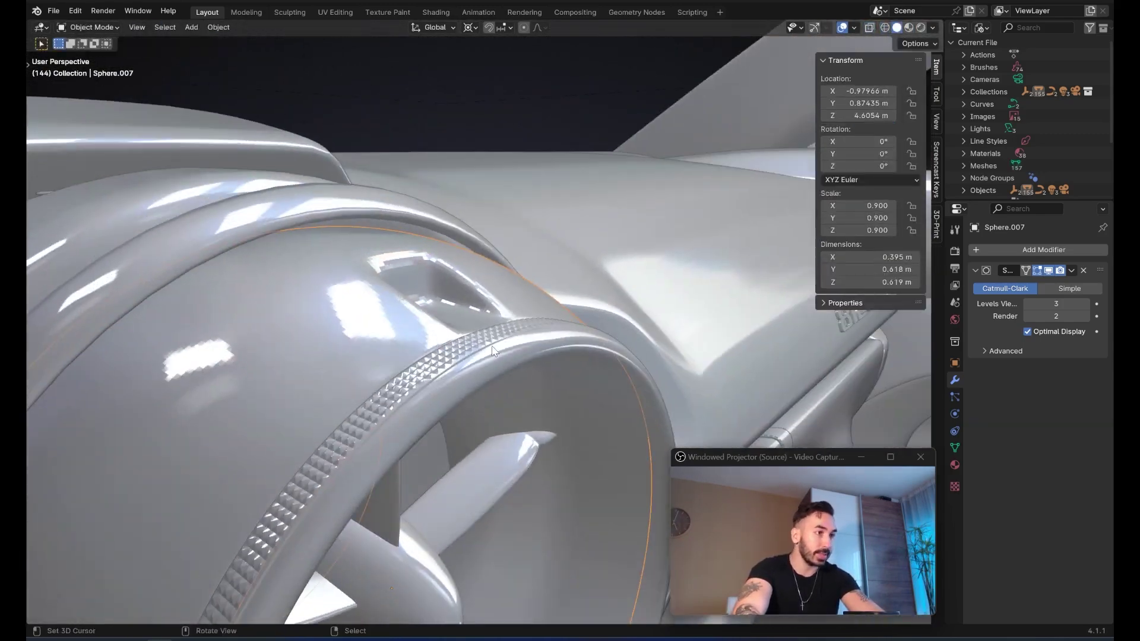
# Switch to Material Preview shading and move the red-trimmed front ring down along the Z axis, clear of the housing.
pyautogui.moveTo(504, 369); pyautogui.dragTo(594, 333, button='middle')
pyautogui.click(909, 27)
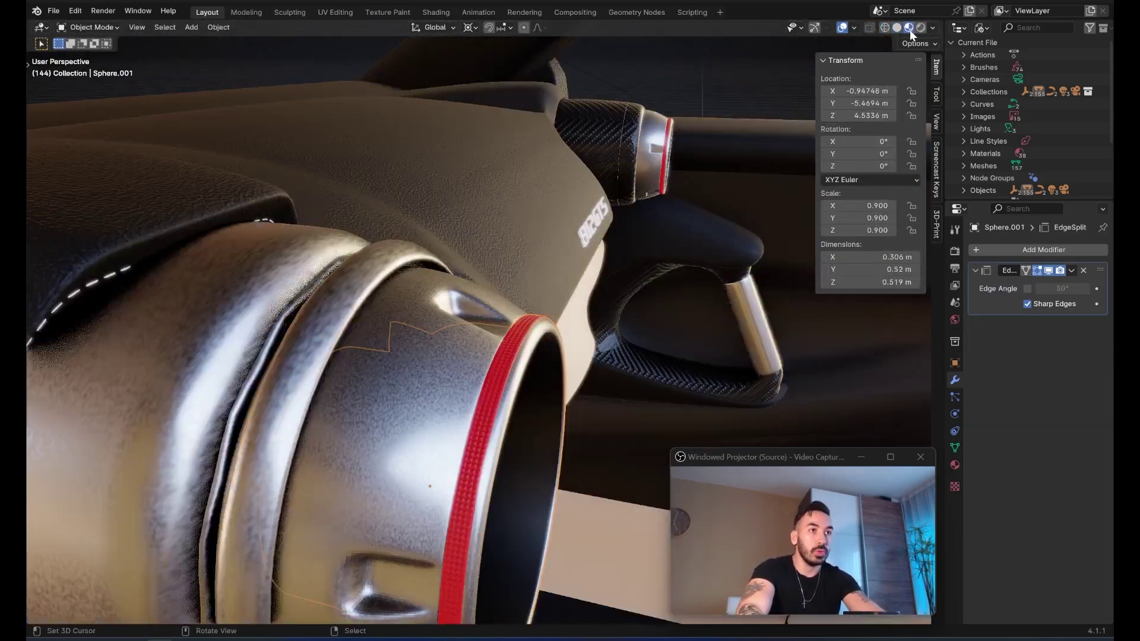
pyautogui.moveTo(641, 250); pyautogui.dragTo(568, 226, button='middle')
pyautogui.press('g')
pyautogui.press('z')
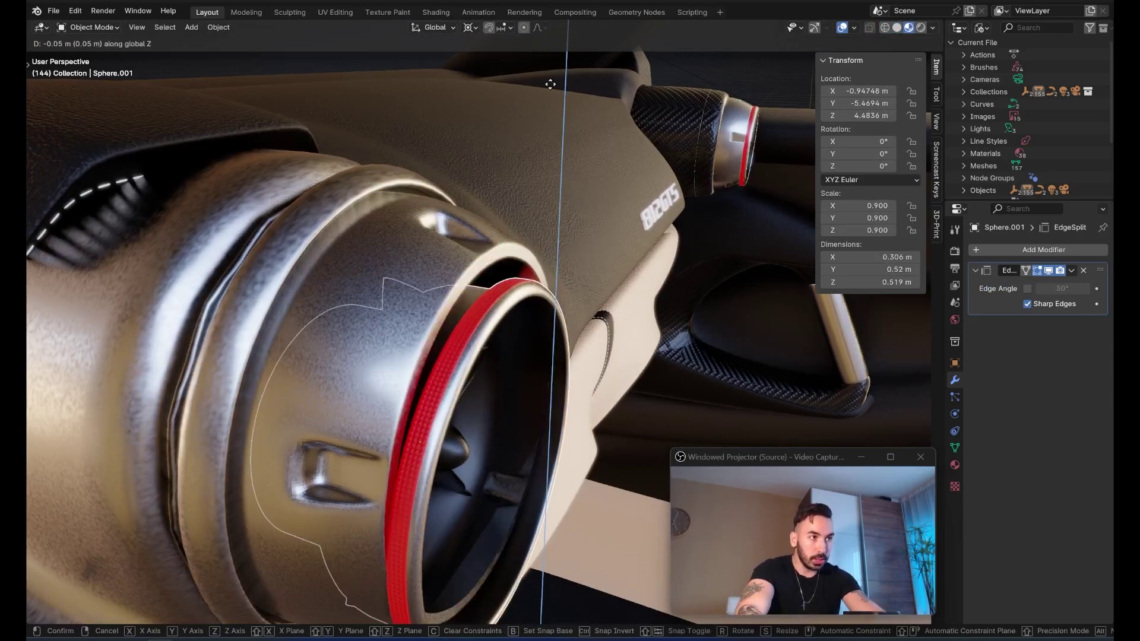
pyautogui.click(542, 149)
# Select the vent housing, reopen its mesh for editing and switch to solid shading at the recess's front edge.
pyautogui.click(516, 196)
pyautogui.click(472, 226)
pyautogui.moveTo(472, 226); pyautogui.dragTo(383, 262, button='middle')
pyautogui.scroll(2, 383, 262)
pyautogui.press('Tab')
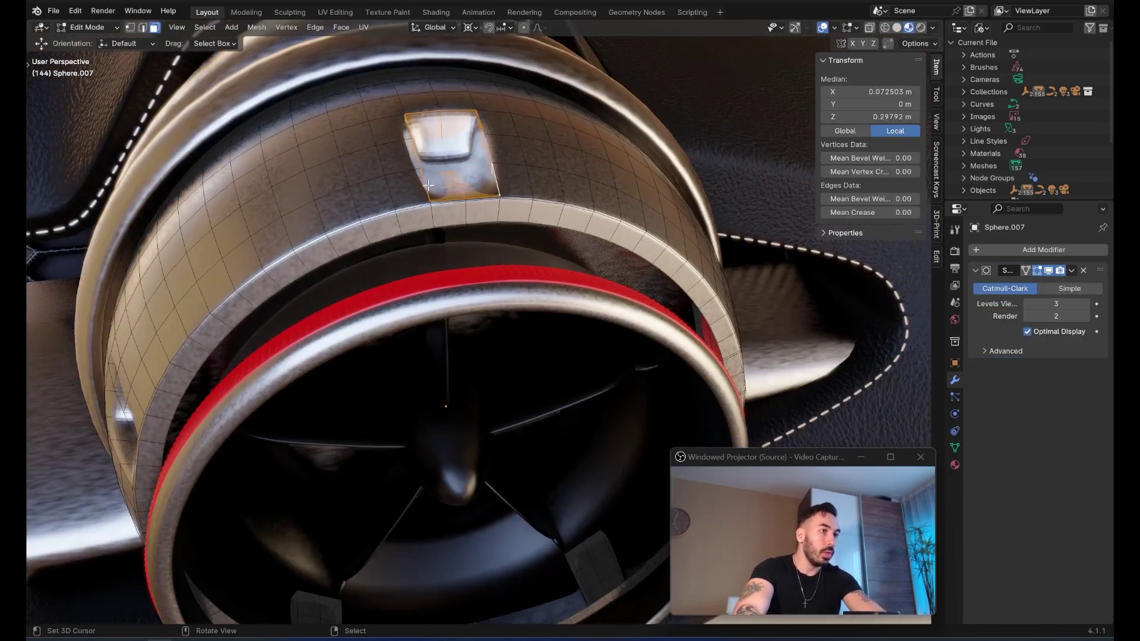
pyautogui.scroll(3, 454, 262)
pyautogui.moveTo(505, 250); pyautogui.dragTo(453, 267, button='middle')
pyautogui.scroll(2, 453, 266)
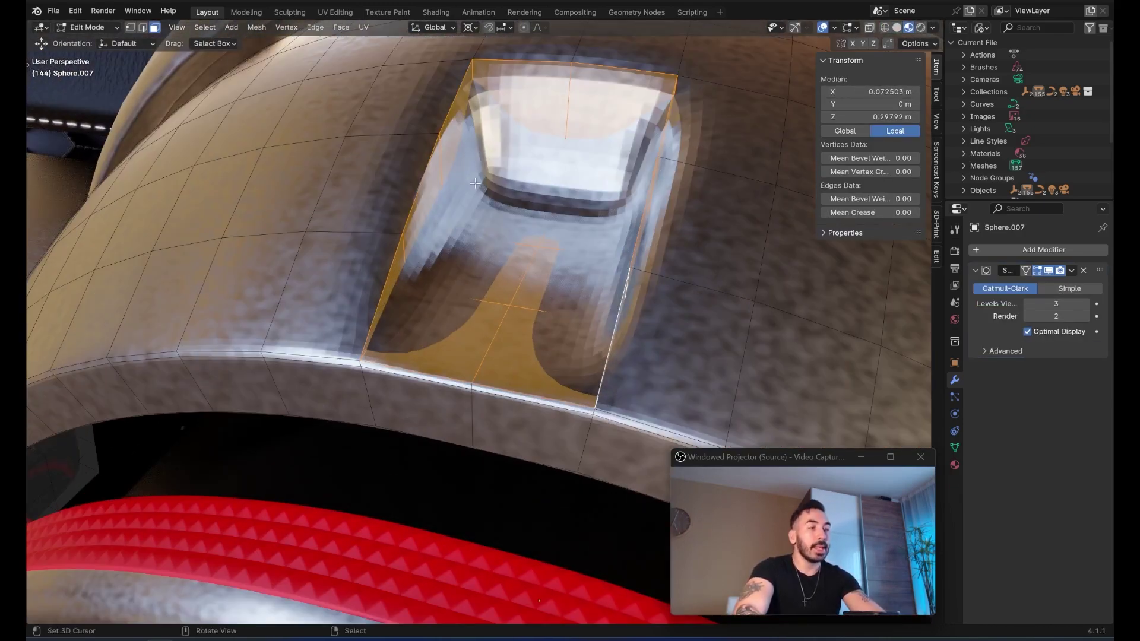
pyautogui.press('z')
pyautogui.press('z')
pyautogui.moveTo(565, 148)
pyautogui.mouseDown(button='middle')
pyautogui.moveTo(478, 173)
pyautogui.moveTo(380, 260)
pyautogui.mouseUp(button='middle')
pyautogui.press('z')
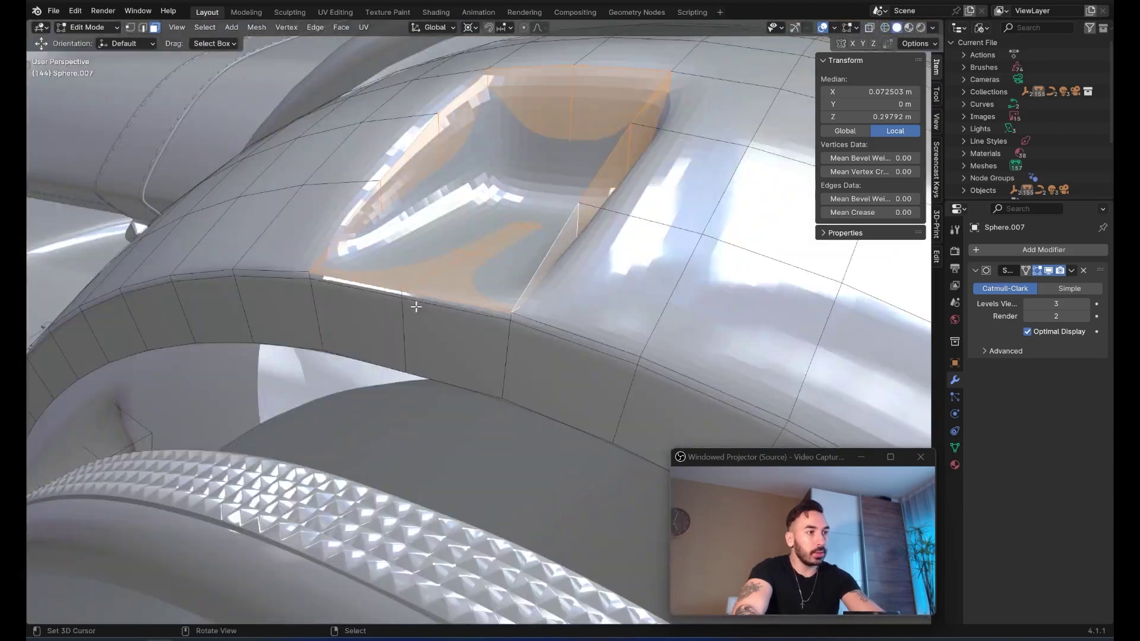
# Dissolve the edge loop along the housing's front rim and undo the deletion.
pyautogui.keyDown('alt'); pyautogui.click(460, 315); pyautogui.keyUp('alt')
pyautogui.moveTo(459, 316); pyautogui.dragTo(478, 304, button='middle')
pyautogui.press('x')
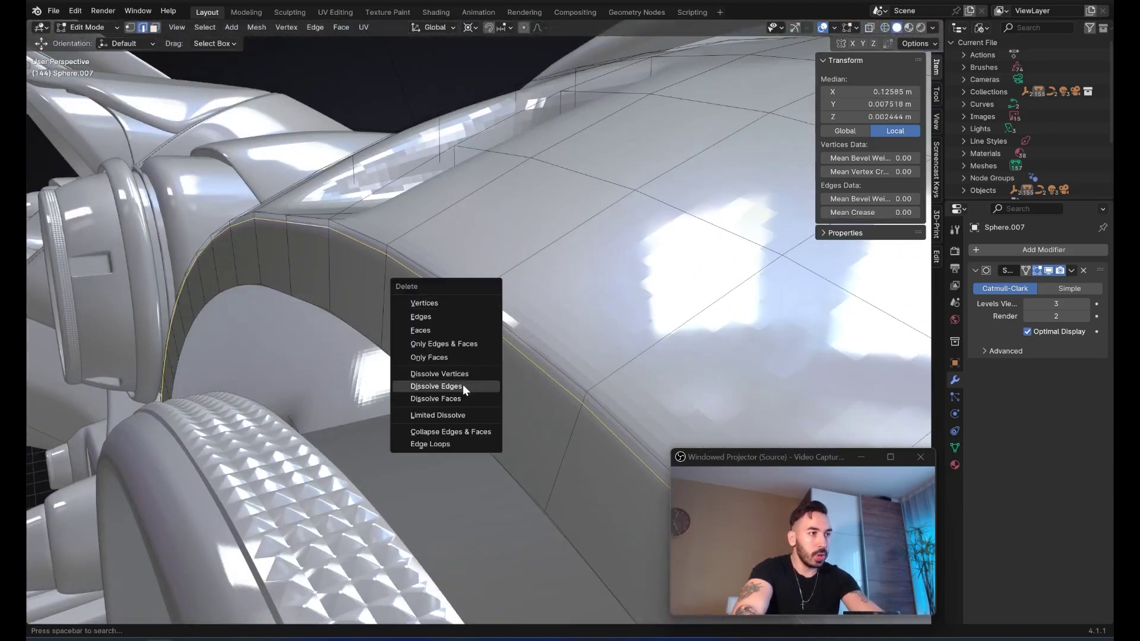
pyautogui.click(463, 386)
pyautogui.moveTo(406, 338); pyautogui.dragTo(458, 365, button='middle')
pyautogui.hotkey('ctrl', 'z')
pyautogui.moveTo(333, 295); pyautogui.dragTo(638, 250, button='middle')
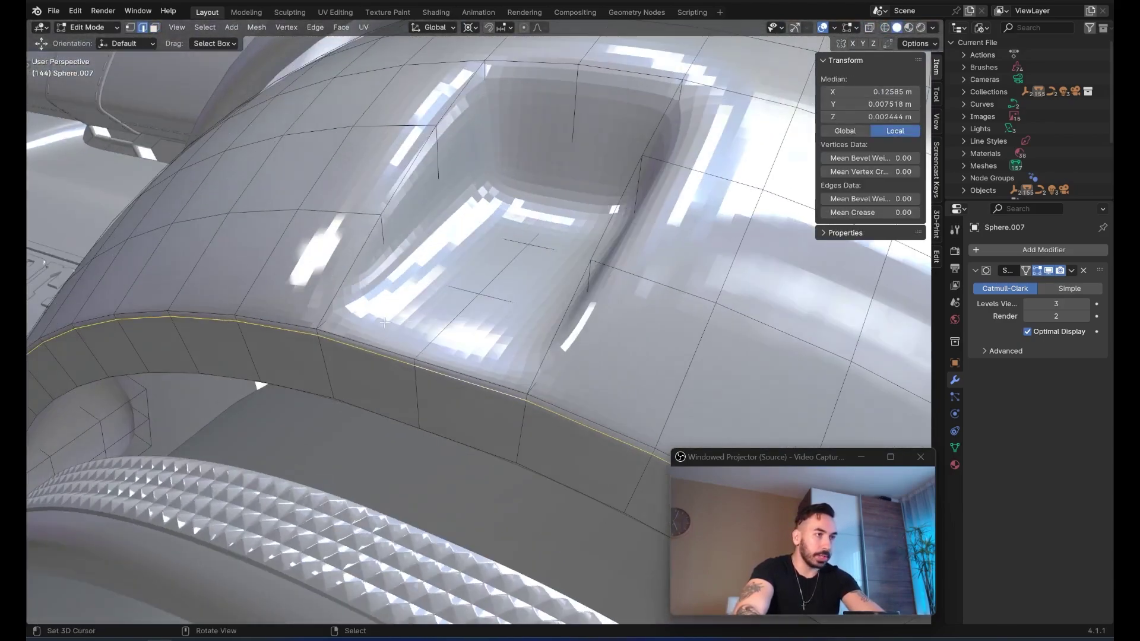
# Switch to face selection and select all wall and floor faces of the vent recess.
pyautogui.press('3')
pyautogui.rightClick(443, 318)
pyautogui.keyDown('ctrl'); pyautogui.keyDown('shift'); pyautogui.rightClick(633, 111); pyautogui.keyUp('shift'); pyautogui.keyUp('ctrl')
pyautogui.moveTo(633, 110); pyautogui.dragTo(462, 120, button='middle')
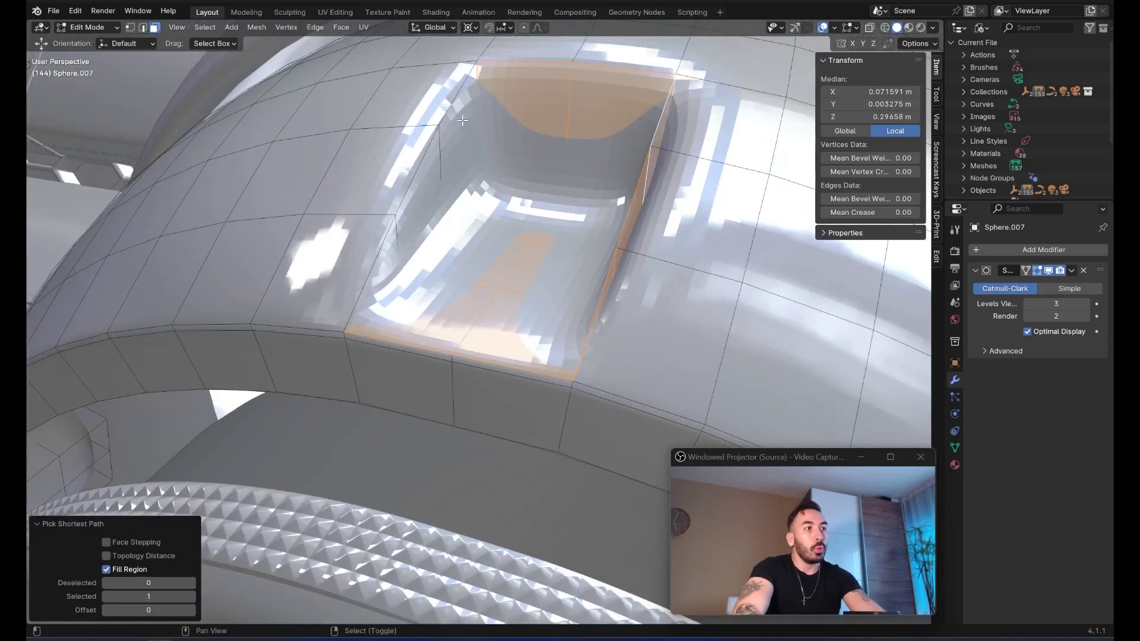
pyautogui.keyDown('shift'); pyautogui.rightClick(463, 121); pyautogui.keyUp('shift')
pyautogui.keyDown('ctrl'); pyautogui.rightClick(392, 265); pyautogui.keyUp('ctrl')
pyautogui.hotkey('shift', 'z')
pyautogui.moveTo(486, 247)
pyautogui.mouseDown(button='middle')
pyautogui.moveTo(471, 216)
pyautogui.moveTo(502, 228)
pyautogui.mouseUp(button='middle')
pyautogui.hotkey('shift', 'z')
pyautogui.moveTo(534, 249); pyautogui.dragTo(641, 294, button='middle')
# Inset the selected recess faces by about 0.0021 m and check the new rim in see-through view.
pyautogui.press('i')
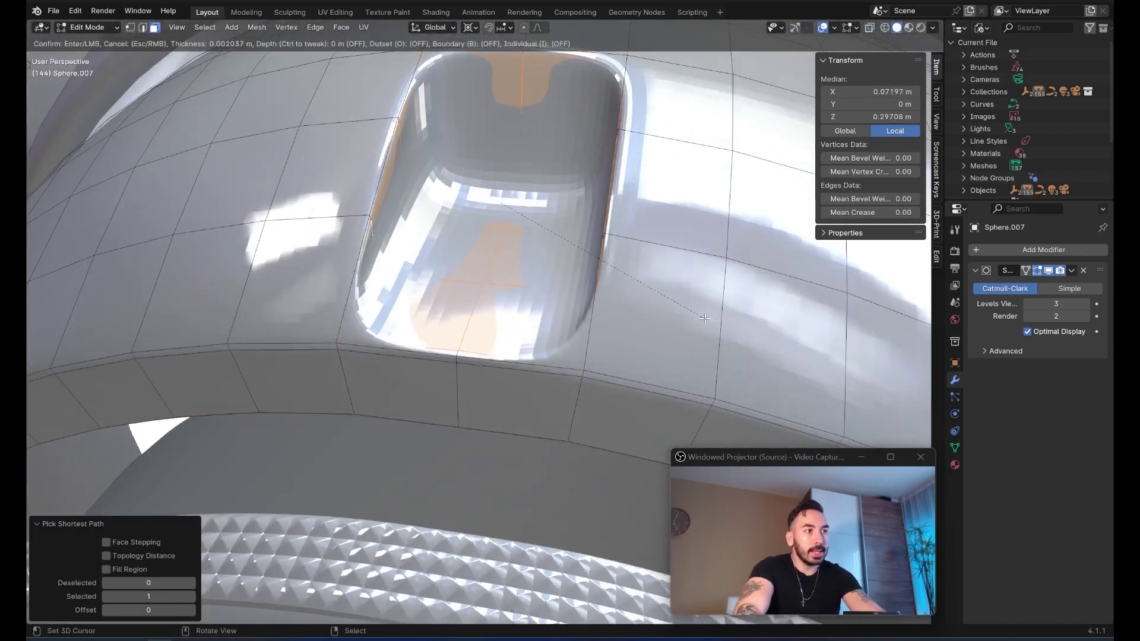
pyautogui.click(701, 319)
pyautogui.hotkey('shift', 'z')
pyautogui.moveTo(565, 315); pyautogui.dragTo(375, 204, button='middle')
pyautogui.hotkey('shift', 'z')
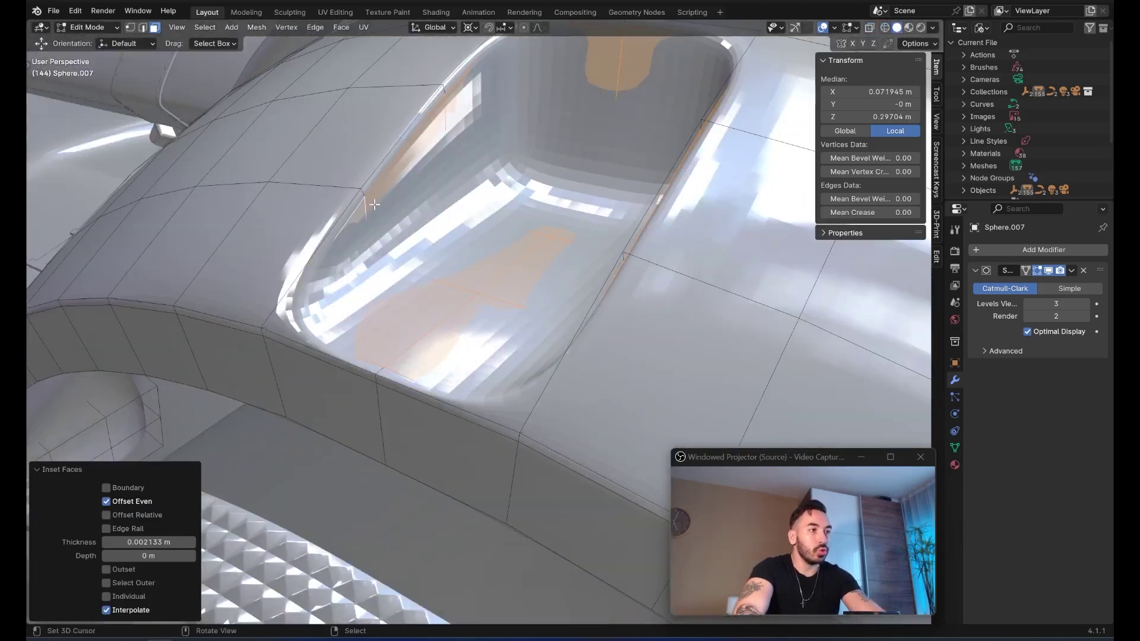
# Select the narrow face ring around the recess, check it in wireframe, and undo the selection and the inset.
pyautogui.keyDown('alt'); pyautogui.rightClick(366, 198); pyautogui.keyUp('alt')
pyautogui.hotkey('shift', 'z')
pyautogui.scroll(-3, 380, 190)
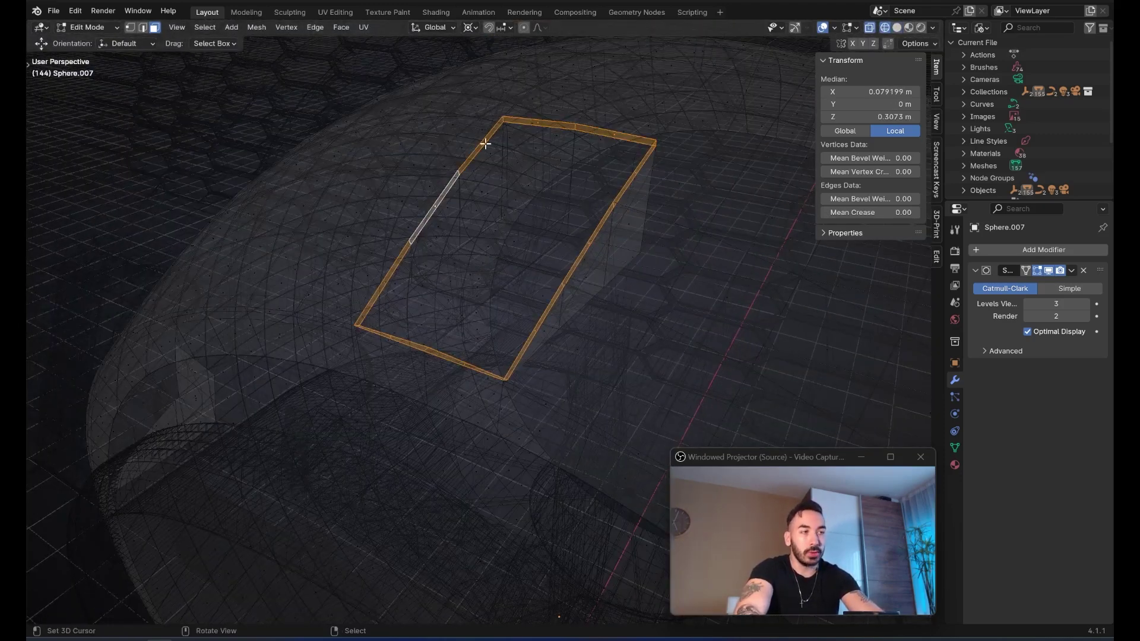
pyautogui.hotkey('shift', 'z')
pyautogui.scroll(3, 485, 144)
pyautogui.hotkey('ctrl', 'z')
pyautogui.hotkey('ctrl', 'z')
# Inset the selected recess faces by 0.001537 m, leaving Edge Rail off.
pyautogui.moveTo(464, 152); pyautogui.dragTo(285, 264, button='middle')
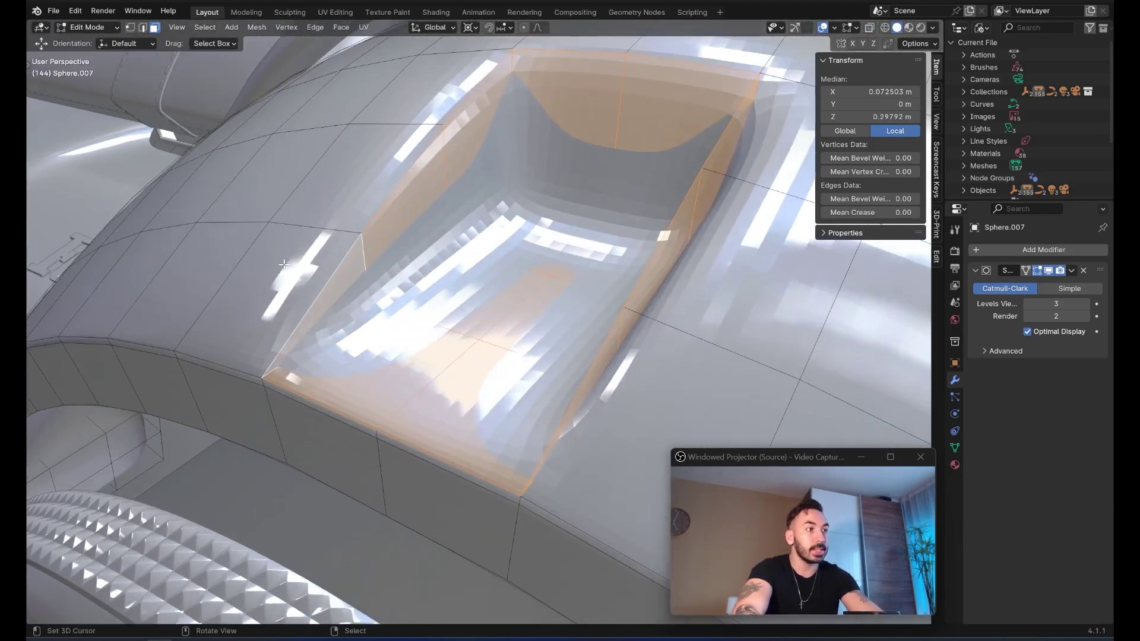
pyautogui.press('i')
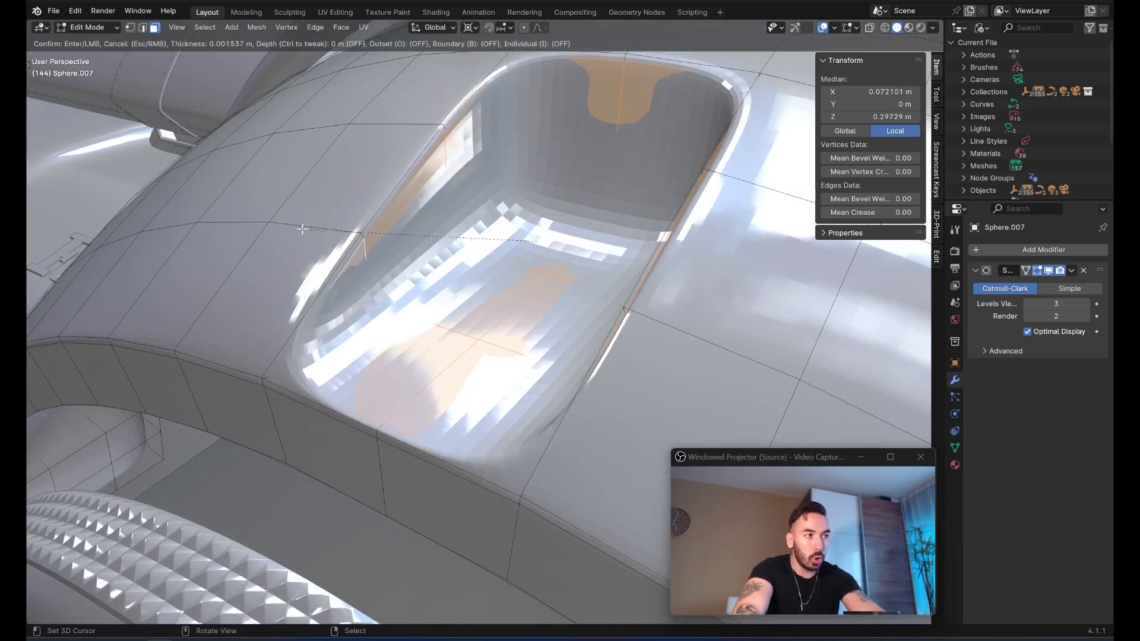
pyautogui.click(297, 228)
pyautogui.hotkey('shift', 'z')
pyautogui.moveTo(297, 228); pyautogui.dragTo(436, 287, button='middle')
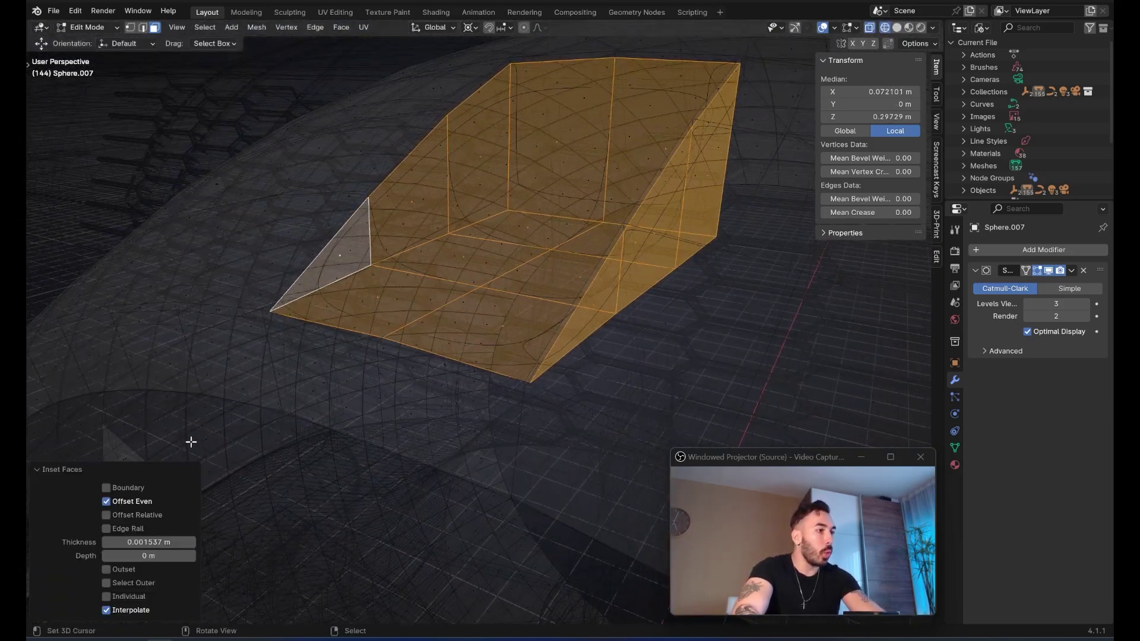
pyautogui.click(126, 531)
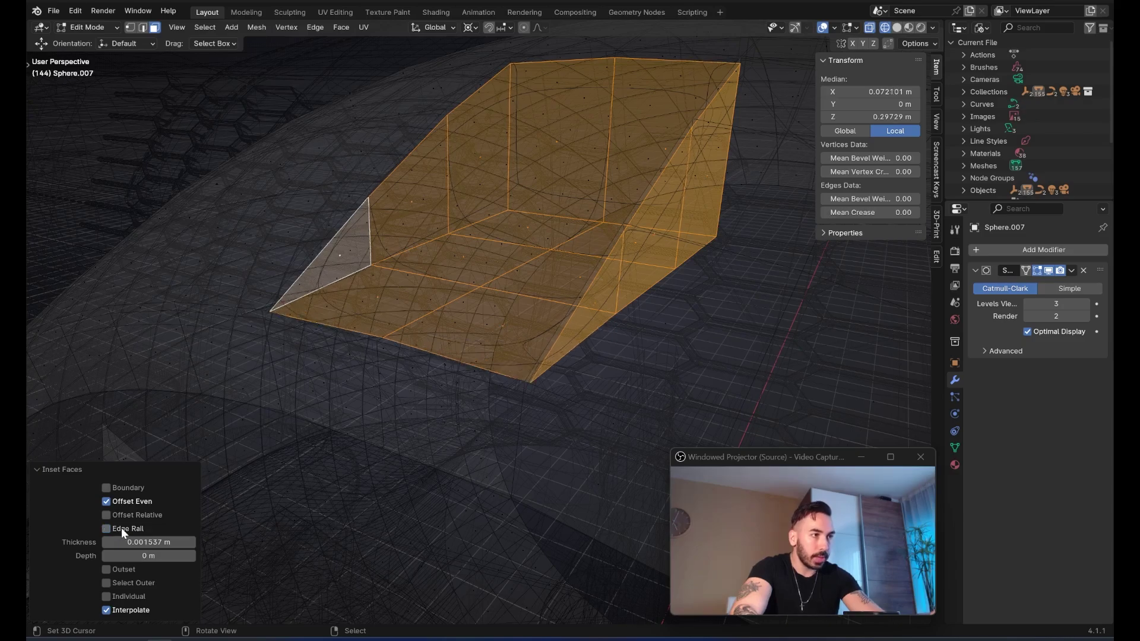
# Examine the inset recess in wireframe and solid shading, in both Edit Mode and Object Mode.
pyautogui.moveTo(386, 356)
pyautogui.mouseDown(button='middle')
pyautogui.moveTo(326, 394)
pyautogui.moveTo(415, 328)
pyautogui.mouseUp(button='middle')
pyautogui.scroll(3, 416, 328)
pyautogui.hotkey('shift', 'z')
pyautogui.hotkey('shift', 'z')
pyautogui.press('a')
pyautogui.press('a')
pyautogui.moveTo(323, 268)
pyautogui.mouseDown(button='middle')
pyautogui.moveTo(471, 273)
pyautogui.moveTo(532, 232)
pyautogui.moveTo(560, 163)
pyautogui.moveTo(562, 184)
pyautogui.moveTo(530, 88)
pyautogui.moveTo(489, 113)
pyautogui.moveTo(552, 119)
pyautogui.mouseUp(button='middle')
pyautogui.hotkey('shift', 'z')
pyautogui.scroll(3, 552, 182)
pyautogui.press('Tab')
pyautogui.scroll(-3, 490, 112)
pyautogui.press('Tab')
pyautogui.press('Tab')
pyautogui.keyDown('shift'); pyautogui.moveTo(552, 119); pyautogui.dragTo(570, 131, button='middle'); pyautogui.keyUp('shift')
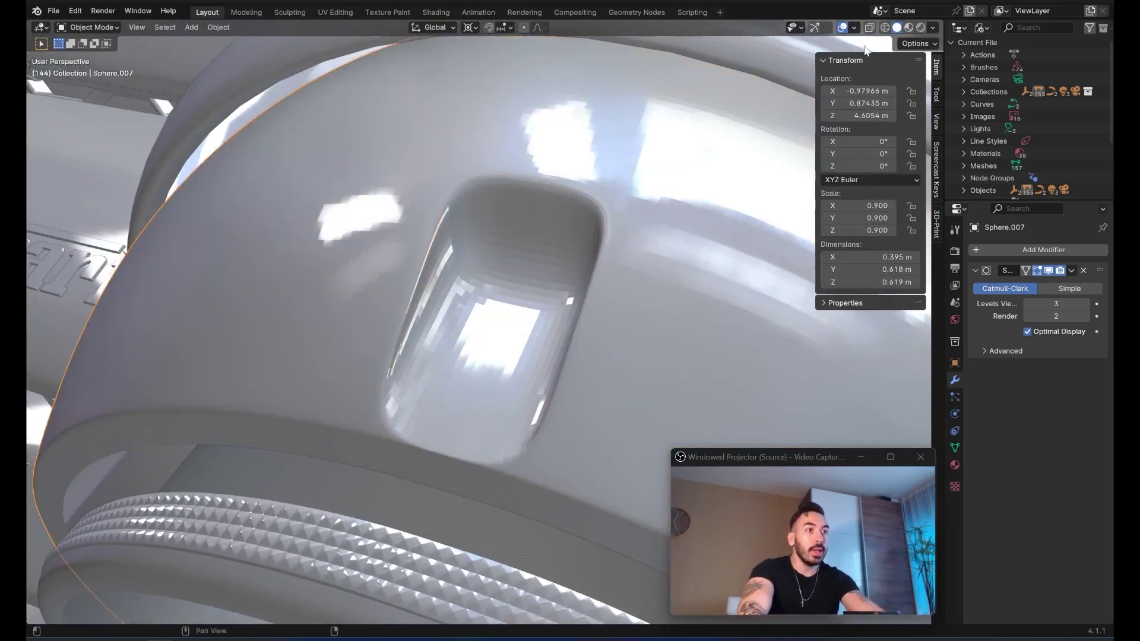
# Switch to Material Preview and inspect the highlights around the recess's rim with and without the mesh overlay.
pyautogui.click(909, 28)
pyautogui.moveTo(537, 202); pyautogui.dragTo(461, 204, button='middle')
pyautogui.scroll(3, 465, 222)
pyautogui.press('Tab')
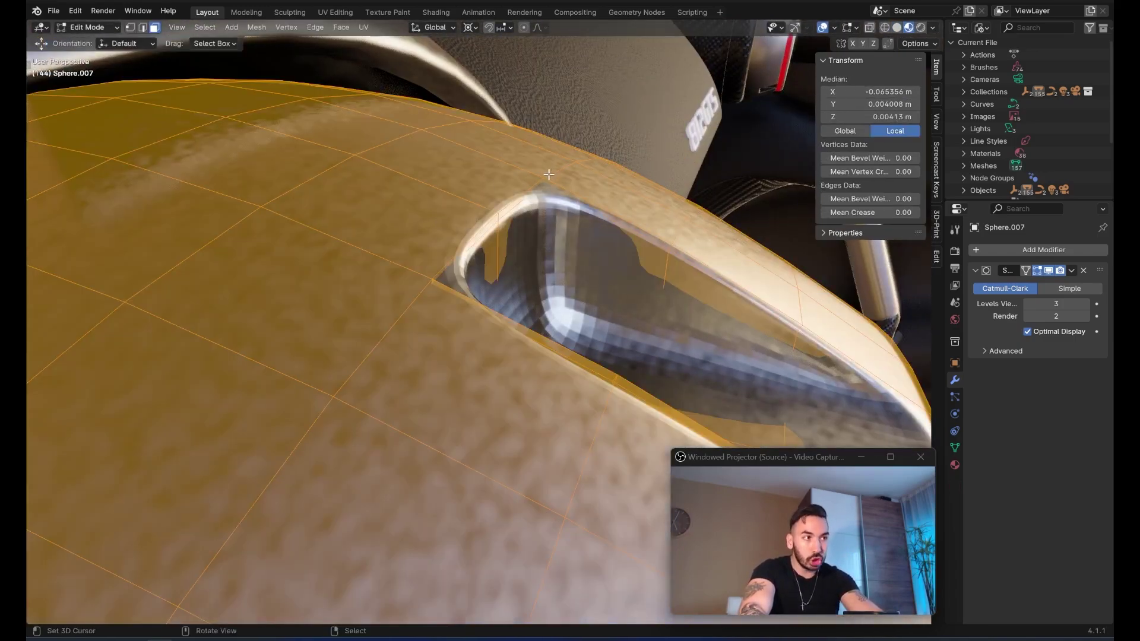
pyautogui.moveTo(548, 174); pyautogui.dragTo(500, 200, button='middle')
pyautogui.press('Tab')
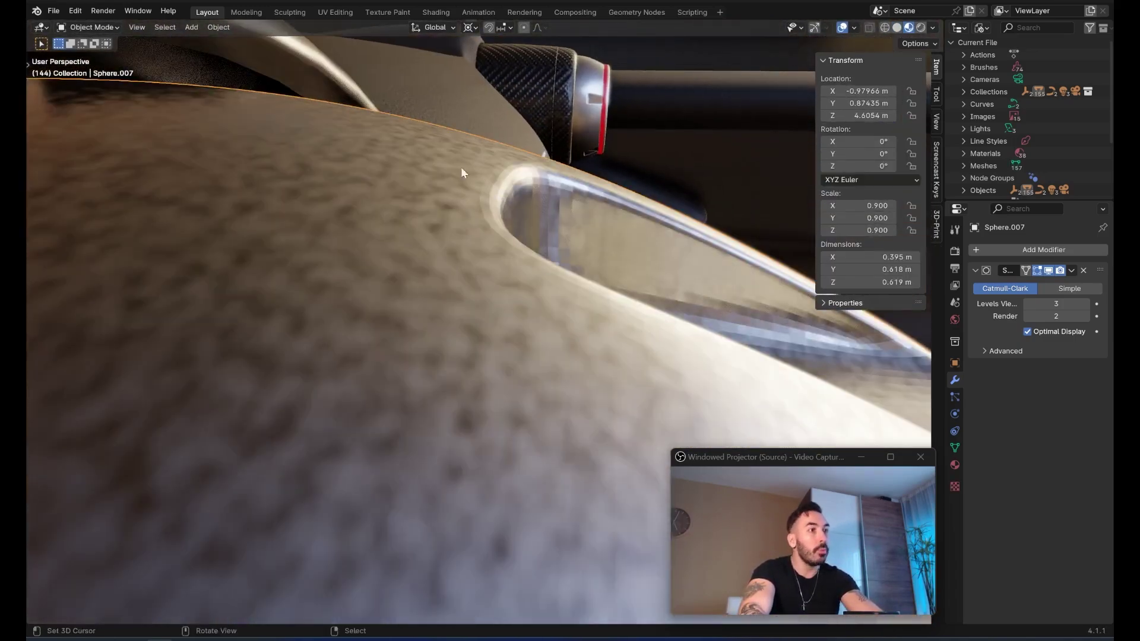
pyautogui.moveTo(441, 166); pyautogui.dragTo(429, 272, button='middle')
pyautogui.scroll(-4, 430, 273)
pyautogui.press('Tab')
pyautogui.scroll(3, 430, 272)
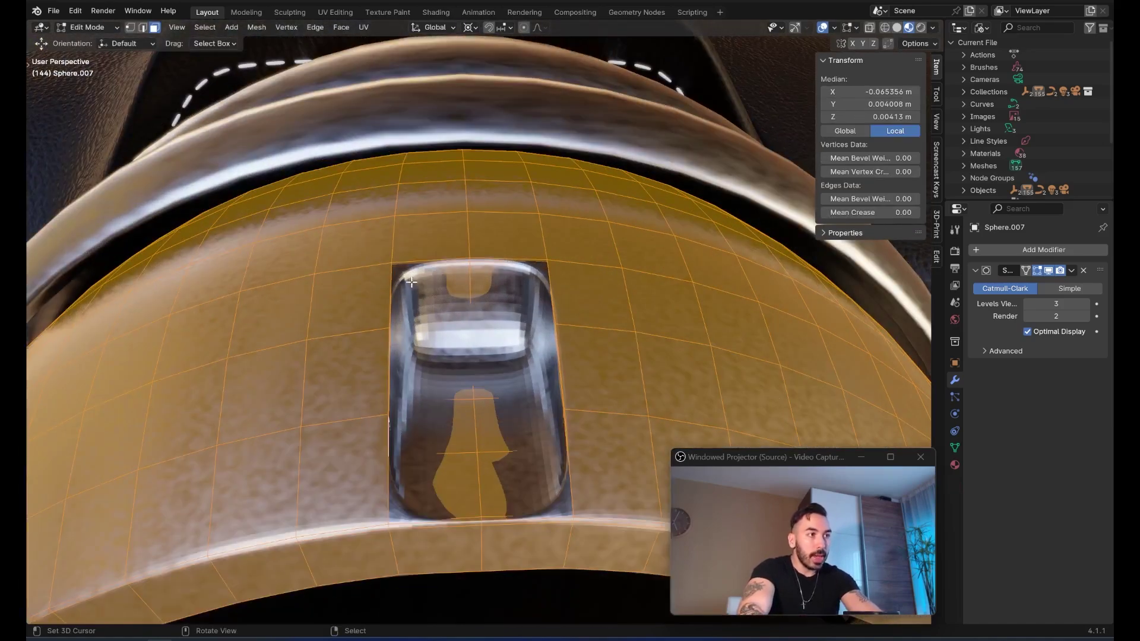
# Return to solid shading and compare the recess in Object Mode and Edit Mode.
pyautogui.rightClick(443, 292)
pyautogui.hotkey('ctrl', 'z')
pyautogui.press('z')
pyautogui.press('Tab')
pyautogui.press('Tab')
pyautogui.press('Tab')
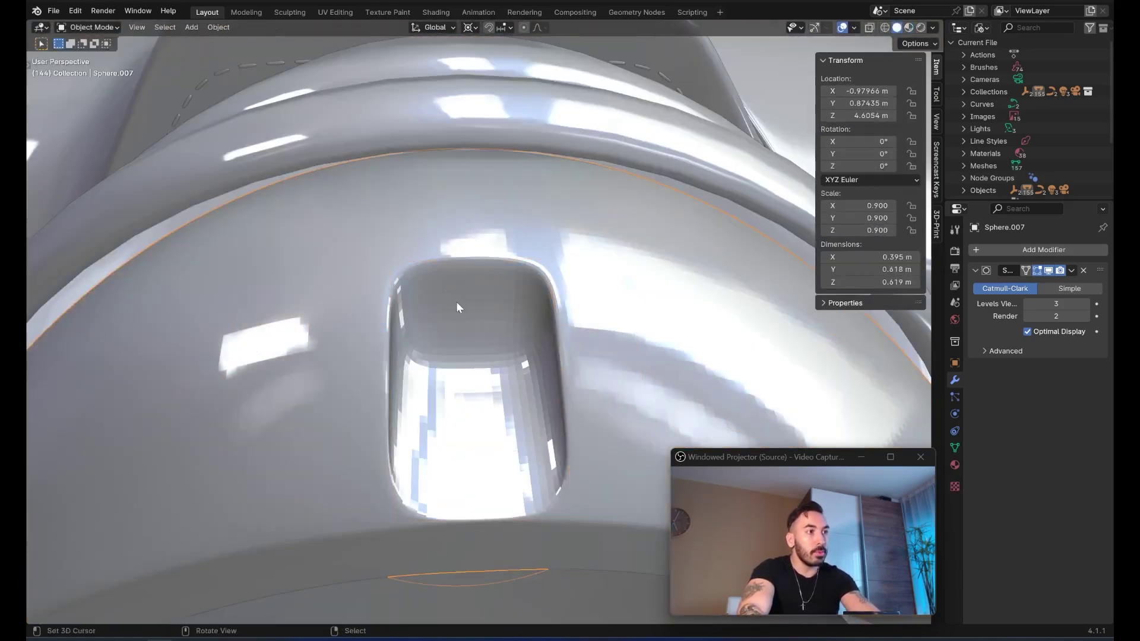
pyautogui.press('z')
pyautogui.press('Tab')
pyautogui.moveTo(456, 302)
pyautogui.mouseDown(button='middle')
pyautogui.moveTo(359, 267)
pyautogui.moveTo(452, 257)
pyautogui.moveTo(445, 229)
pyautogui.moveTo(423, 219)
pyautogui.moveTo(471, 216)
pyautogui.moveTo(424, 218)
pyautogui.mouseUp(button='middle')
# Select the recess faces, grow the selection over the ring around the rim and check it in wireframe.
pyautogui.hotkey('alt', 'a')
pyautogui.press('l')
pyautogui.scroll(3, 422, 219)
pyautogui.hotkey('alt', 'z')
pyautogui.scroll(-1, 424, 218)
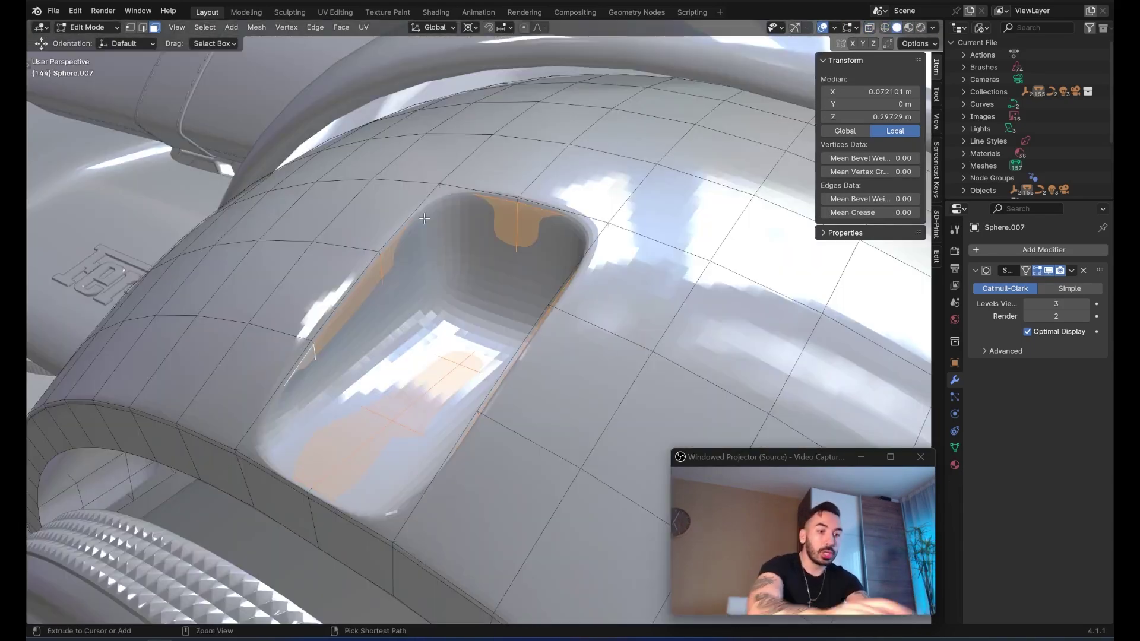
pyautogui.press('ctrl+KP_Add')
pyautogui.hotkey('alt', 'z')
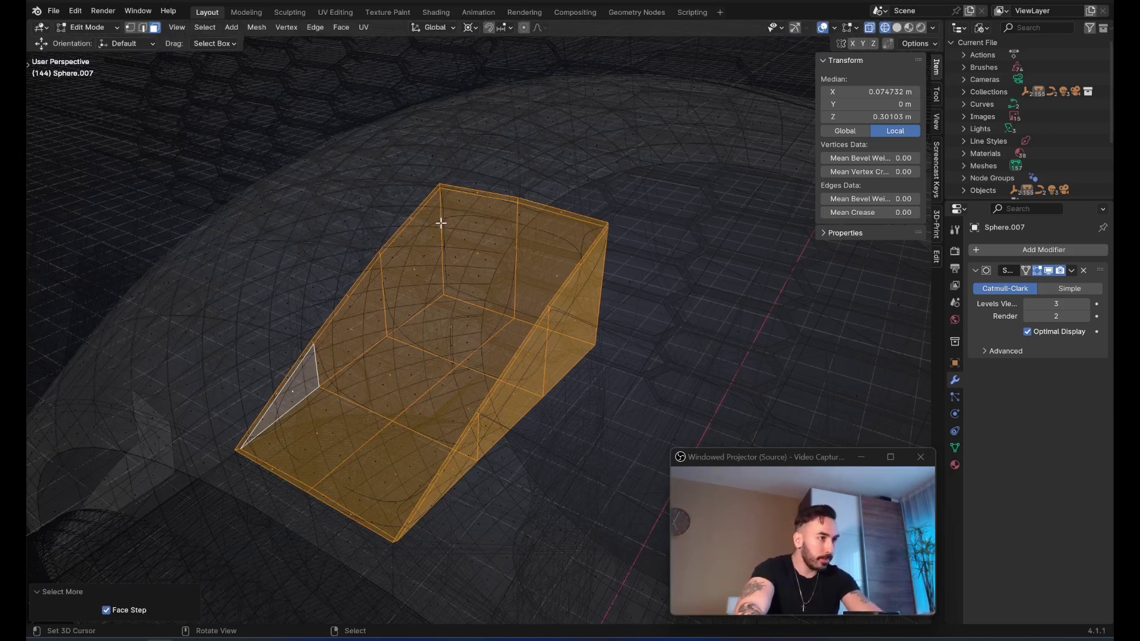
pyautogui.moveTo(464, 235); pyautogui.dragTo(483, 234, button='middle')
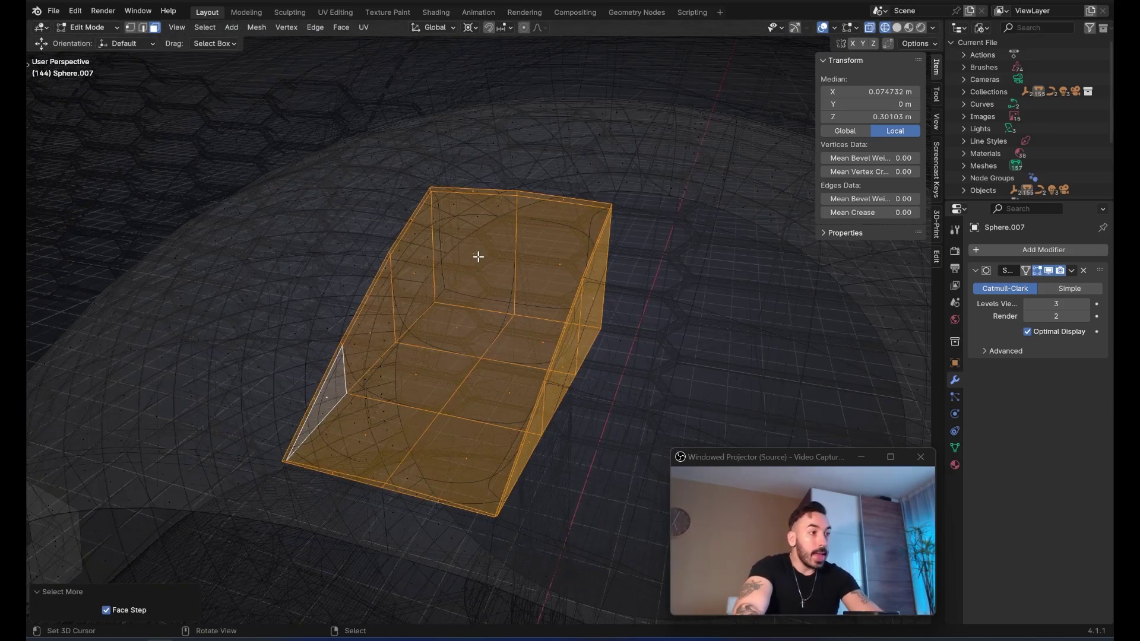
# Invert the face selection to the rest of the housing and check the area around the recess opening.
pyautogui.hotkey('ctrl', 'i')
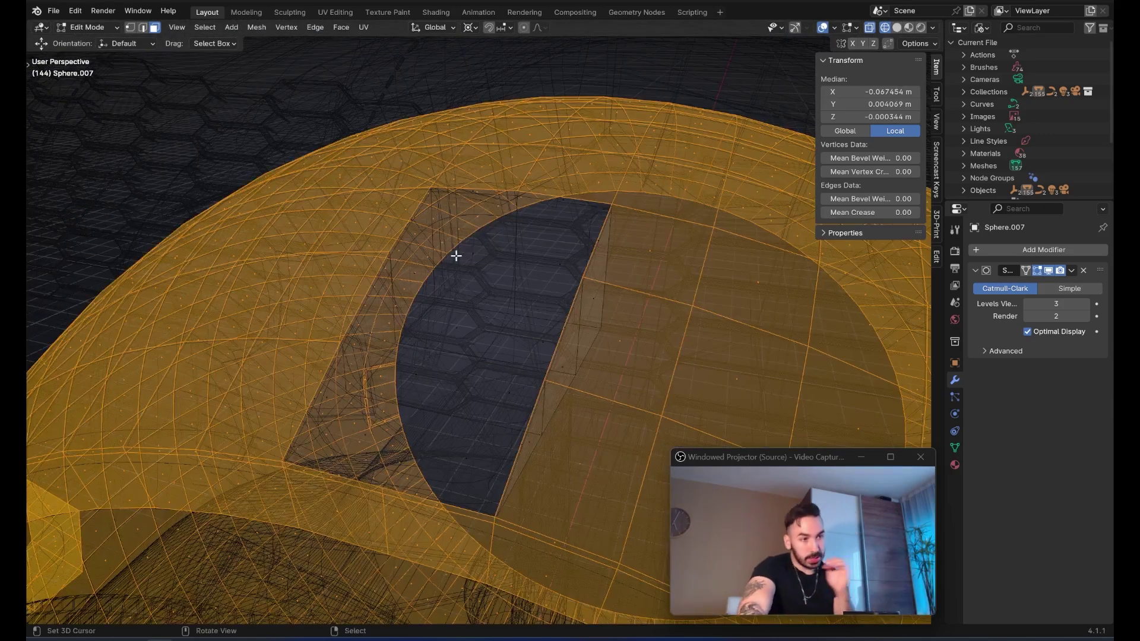
pyautogui.moveTo(460, 253); pyautogui.dragTo(504, 233, button='middle')
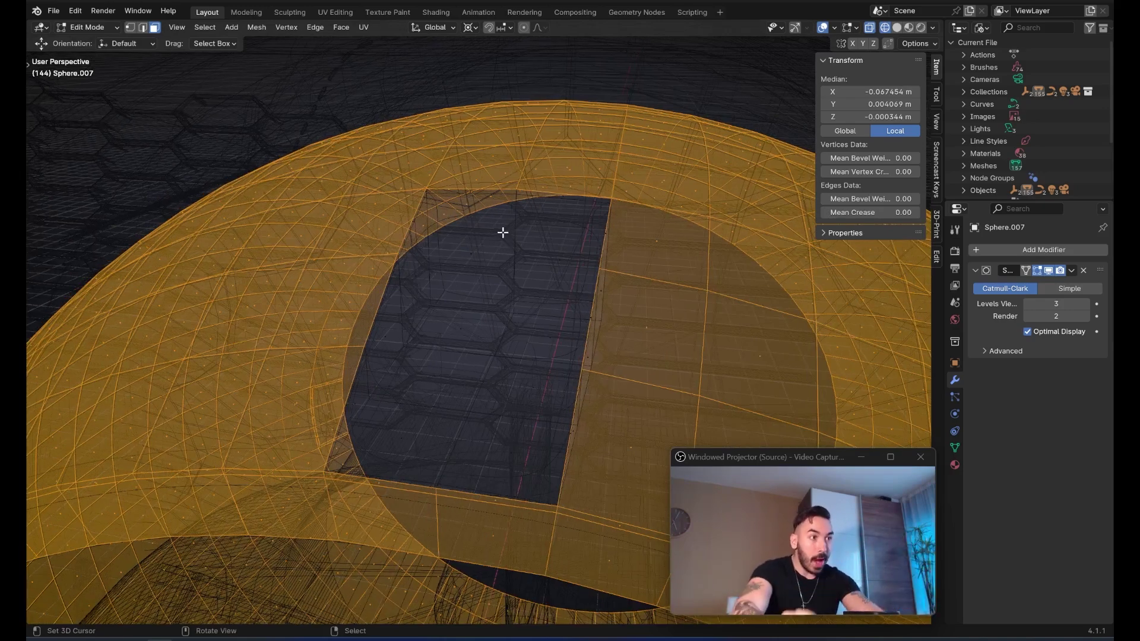
pyautogui.hotkey('shift', 'z')
pyautogui.moveTo(582, 214); pyautogui.dragTo(501, 168, button='middle')
pyautogui.hotkey('shift', 'z')
pyautogui.moveTo(499, 369); pyautogui.dragTo(523, 367, button='middle')
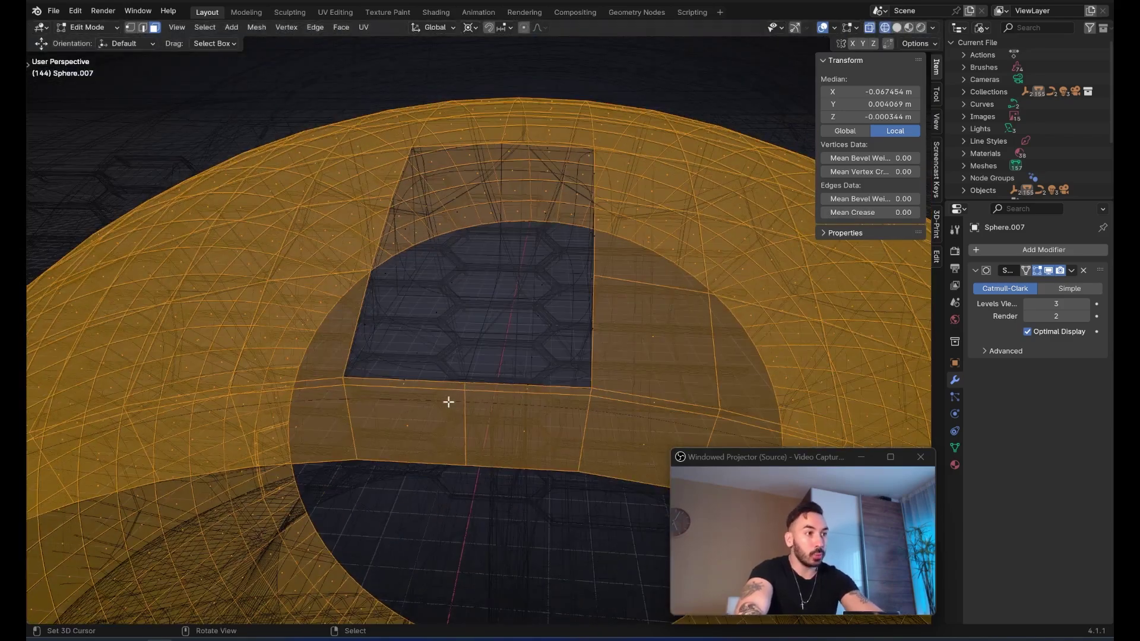
# Deselect the front-edge faces below the recess, inspect the lip up close and undo the selection changes.
pyautogui.keyDown('shift'); pyautogui.moveTo(408, 378); pyautogui.dragTo(437, 443); pyautogui.keyUp('shift')
pyautogui.keyDown('shift'); pyautogui.click(518, 424); pyautogui.keyUp('shift')
pyautogui.rightClick(518, 425)
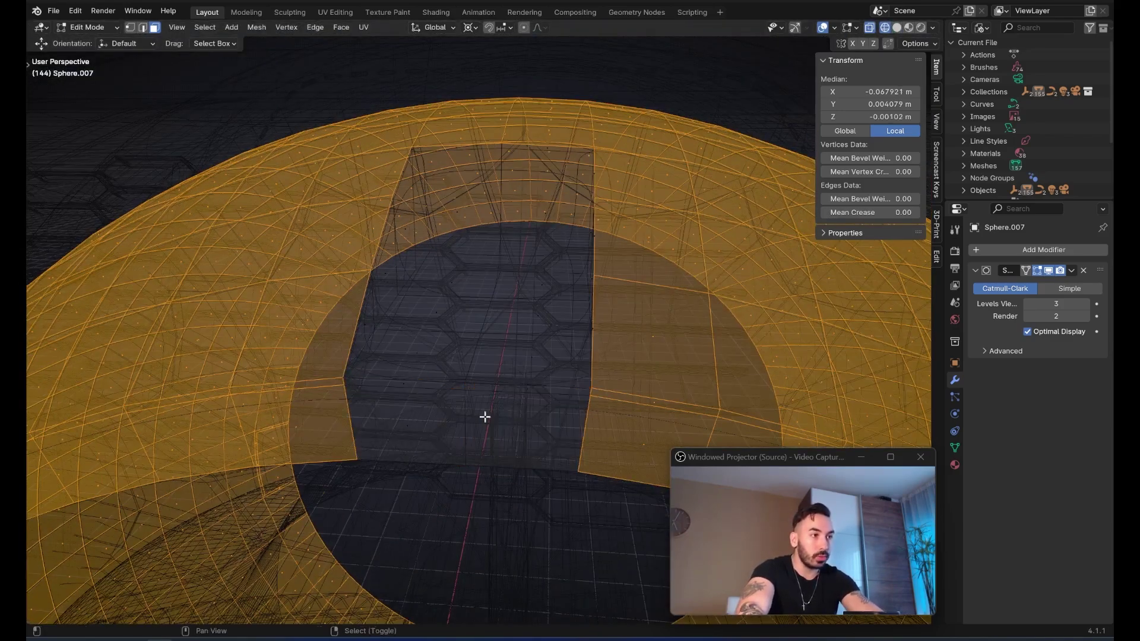
pyautogui.keyDown('shift'); pyautogui.moveTo(484, 415); pyautogui.dragTo(507, 376, button='middle'); pyautogui.keyUp('shift')
pyautogui.scroll(3, 506, 377)
pyautogui.hotkey('shift', 'z')
pyautogui.scroll(1, 478, 369)
pyautogui.hotkey('shift', 'z')
pyautogui.scroll(3, 424, 343)
pyautogui.hotkey('ctrl', 'z')
pyautogui.hotkey('ctrl', 'z')
pyautogui.hotkey('ctrl', 'z')
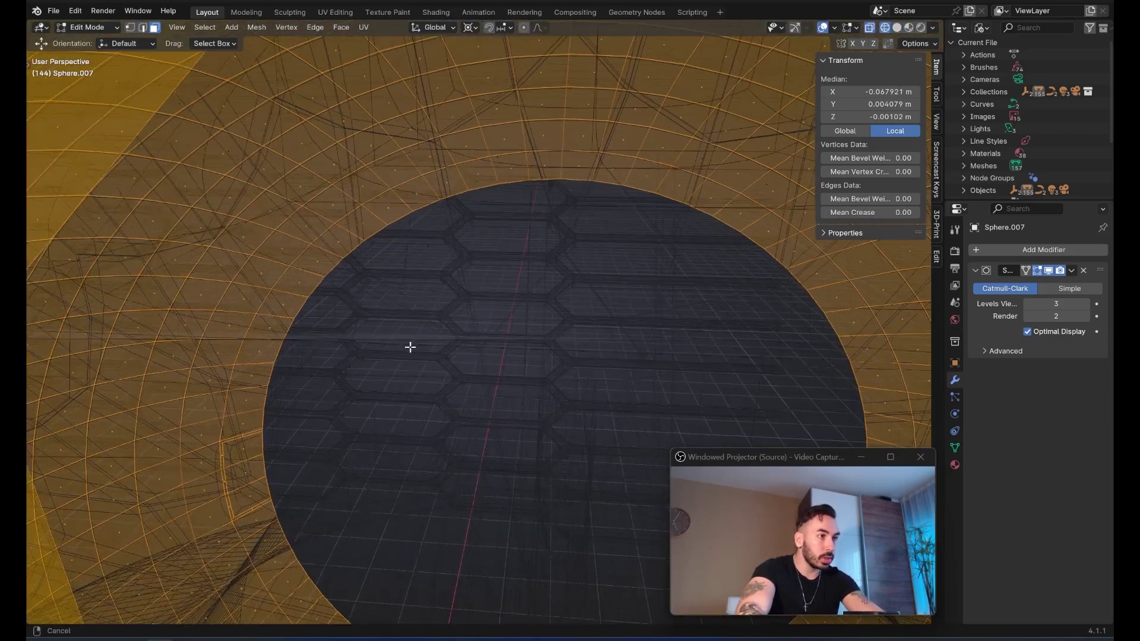
# Select the narrow face strip on the recess's front lip and undo the selection.
pyautogui.hotkey('shift', 'z')
pyautogui.rightClick(437, 338)
pyautogui.hotkey('shift', 'z')
pyautogui.hotkey('shift', 'z')
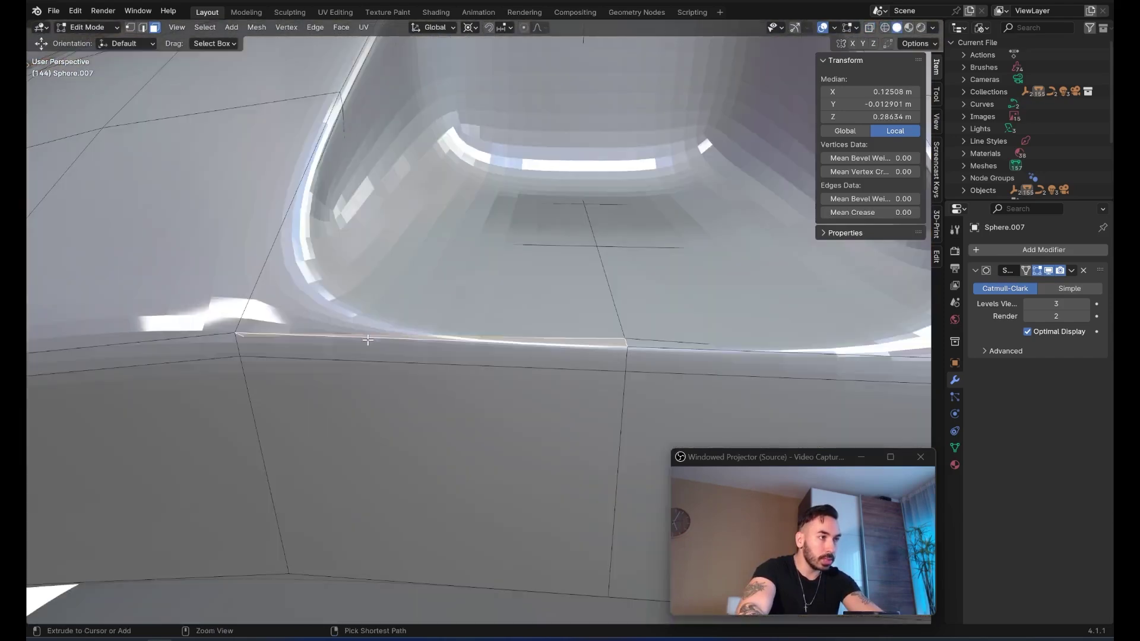
pyautogui.hotkey('ctrl', 'z')
pyautogui.hotkey('shift', 'z')
pyautogui.hotkey('ctrl', 'z')
# Switch to vertex selection, pick the centre vertex on the recess's front lip, slide it and move it along the Z axis.
pyautogui.press('1')
pyautogui.rightClick(258, 338)
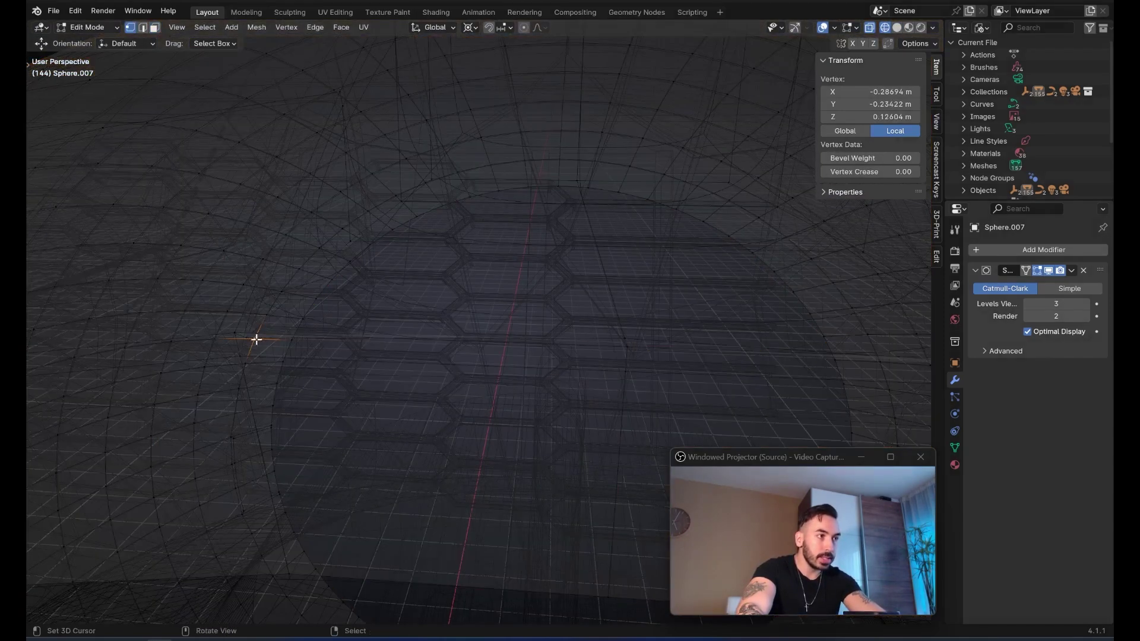
pyautogui.moveTo(624, 330); pyautogui.dragTo(339, 323, button='middle')
pyautogui.hotkey('shift', 'v')
pyautogui.click(243, 306)
pyautogui.press('g')
pyautogui.press('z')
pyautogui.click(337, 287)
# Snap the 3D cursor to the centre lip vertex and nudge the vertex along the Z axis.
pyautogui.hotkey('shift', 's')
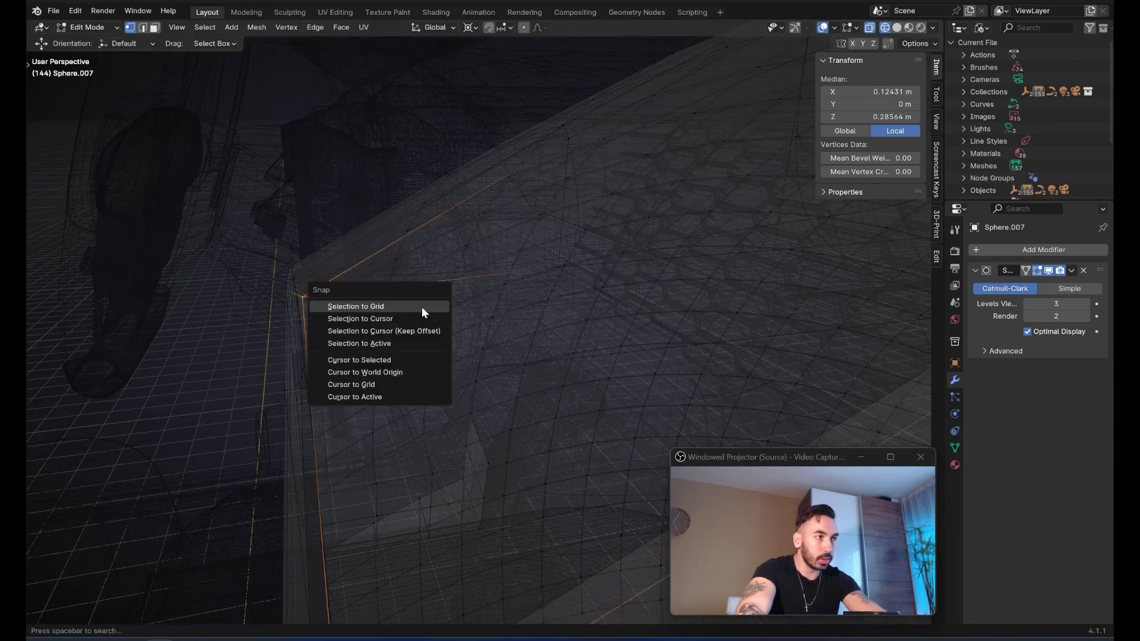
pyautogui.press('Escape')
pyautogui.press('g')
pyautogui.press('z')
pyautogui.click(398, 317)
pyautogui.hotkey('shift', 'z')
pyautogui.moveTo(398, 316)
pyautogui.mouseDown(button='middle')
pyautogui.moveTo(543, 263)
pyautogui.moveTo(564, 279)
pyautogui.moveTo(634, 205)
pyautogui.mouseUp(button='middle')
# Switch back to face selection and select the recess's wall and floor faces as a filled region.
pyautogui.press('3')
pyautogui.hotkey('shift', 'z')
pyautogui.click(545, 262)
pyautogui.hotkey('shift', 'z')
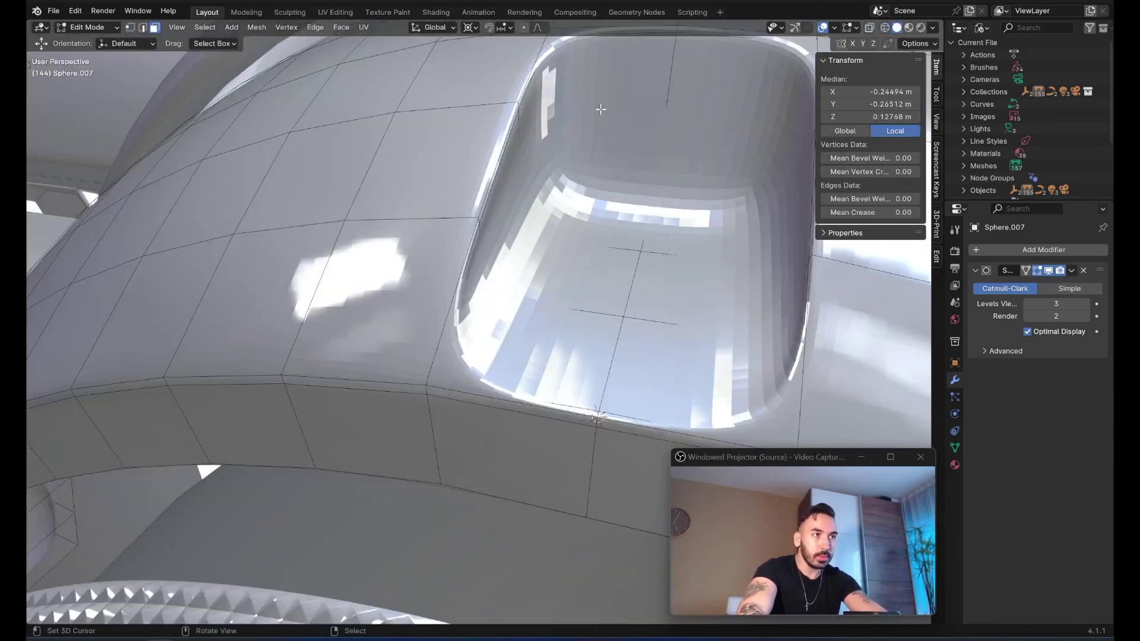
pyautogui.keyDown('ctrl'); pyautogui.keyDown('shift'); pyautogui.rightClick(692, 347); pyautogui.keyUp('shift'); pyautogui.keyUp('ctrl')
pyautogui.hotkey('shift', 'z')
pyautogui.moveTo(735, 290); pyautogui.dragTo(692, 263, button='middle')
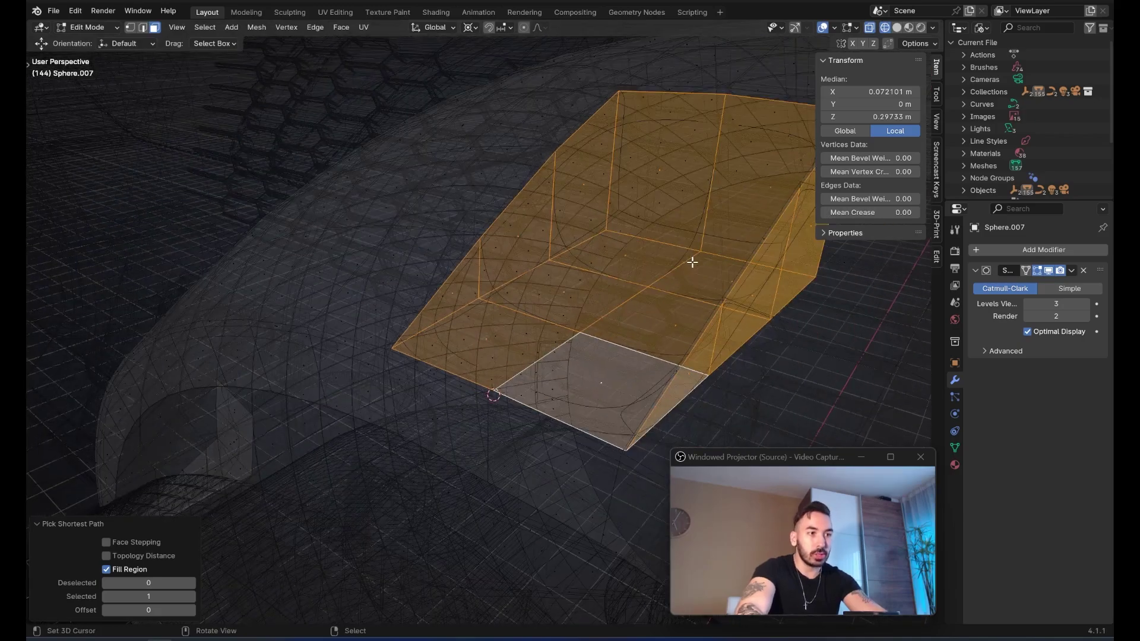
# Change the selection to all housing faces except the recess, its rim ring and the front-edge faces below it.
pyautogui.press('ctrl+KP_Add')
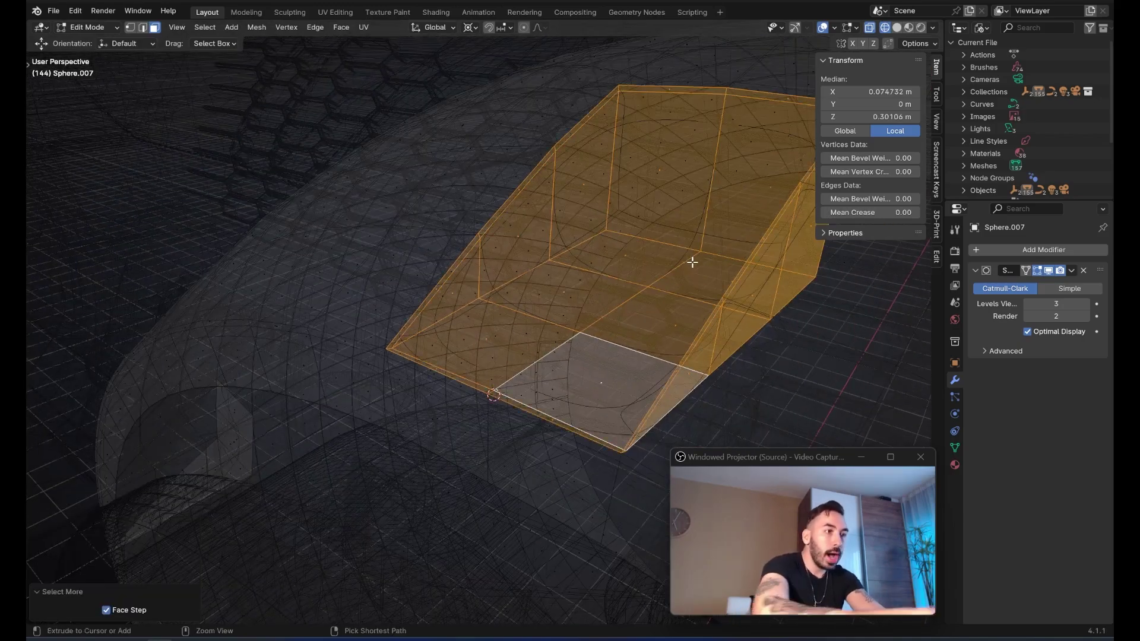
pyautogui.press('ctrl+KP_Add')
pyautogui.press('ctrl+KP_Add')
pyautogui.press('ctrl+KP_Add')
pyautogui.moveTo(199, 355)
pyautogui.mouseDown(button='middle')
pyautogui.moveTo(542, 353)
pyautogui.moveTo(504, 356)
pyautogui.moveTo(523, 371)
pyautogui.moveTo(570, 371)
pyautogui.moveTo(368, 249)
pyautogui.moveTo(342, 267)
pyautogui.moveTo(437, 228)
pyautogui.moveTo(457, 236)
pyautogui.mouseUp(button='middle')
pyautogui.press('c')
pyautogui.press('Escape')
pyautogui.scroll(3, 505, 356)
pyautogui.hotkey('shift', 'z')
# Inset the selected housing faces by 0.00147 m, select the resulting face loop around the recess and undo.
pyautogui.press('i')
pyautogui.click(584, 360)
pyautogui.scroll(2, 337, 266)
pyautogui.scroll(-3, 338, 266)
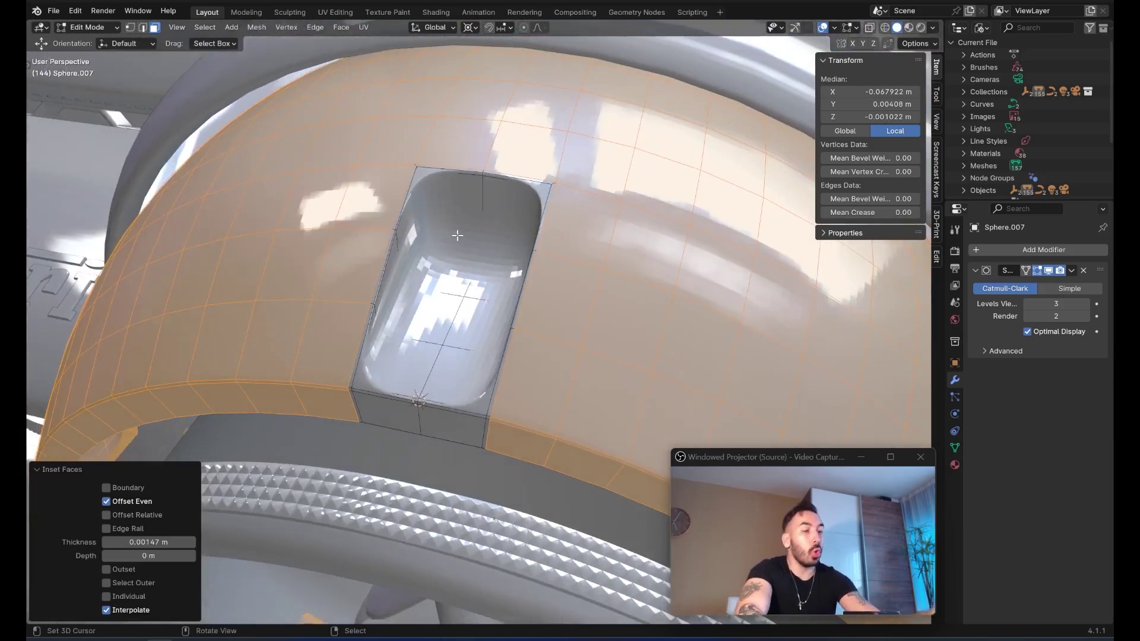
pyautogui.moveTo(451, 332); pyautogui.dragTo(476, 273, button='middle')
pyautogui.scroll(2, 523, 386)
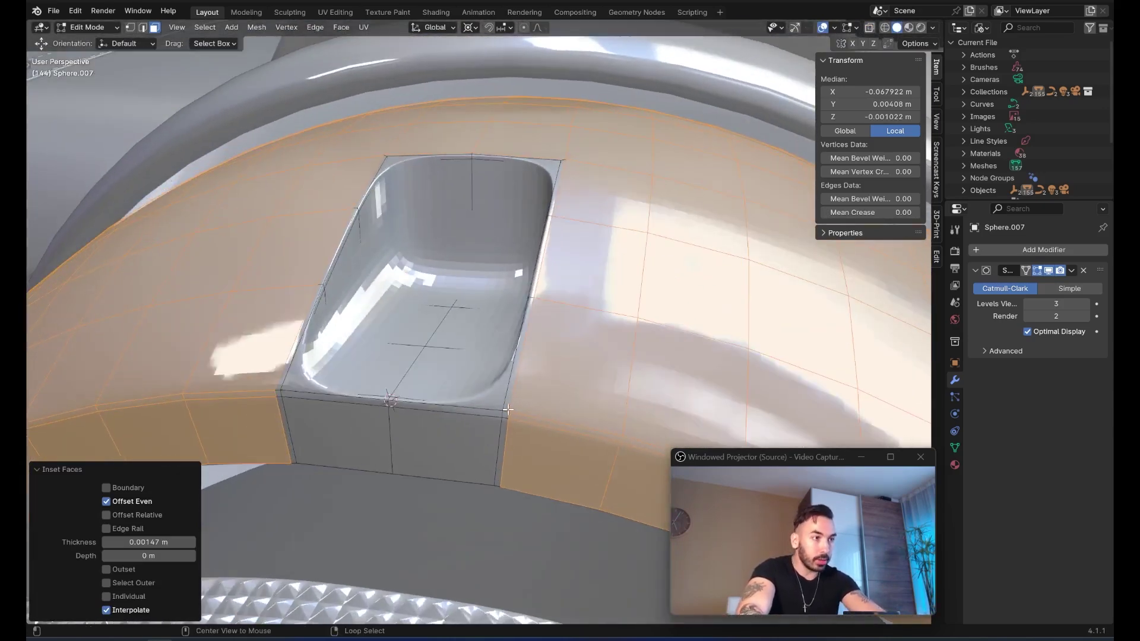
pyautogui.click(540, 323)
pyautogui.keyDown('alt'); pyautogui.rightClick(507, 410); pyautogui.keyUp('alt')
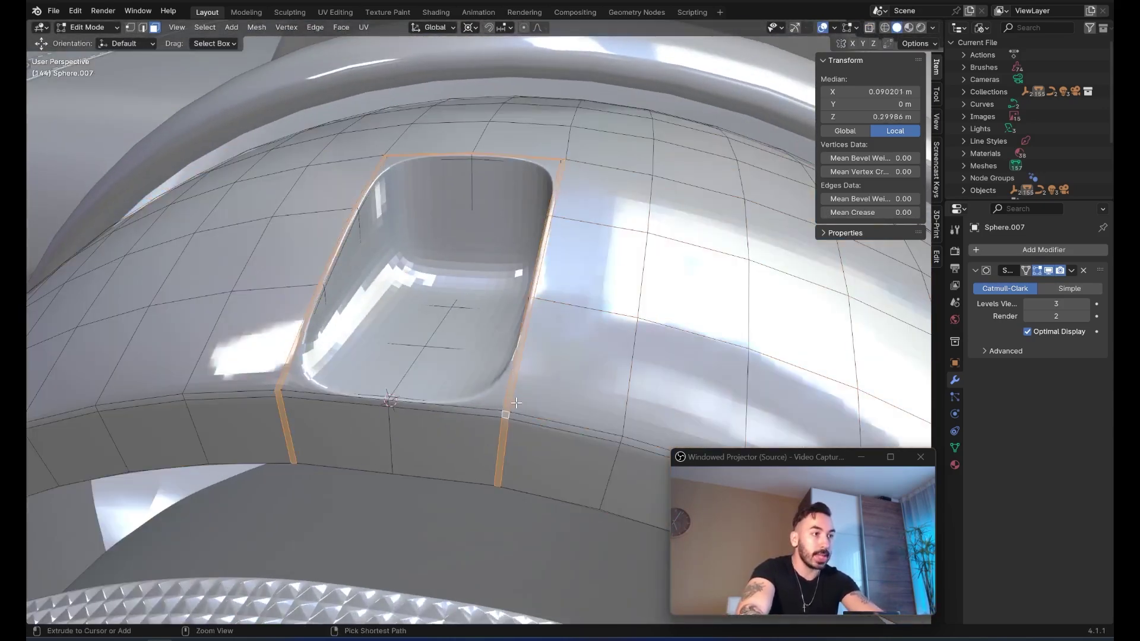
pyautogui.hotkey('ctrl', 'z')
# Inspect the recess and its front corner in Object Mode, solid shading and wireframe.
pyautogui.press('Tab')
pyautogui.moveTo(297, 249)
pyautogui.mouseDown(button='middle')
pyautogui.moveTo(383, 219)
pyautogui.moveTo(487, 343)
pyautogui.moveTo(430, 313)
pyautogui.moveTo(328, 326)
pyautogui.moveTo(587, 333)
pyautogui.moveTo(480, 351)
pyautogui.moveTo(500, 347)
pyautogui.moveTo(476, 392)
pyautogui.moveTo(398, 379)
pyautogui.mouseUp(button='middle')
pyautogui.scroll(3, 487, 343)
pyautogui.press('Tab')
pyautogui.press('ctrl+KP_Add')
pyautogui.scroll(-3, 500, 356)
pyautogui.scroll(3, 516, 383)
pyautogui.hotkey('shift', 'z')
pyautogui.scroll(1, 539, 433)
pyautogui.hotkey('shift', 'z')
pyautogui.moveTo(539, 434); pyautogui.dragTo(505, 395, button='middle')
# Inset the selected housing faces by 0.002155 m with Boundary enabled.
pyautogui.press('i')
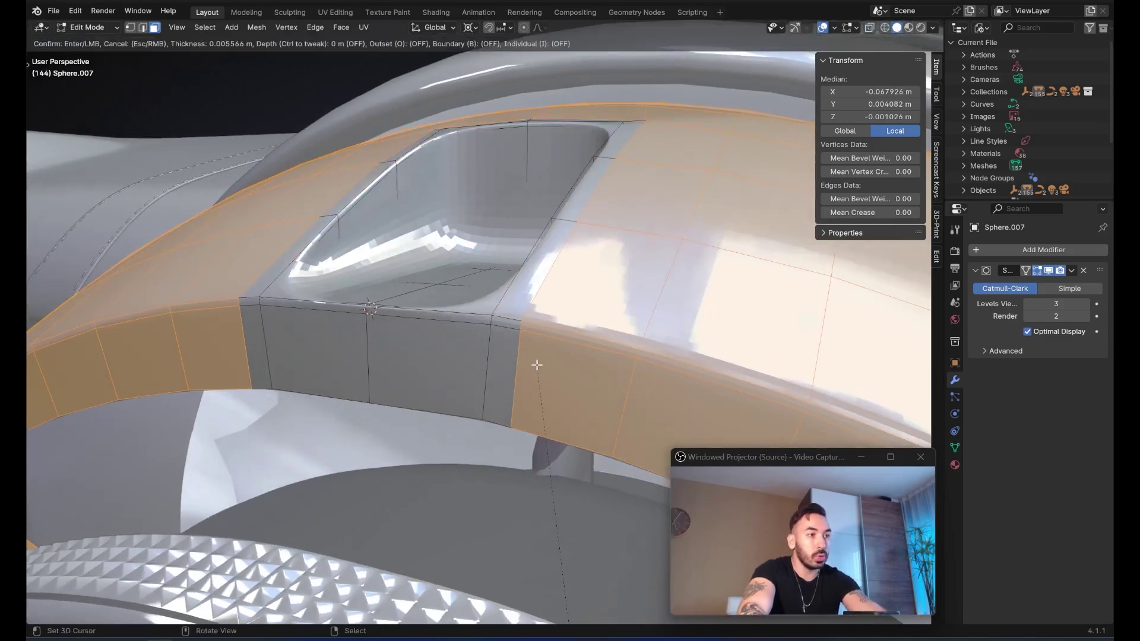
pyautogui.click(542, 358)
pyautogui.click(106, 487)
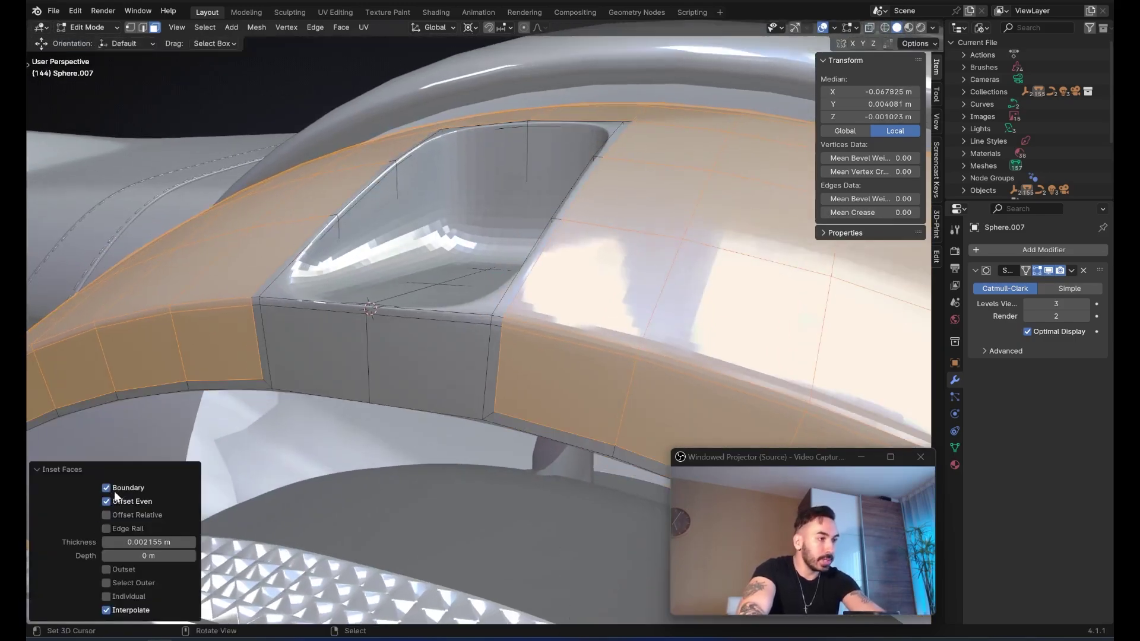
# Inspect the face loop around the recess from the Boundary inset in wireframe and solid shading, and check the vent housing in Object Mode.
pyautogui.moveTo(461, 408)
pyautogui.mouseDown(button='middle')
pyautogui.moveTo(488, 383)
pyautogui.moveTo(440, 330)
pyautogui.moveTo(358, 357)
pyautogui.moveTo(474, 417)
pyautogui.mouseUp(button='middle')
pyautogui.keyDown('alt'); pyautogui.click(446, 324); pyautogui.keyUp('alt')
pyautogui.hotkey('shift', 'z')
pyautogui.hotkey('shift', 'z')
pyautogui.keyDown('alt'); pyautogui.click(450, 319); pyautogui.keyUp('alt')
pyautogui.keyDown('alt'); pyautogui.click(452, 327); pyautogui.keyUp('alt')
pyautogui.hotkey('shift', 'z')
pyautogui.press('Tab')
pyautogui.scroll(-2, 357, 358)
pyautogui.hotkey('shift', 'z')
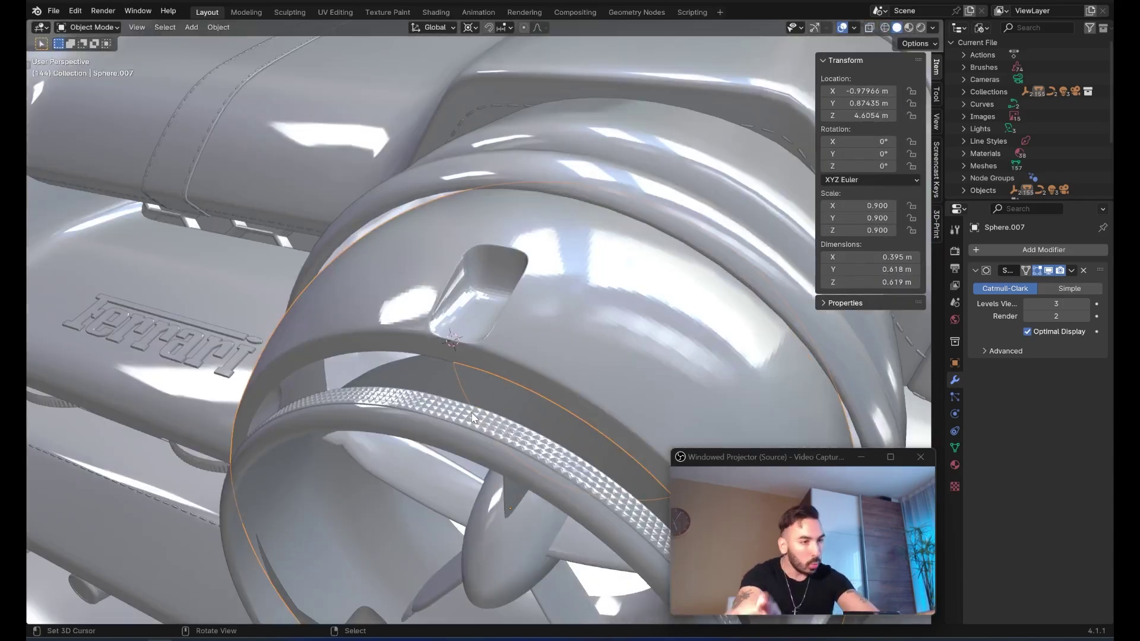
# Undo the Boundary-enabled inset in Edit Mode, going back to the original housing face selection.
pyautogui.press('Tab')
pyautogui.scroll(3, 493, 396)
pyautogui.hotkey('ctrl', 'z')
pyautogui.hotkey('ctrl', 'z')
pyautogui.hotkey('ctrl', 'z')
pyautogui.hotkey('ctrl', 'z')
pyautogui.hotkey('ctrl', 'z')
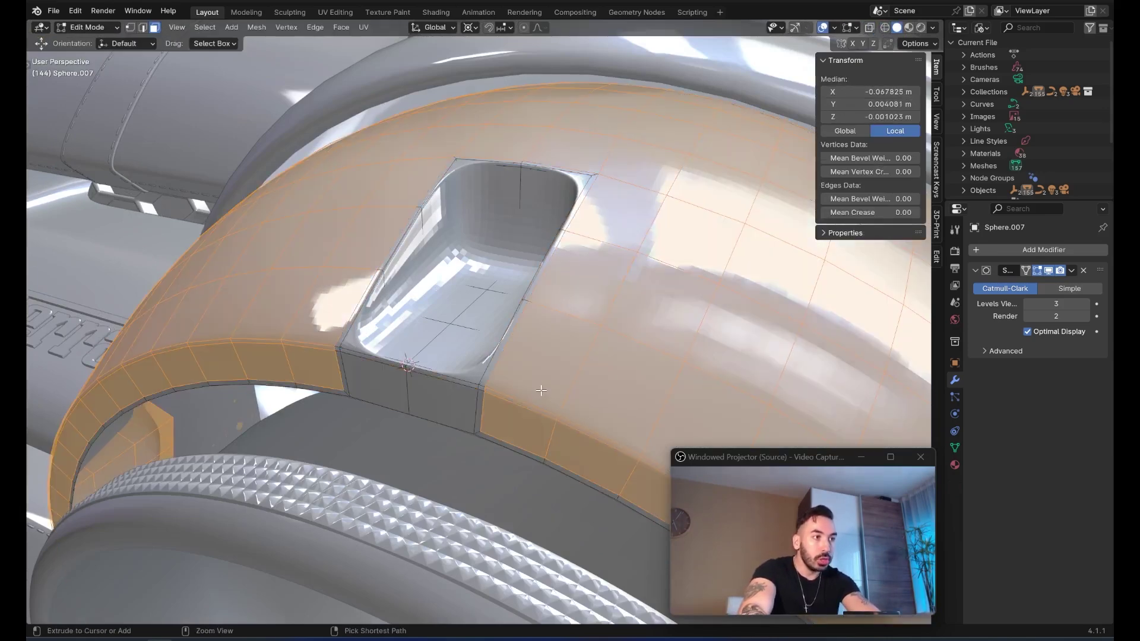
# Inset the selected housing faces around the recess by 0.002154 m with Boundary disabled.
pyautogui.moveTo(541, 390); pyautogui.dragTo(543, 388, button='middle')
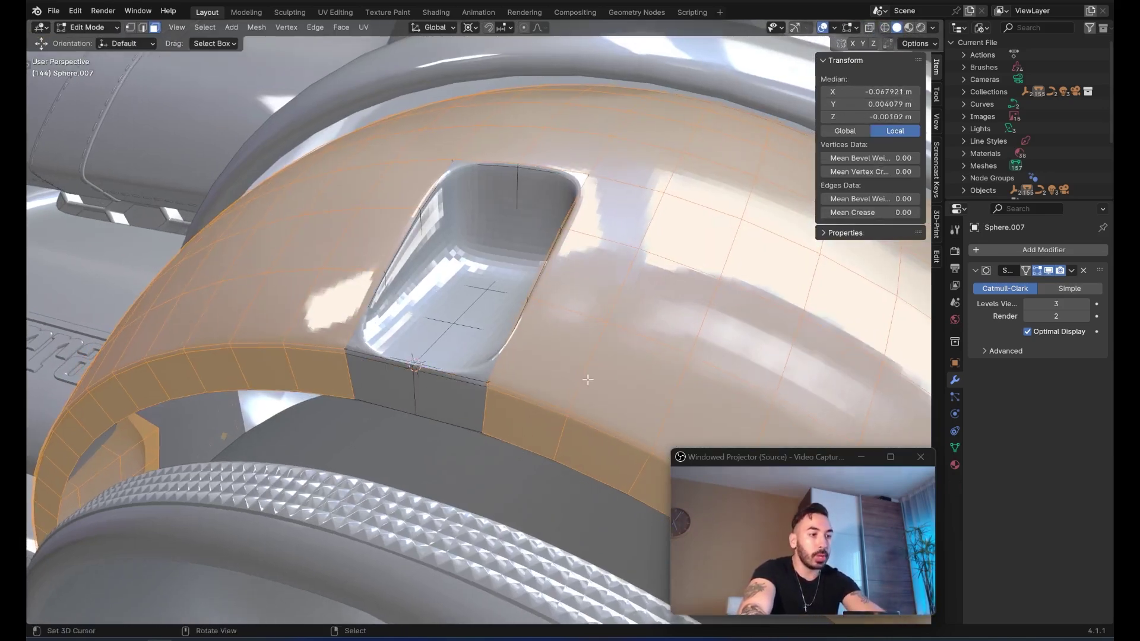
pyautogui.press('i')
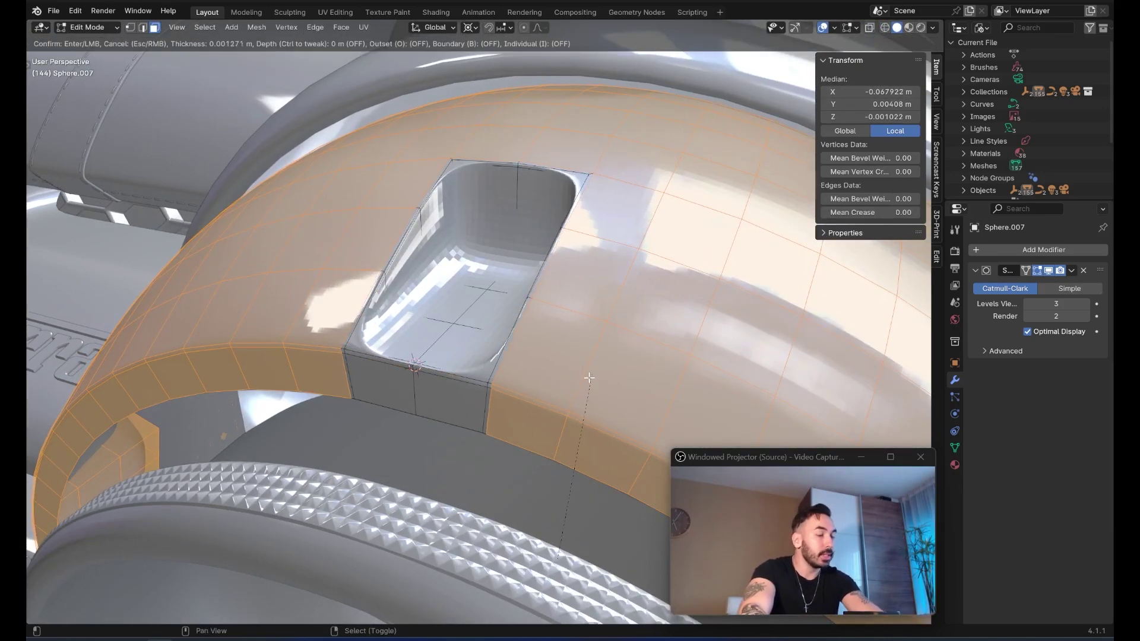
pyautogui.click(580, 384)
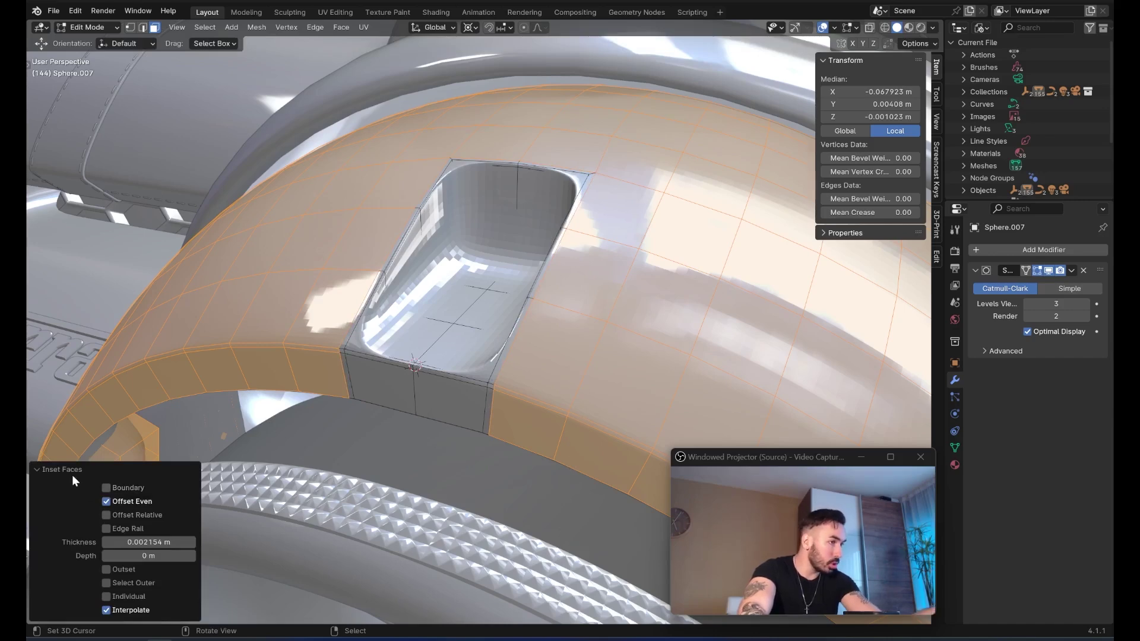
pyautogui.click(119, 487)
pyautogui.click(120, 487)
pyautogui.moveTo(478, 428); pyautogui.dragTo(516, 389, button='middle')
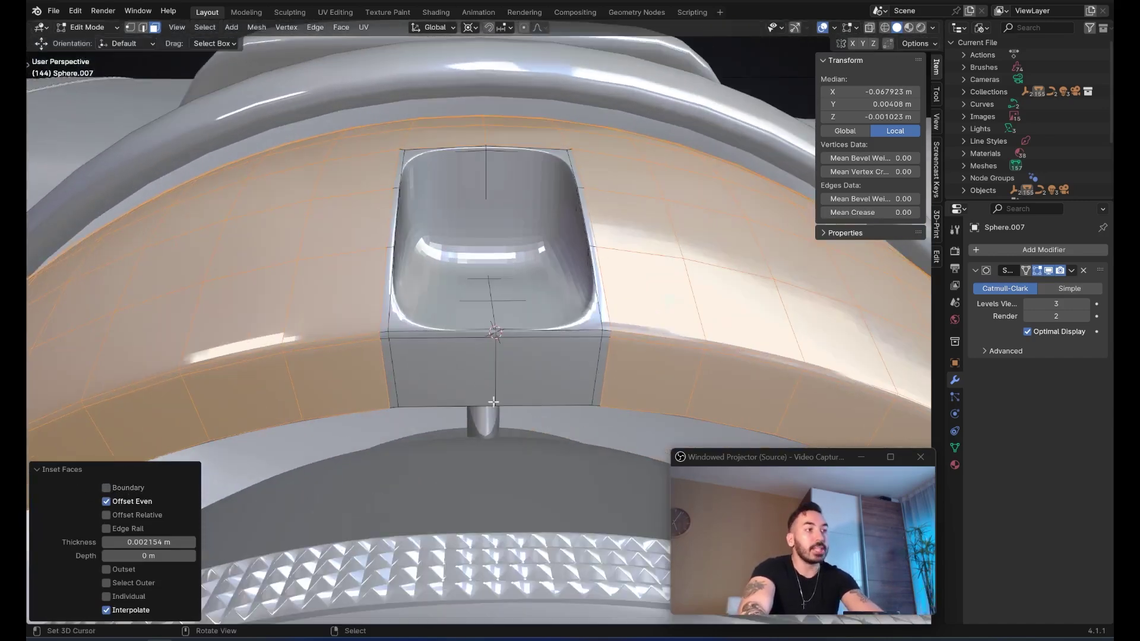
# Shade the vent housing smooth in Object Mode and preview the recess in Material Preview.
pyautogui.scroll(1, 610, 408)
pyautogui.scroll(-2, 640, 440)
pyautogui.press('Tab')
pyautogui.scroll(1, 643, 405)
pyautogui.moveTo(643, 405); pyautogui.dragTo(681, 200, button='middle')
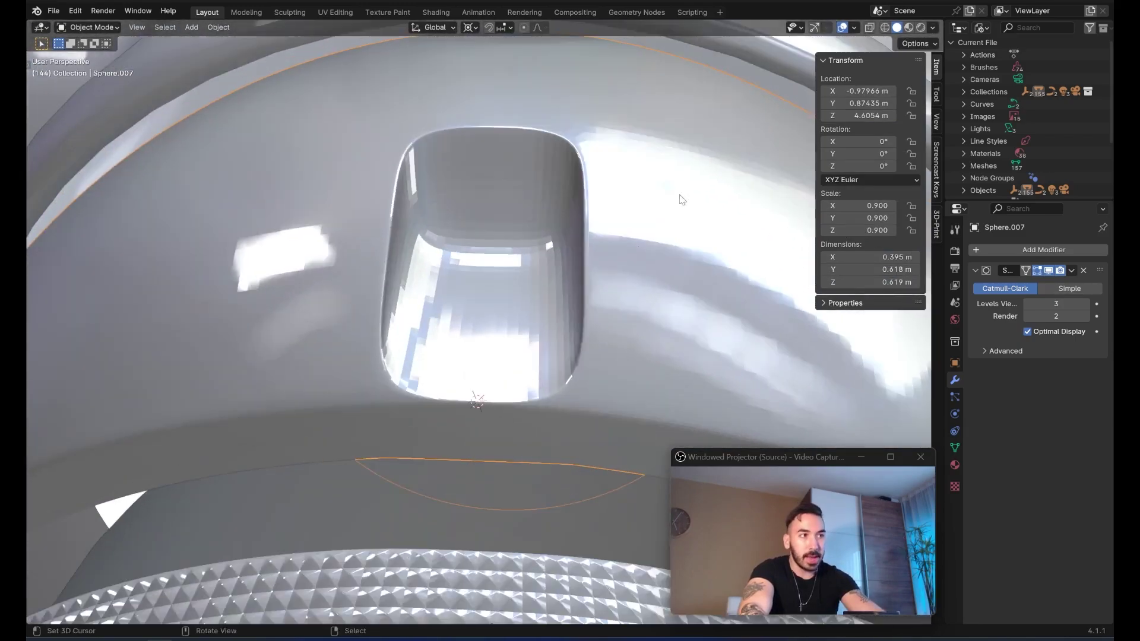
pyautogui.click(909, 27)
pyautogui.click(219, 27)
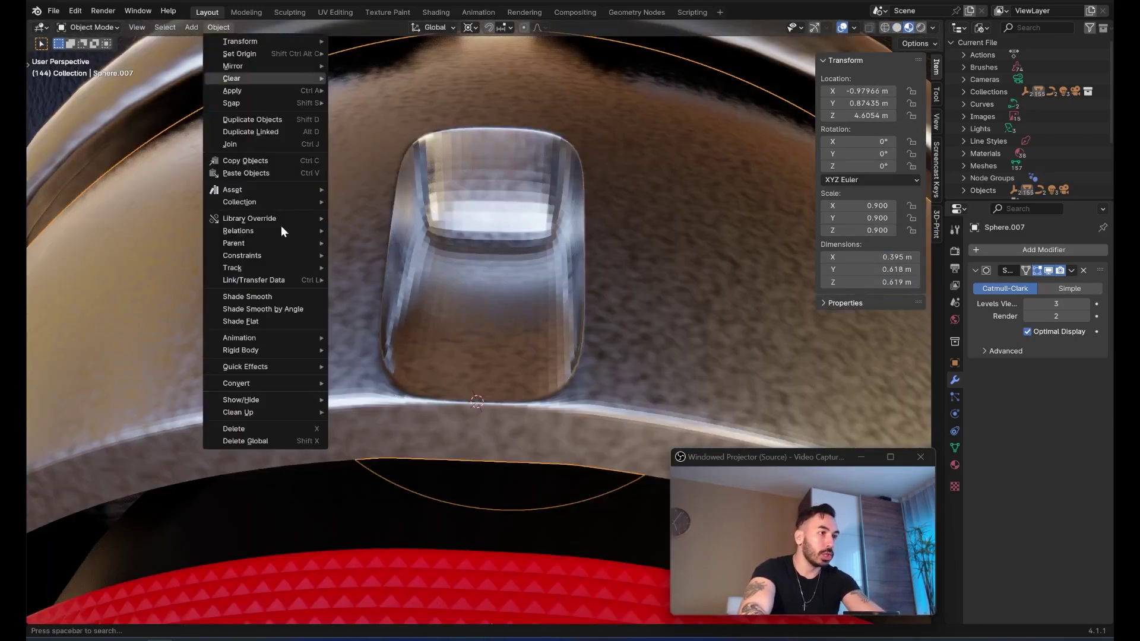
pyautogui.click(271, 297)
pyautogui.moveTo(272, 297); pyautogui.dragTo(445, 265, button='middle')
pyautogui.scroll(-4, 453, 270)
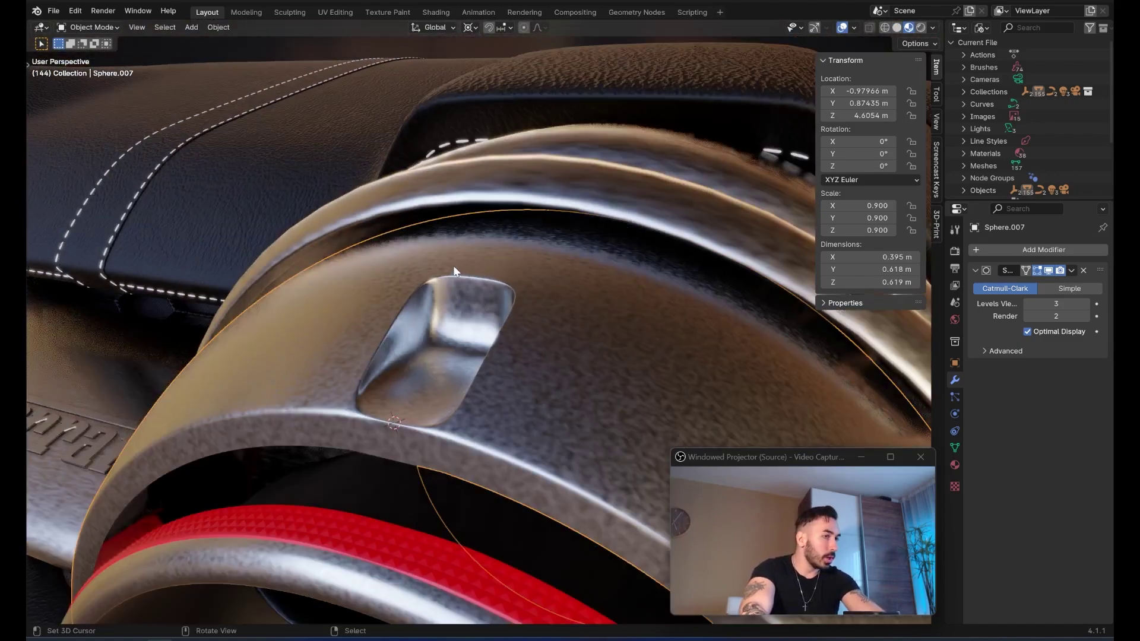
# Return to solid shading and select only the recess floor faces and the two front-edge faces below it, excluding the side walls.
pyautogui.click(897, 28)
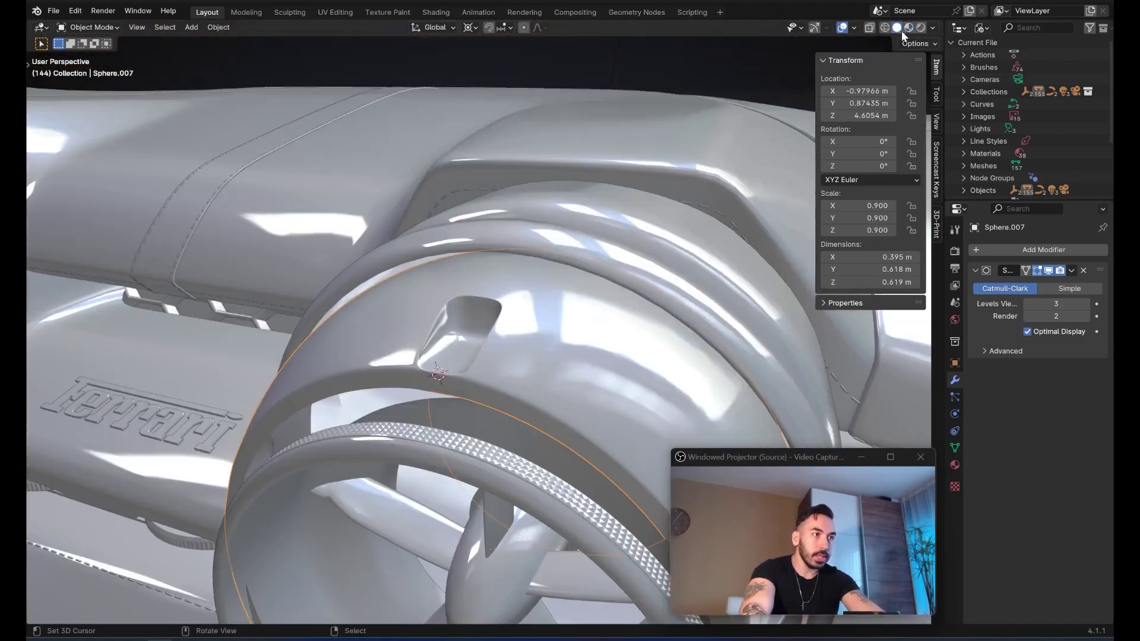
pyautogui.scroll(3, 442, 309)
pyautogui.moveTo(427, 297); pyautogui.dragTo(457, 359, button='middle')
pyautogui.press('Tab')
pyautogui.rightClick(452, 389)
pyautogui.keyDown('ctrl'); pyautogui.keyDown('shift'); pyautogui.rightClick(455, 478); pyautogui.keyUp('shift'); pyautogui.keyUp('ctrl')
pyautogui.hotkey('shift', 'z')
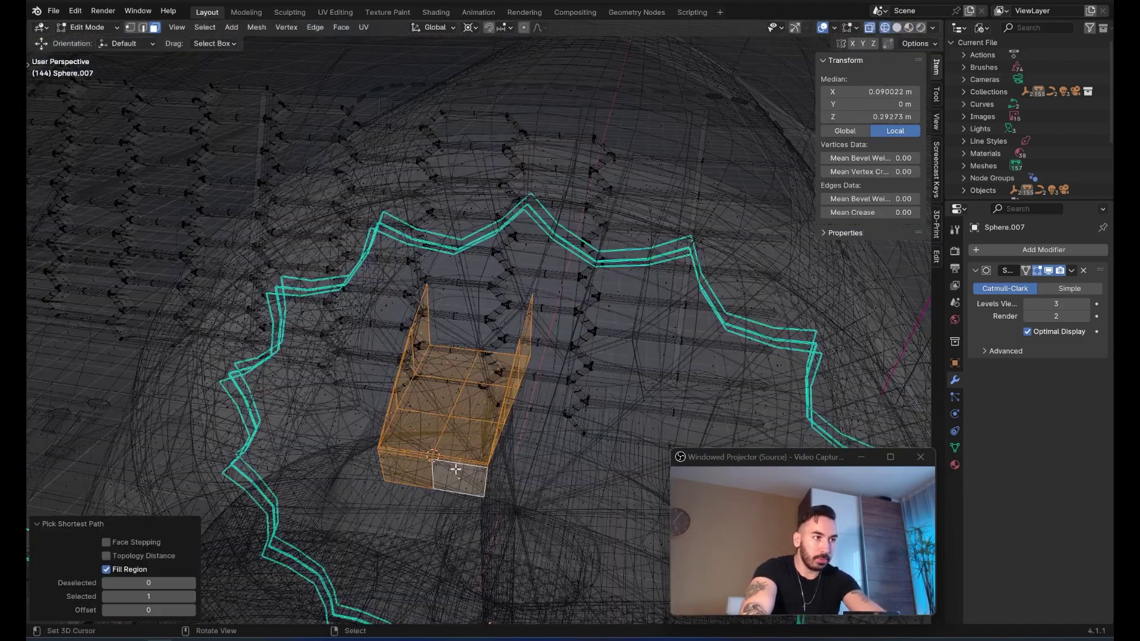
pyautogui.scroll(3, 439, 451)
pyautogui.hotkey('shift', 'z')
pyautogui.hotkey('shift', 'z')
pyautogui.press('c')
pyautogui.middleClick(382, 336)
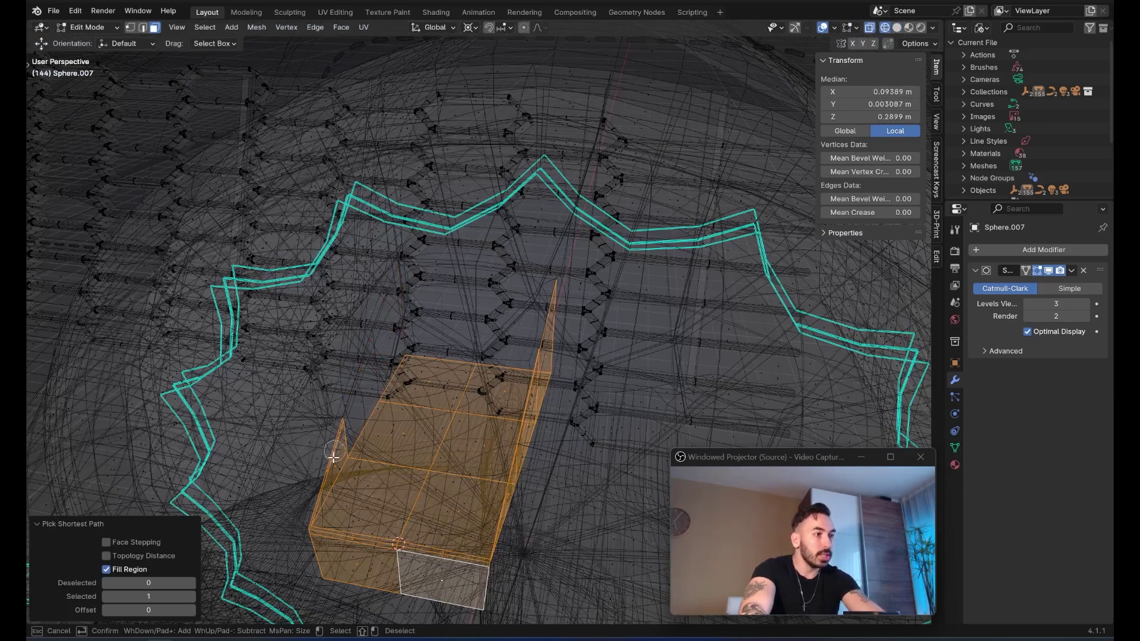
pyautogui.moveTo(522, 458); pyautogui.dragTo(591, 331, button='middle')
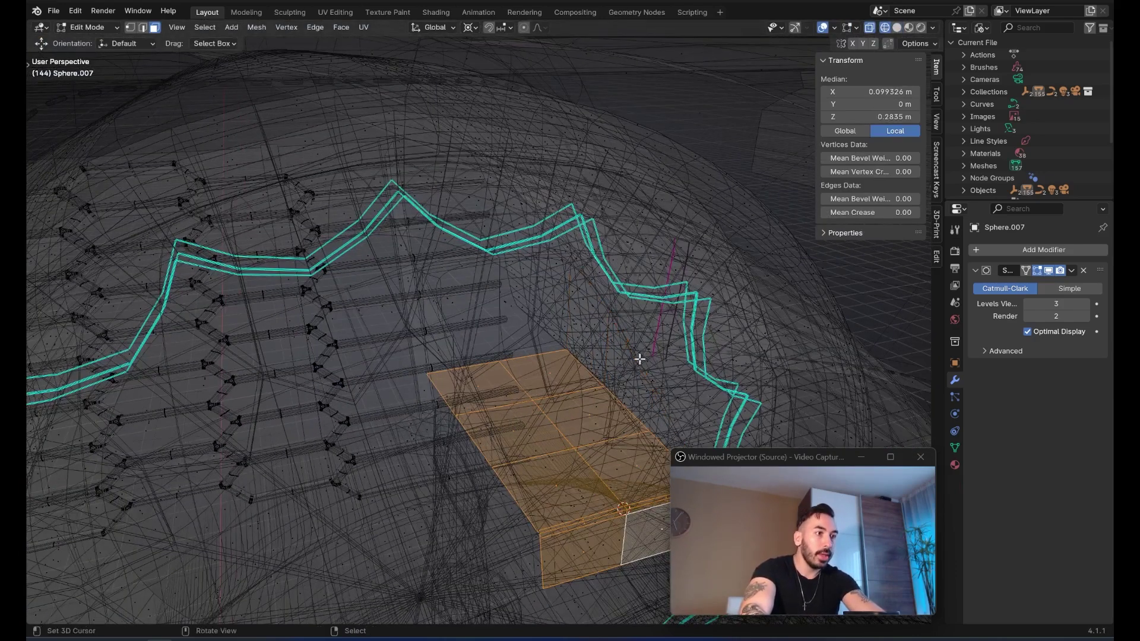
# Try insetting the selected recess floor and front-edge faces and check the recess in Object Mode.
pyautogui.hotkey('alt', 'z')
pyautogui.press('i')
pyautogui.click(543, 382)
pyautogui.press('Tab')
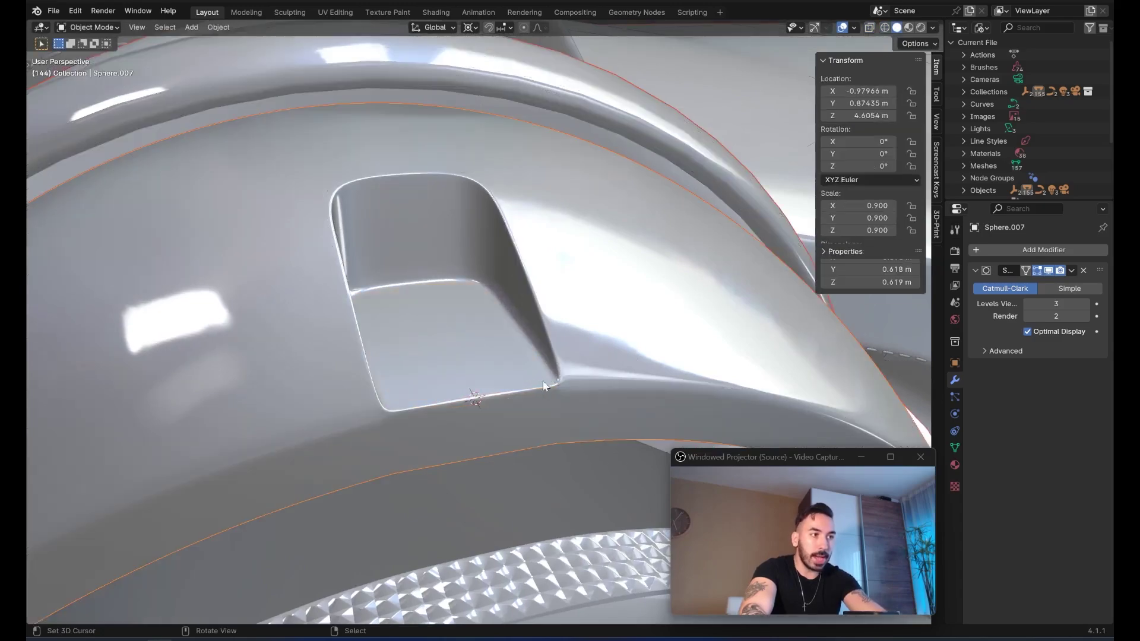
# Examine the recess edges and surrounding topology from several angles, comparing Edit Mode, Object Mode and wireframe.
pyautogui.press('Tab')
pyautogui.hotkey('shift', 'z')
pyautogui.hotkey('shift', 'z')
pyautogui.press('Tab')
pyautogui.moveTo(453, 314); pyautogui.dragTo(450, 369, button='middle')
pyautogui.press('Tab')
pyautogui.press('Tab')
pyautogui.press('Tab')
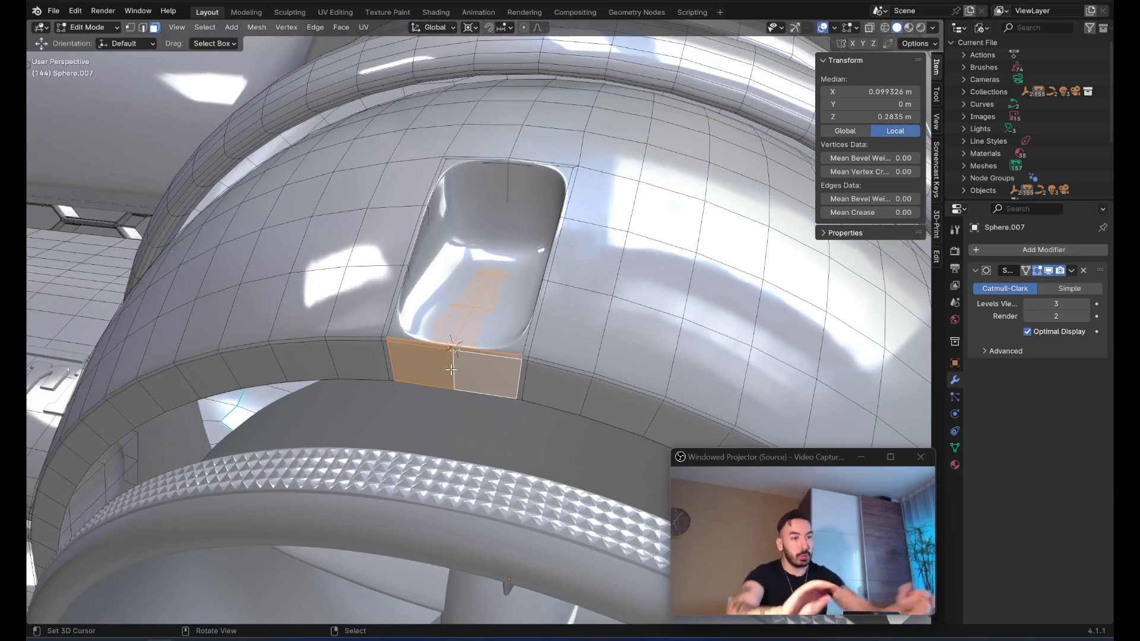
pyautogui.moveTo(402, 378); pyautogui.dragTo(504, 384, button='middle')
pyautogui.scroll(3, 503, 384)
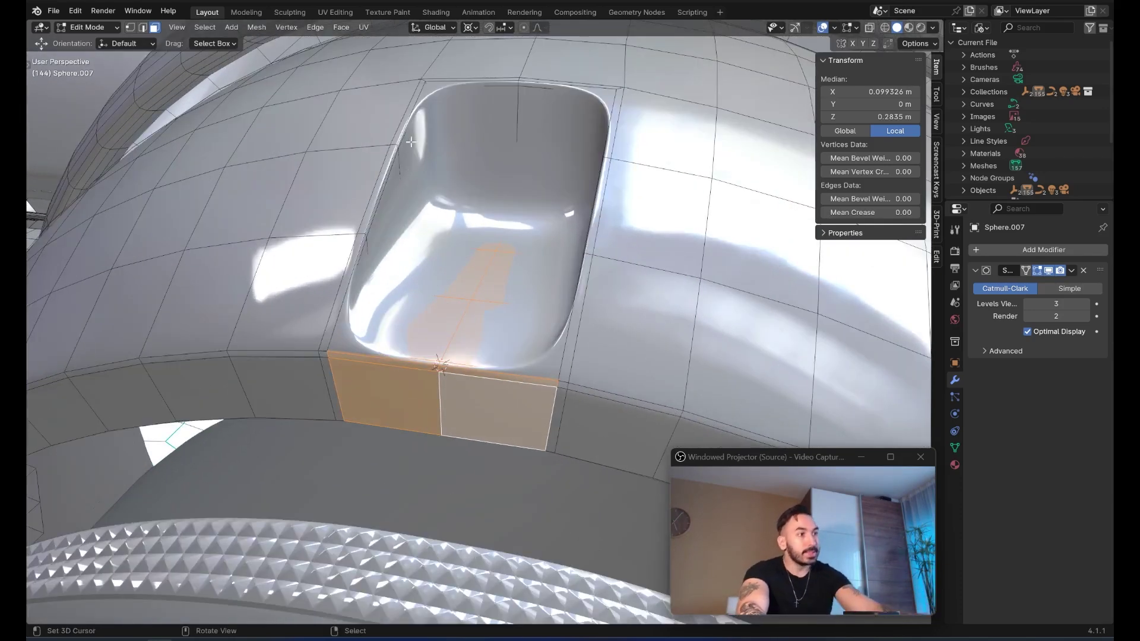
pyautogui.press('Tab')
pyautogui.scroll(-2, 412, 142)
pyautogui.moveTo(412, 142); pyautogui.dragTo(529, 306, button='middle')
pyautogui.press('Tab')
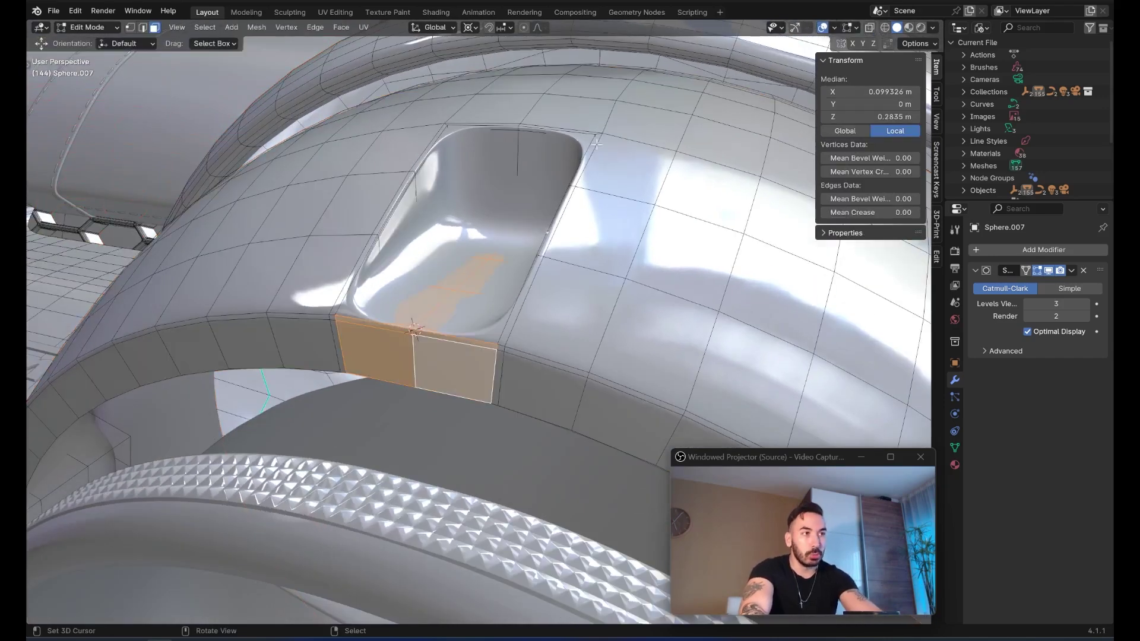
pyautogui.scroll(-2, 475, 223)
pyautogui.press('Tab')
pyautogui.moveTo(476, 223); pyautogui.dragTo(580, 291, button='middle')
pyautogui.scroll(-2, 580, 291)
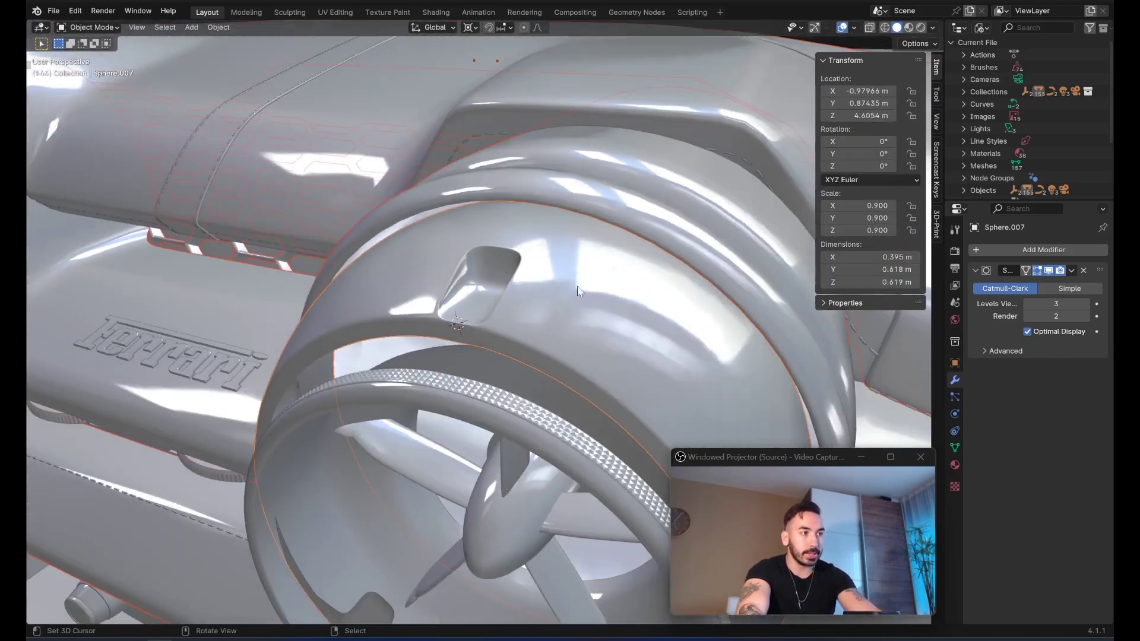
# In Material Preview, move the vent's front ring with the red knurled band along global Z to 4.5336 m.
pyautogui.click(909, 28)
pyautogui.rightClick(484, 410)
pyautogui.press('g')
pyautogui.press('z')
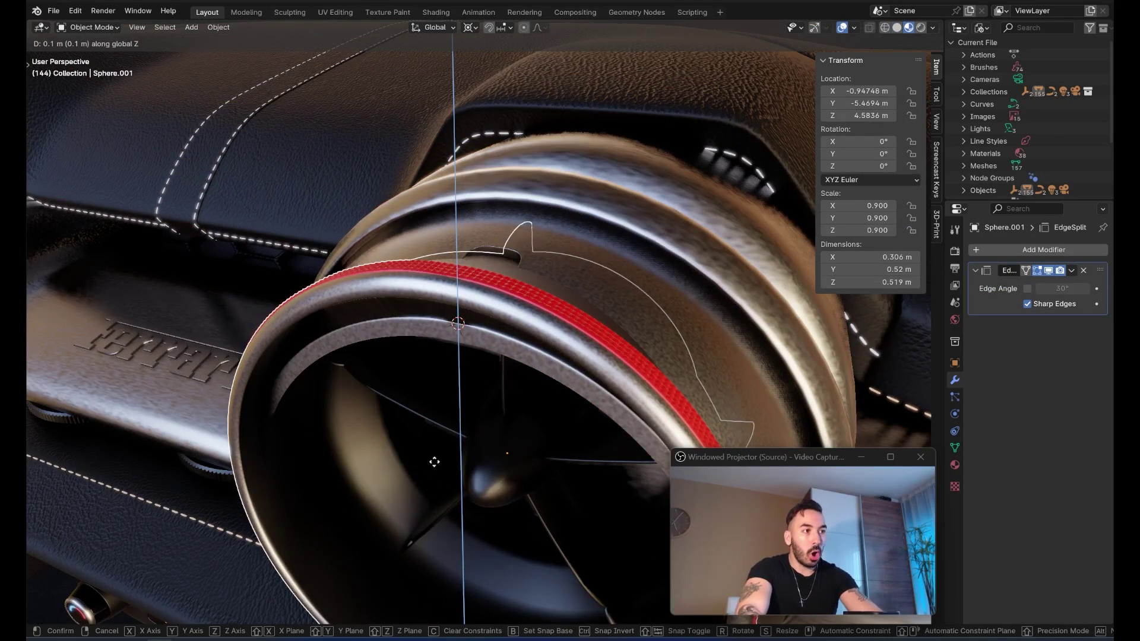
pyautogui.click(427, 66)
# Select the vent housing and view both air vents in the context of the whole dashboard.
pyautogui.scroll(-7, 447, 334)
pyautogui.moveTo(447, 334); pyautogui.dragTo(397, 300, button='middle')
pyautogui.scroll(2, 498, 334)
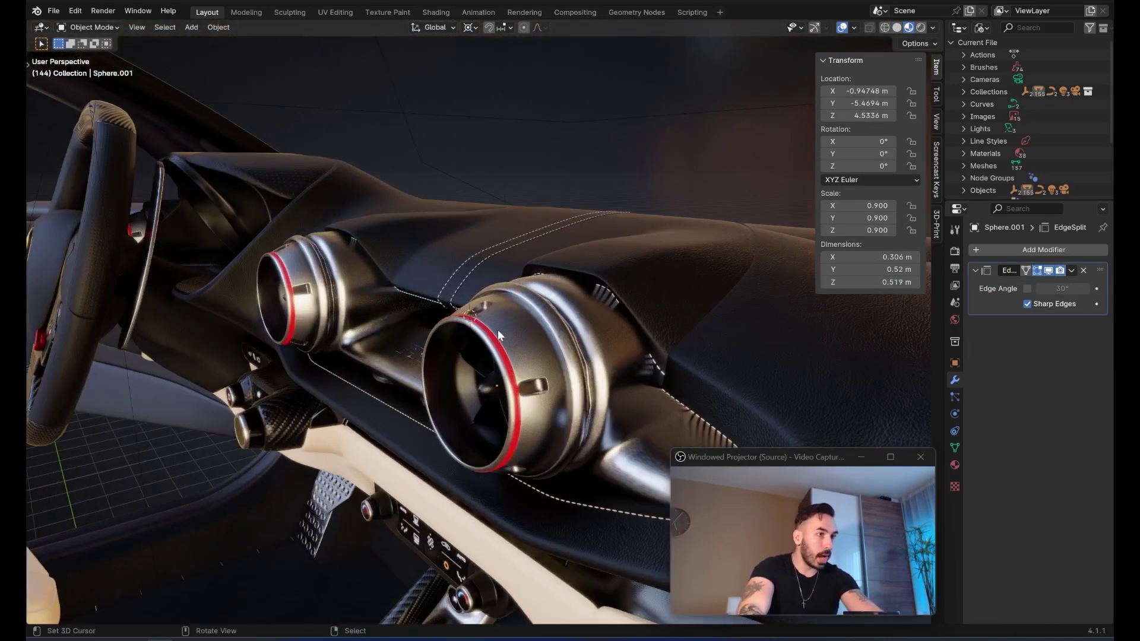
pyautogui.rightClick(497, 336)
pyautogui.moveTo(497, 335); pyautogui.dragTo(527, 317, button='middle')
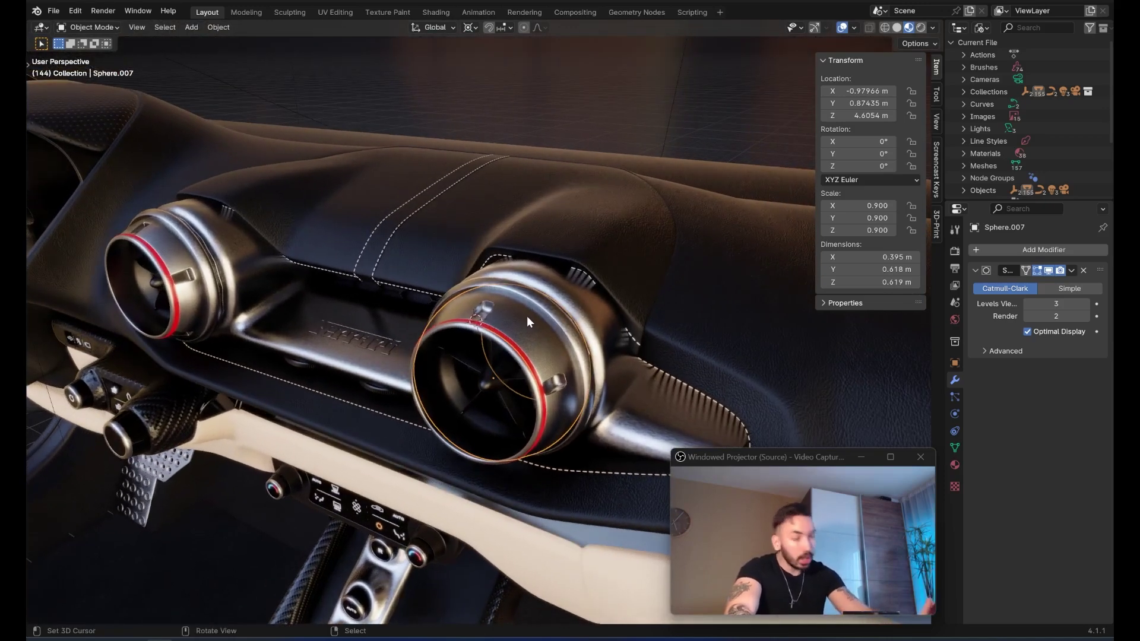
pyautogui.moveTo(579, 343); pyautogui.dragTo(482, 319, button='middle')
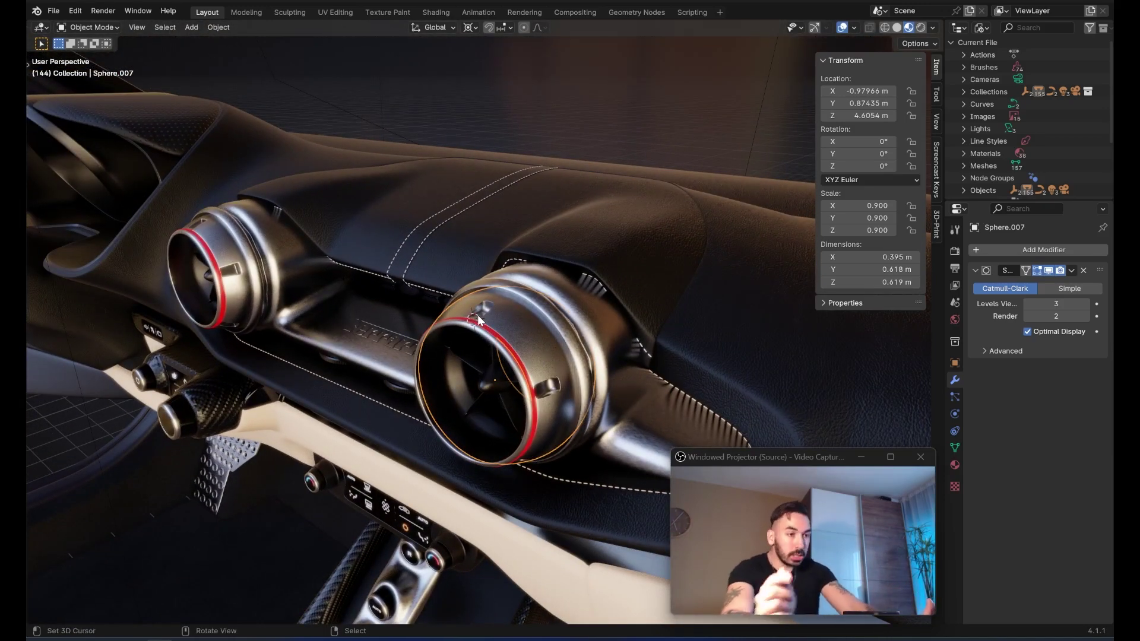